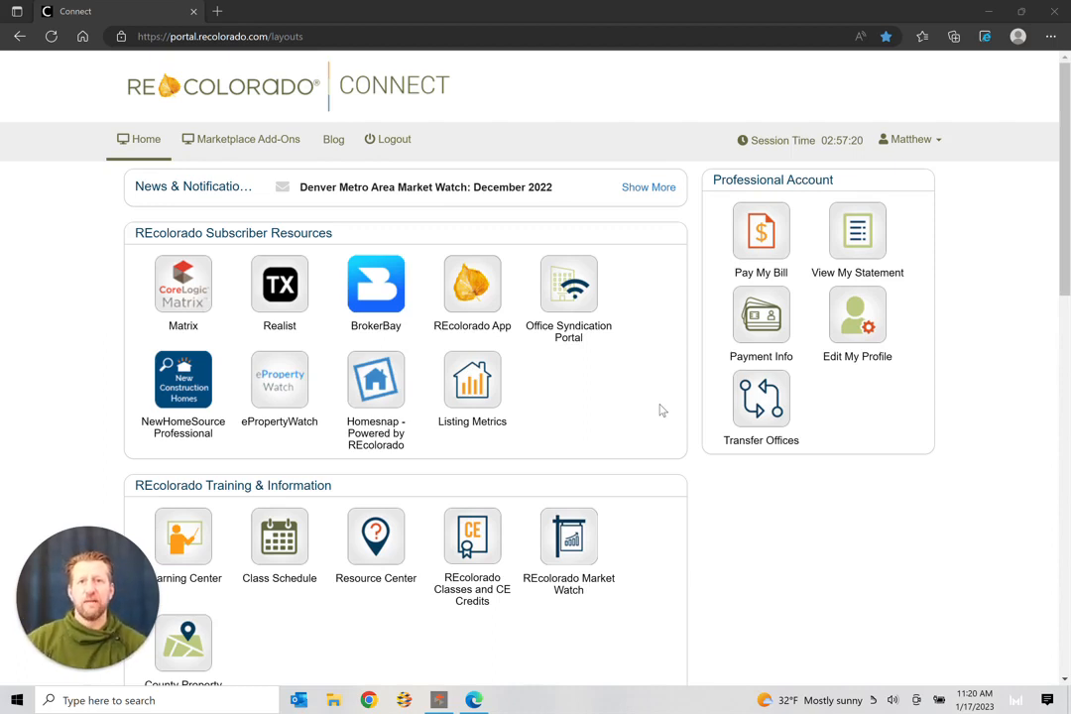
Step: Open Matrix from the Connect portal's Subscriber Resources tile in a new tab
click(185, 290)
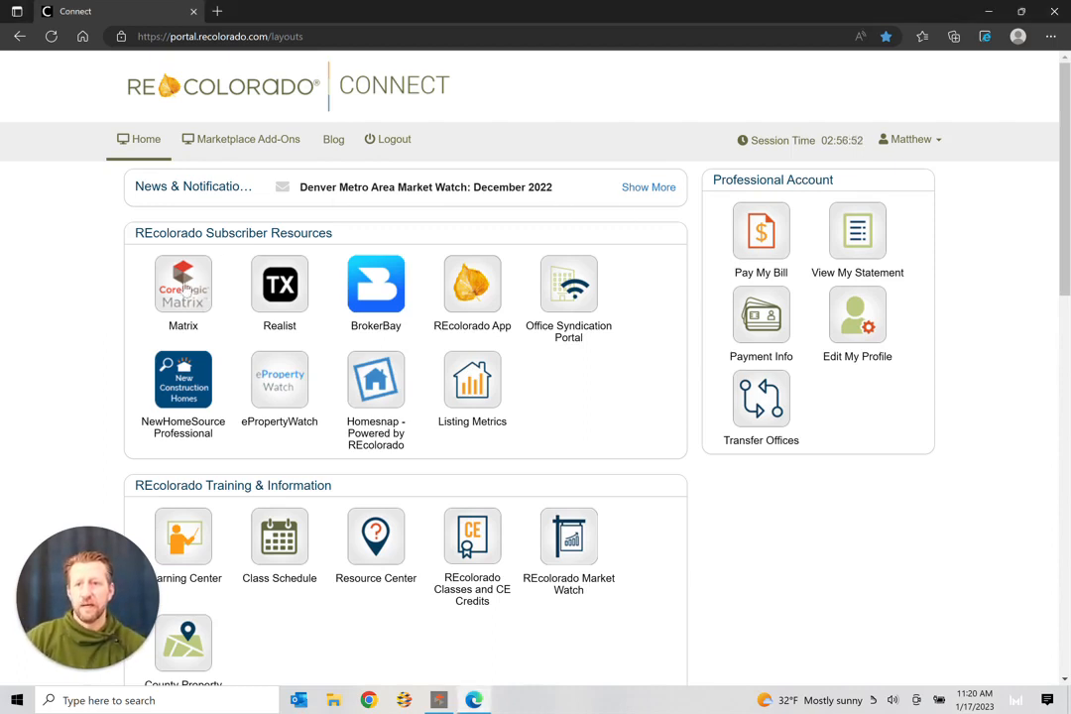
click(185, 287)
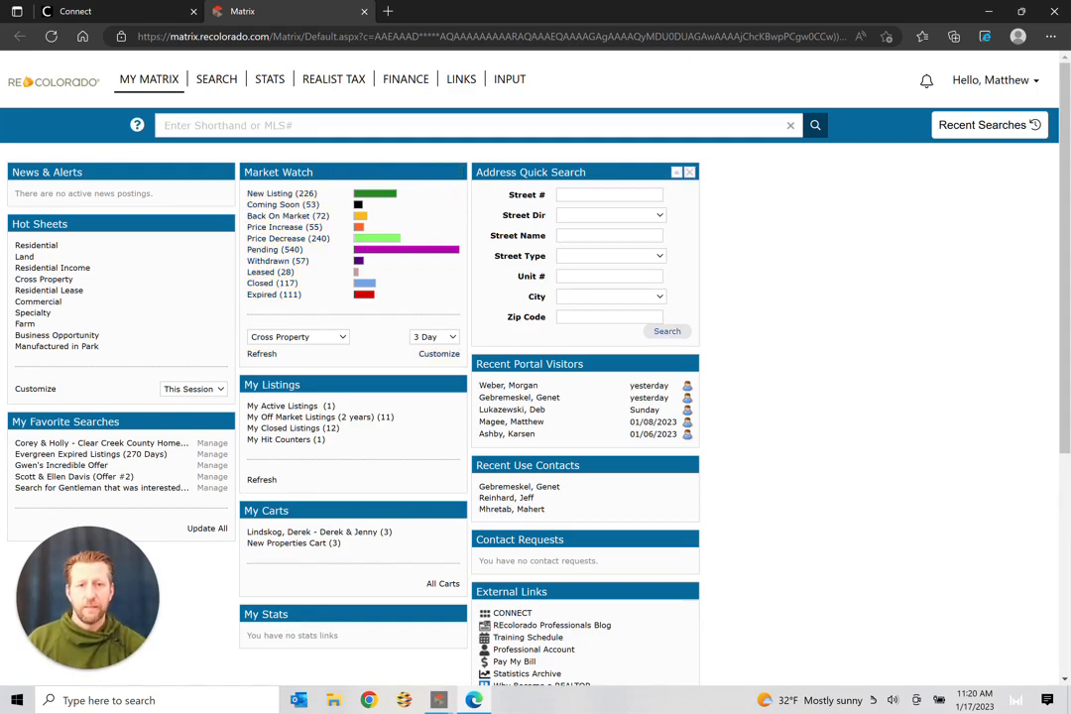
click(572, 197)
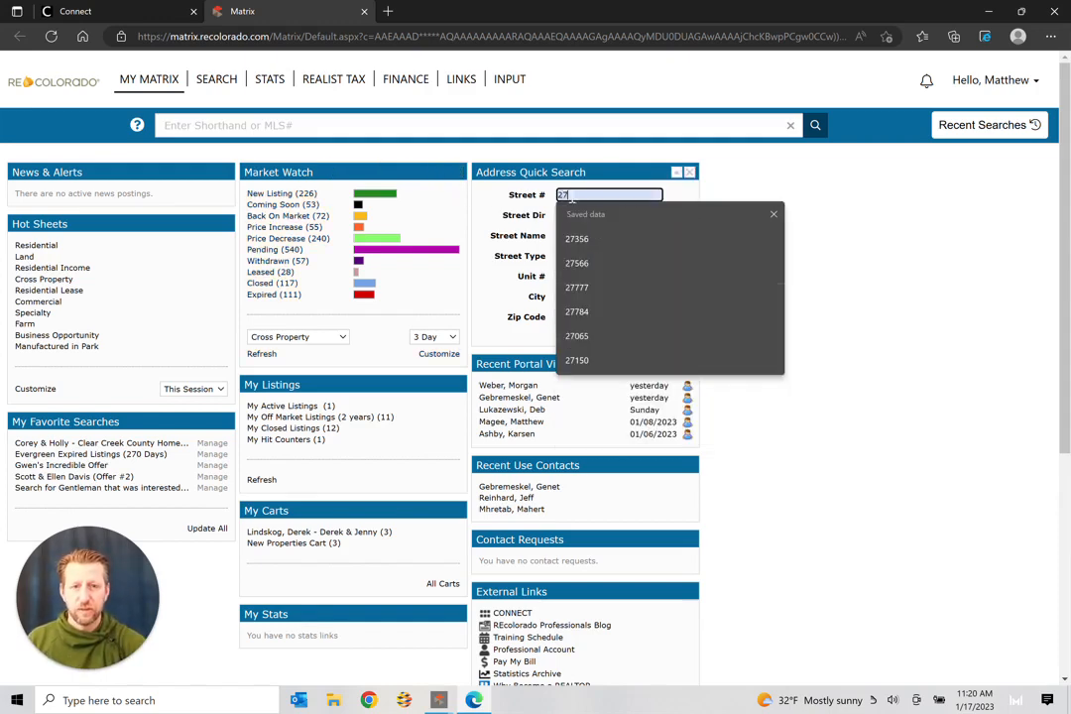
key(Return)
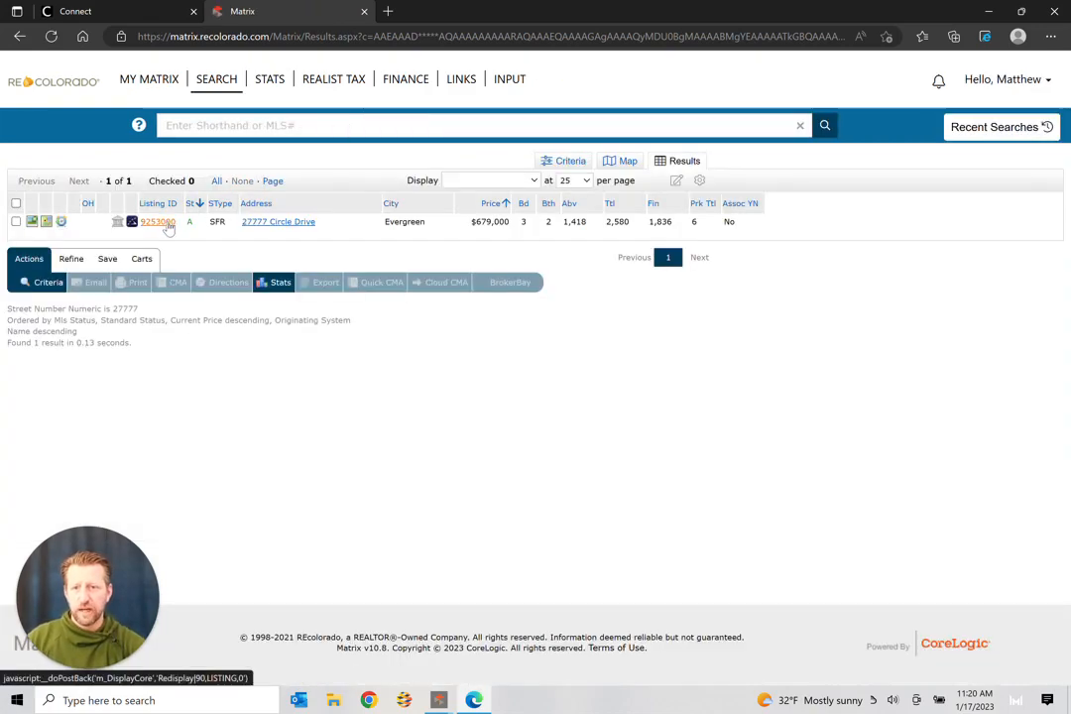
click(164, 222)
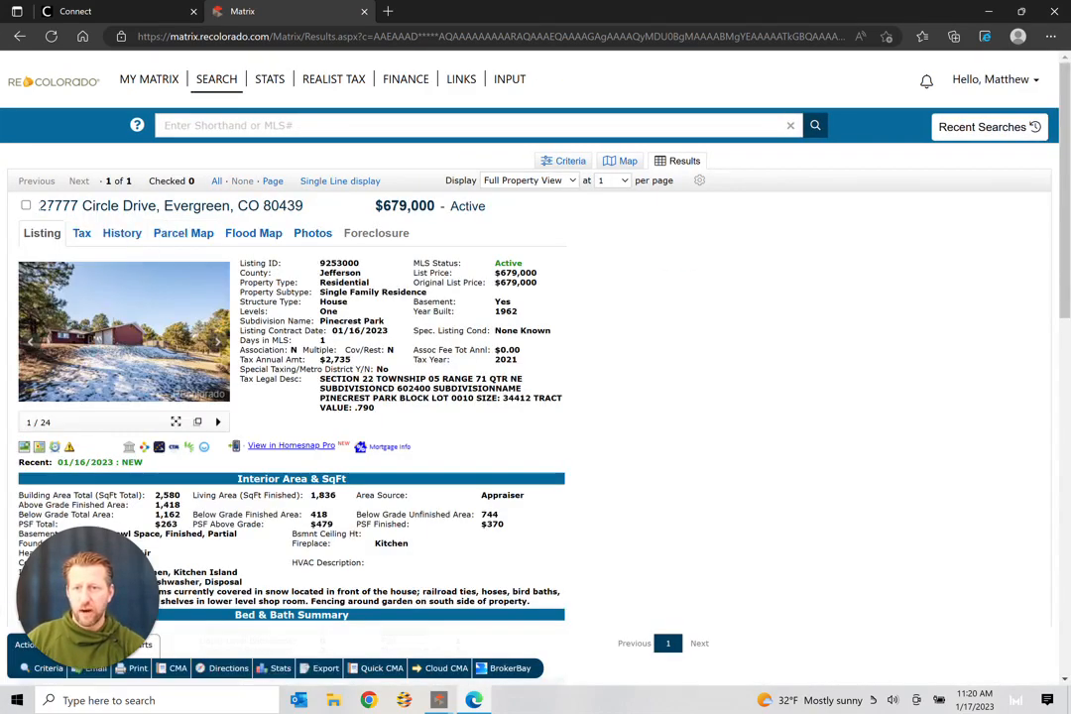
scroll(194, 337, down, 10)
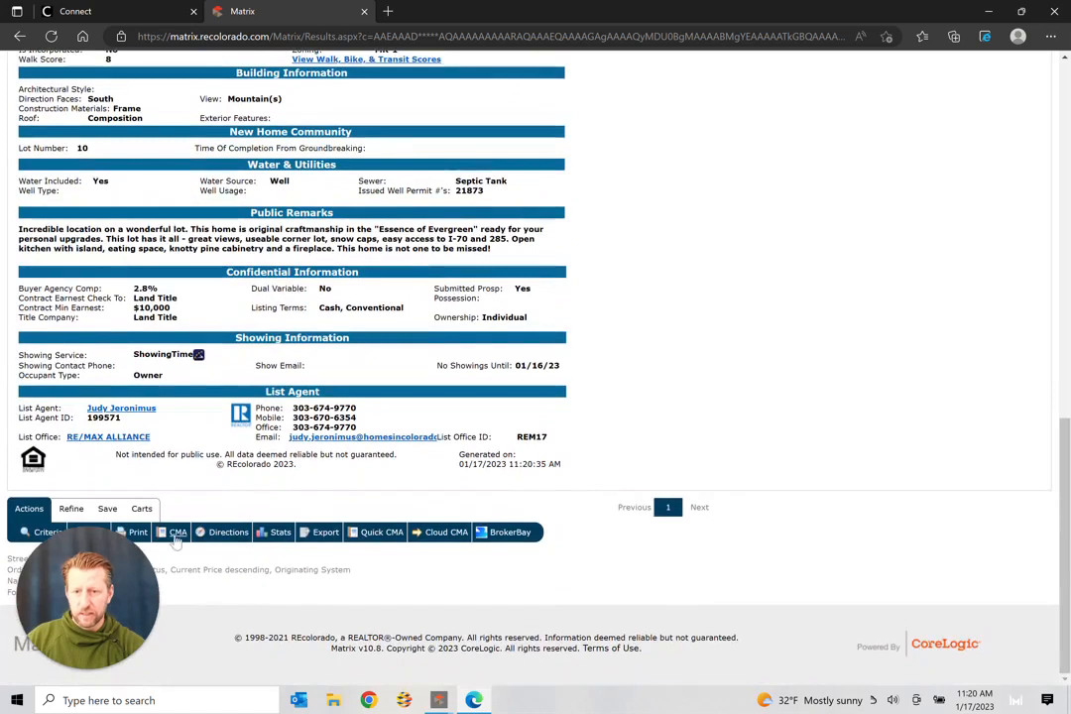
click(177, 532)
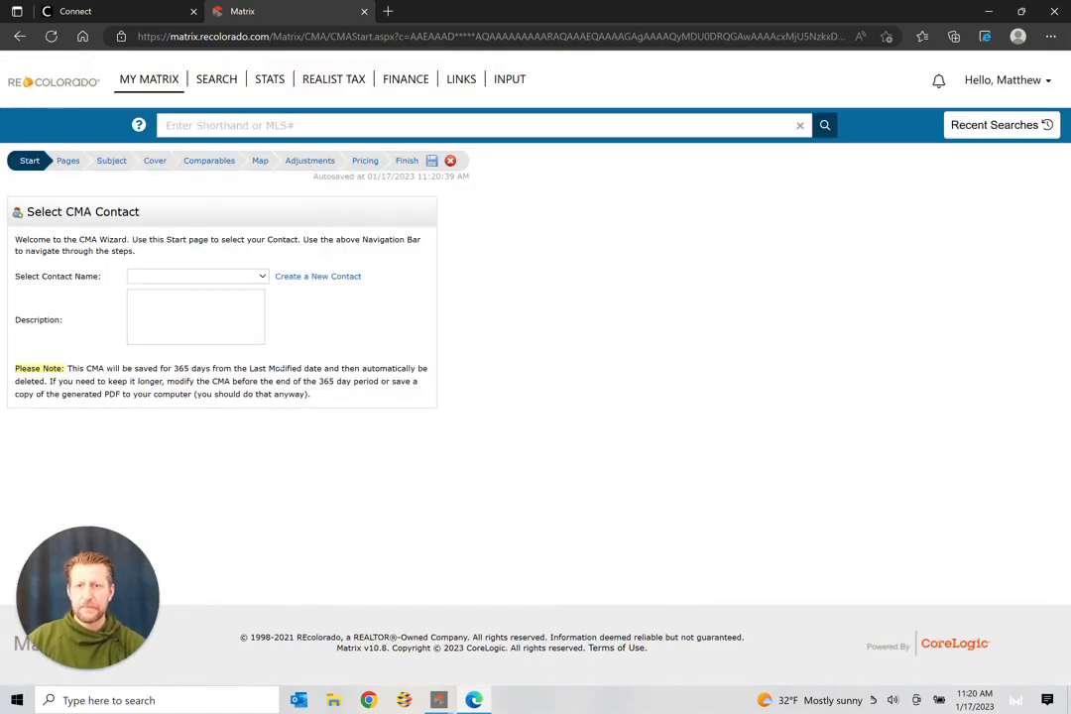
Step: Fill the CMA's subject details from listing 9253000
click(112, 163)
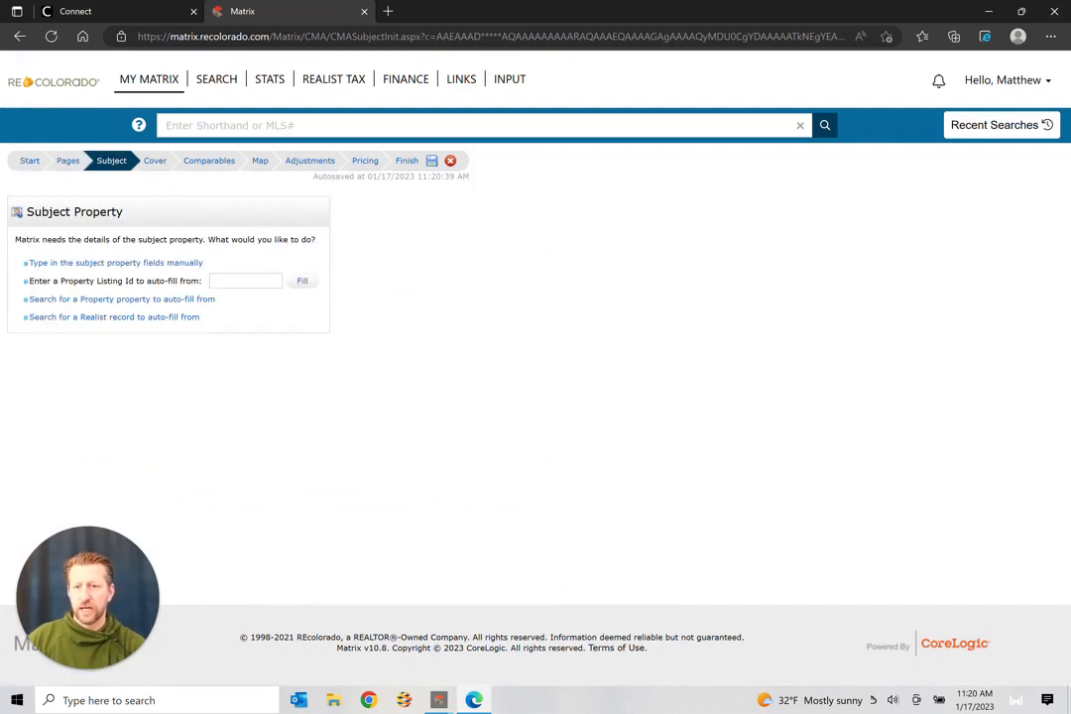
right_click(235, 283)
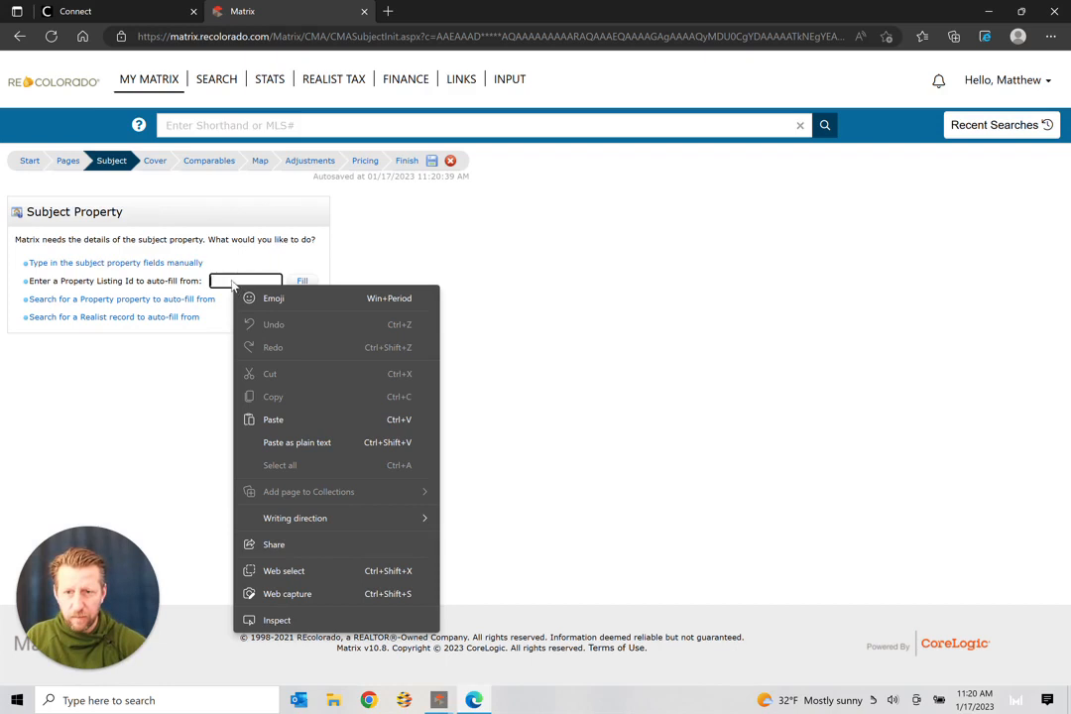
click(236, 283)
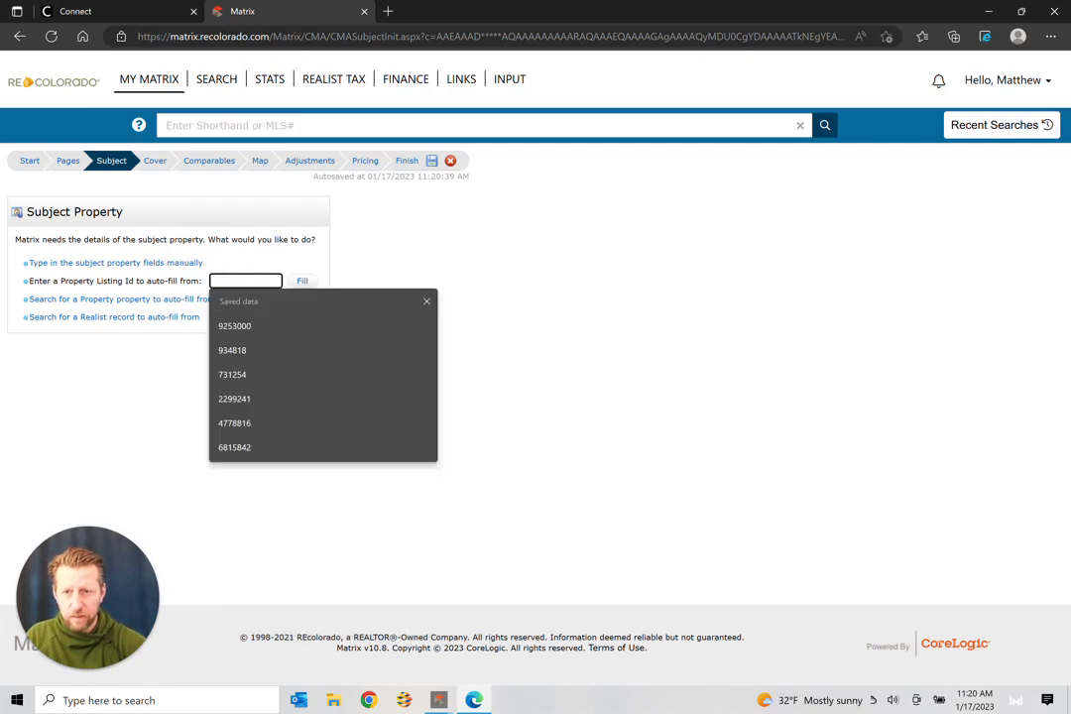
click(226, 325)
click(304, 283)
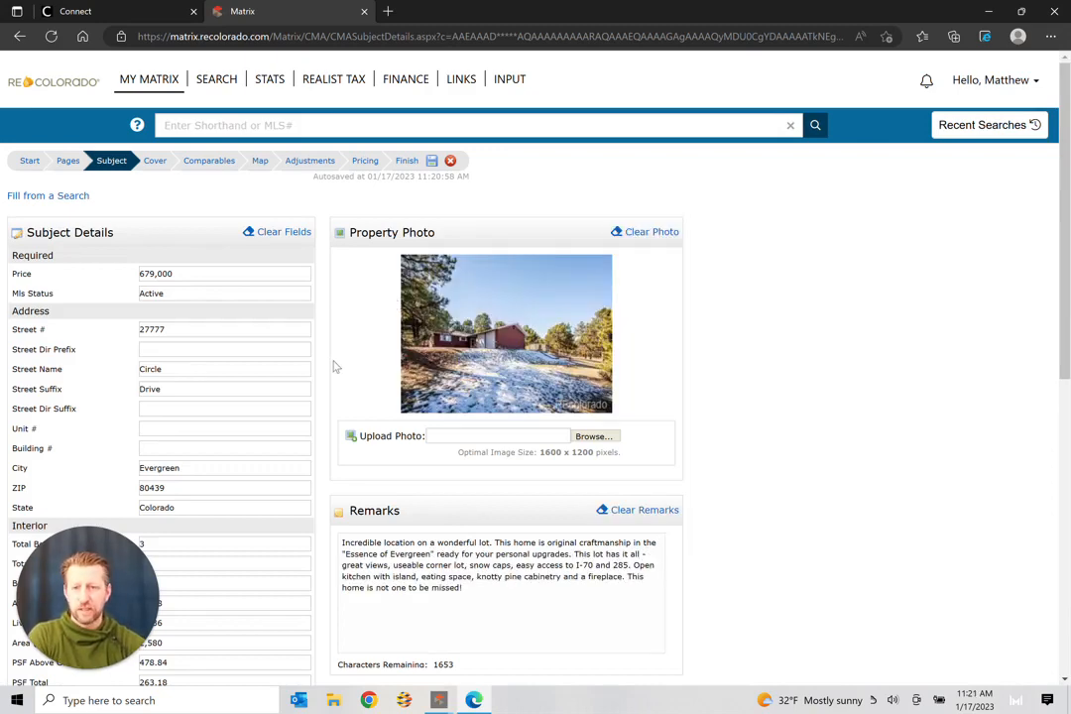
Step: Review the prefilled subject details: 3 beds, 2 baths, built 1962
scroll(335, 366, down, 3)
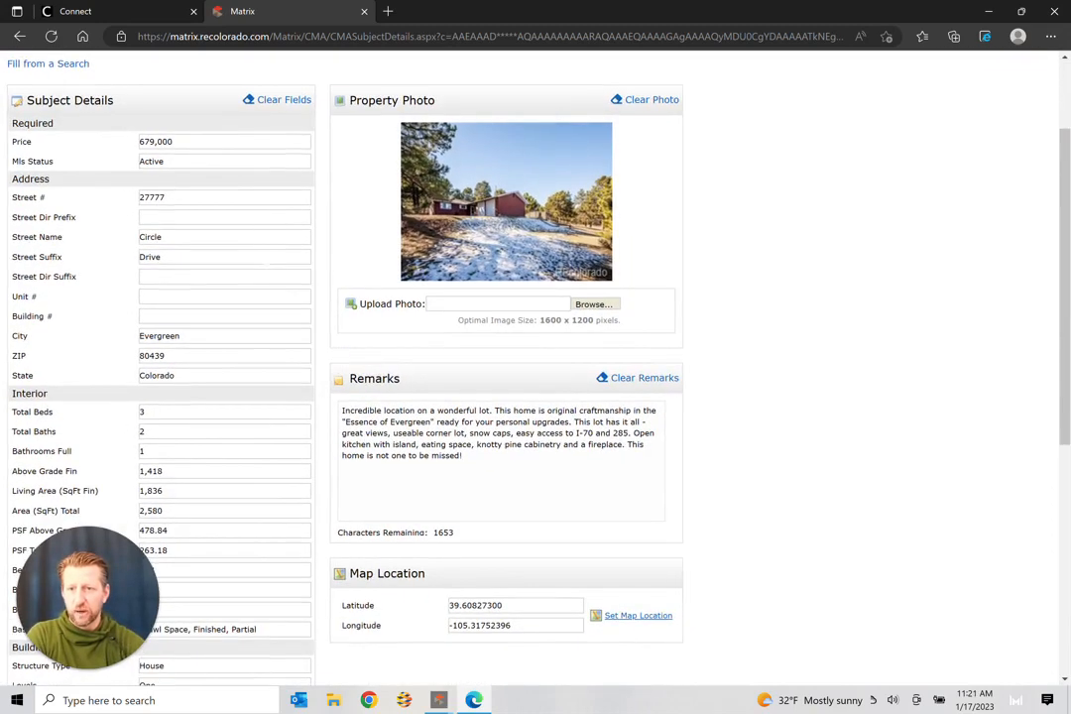
scroll(336, 366, down, 3)
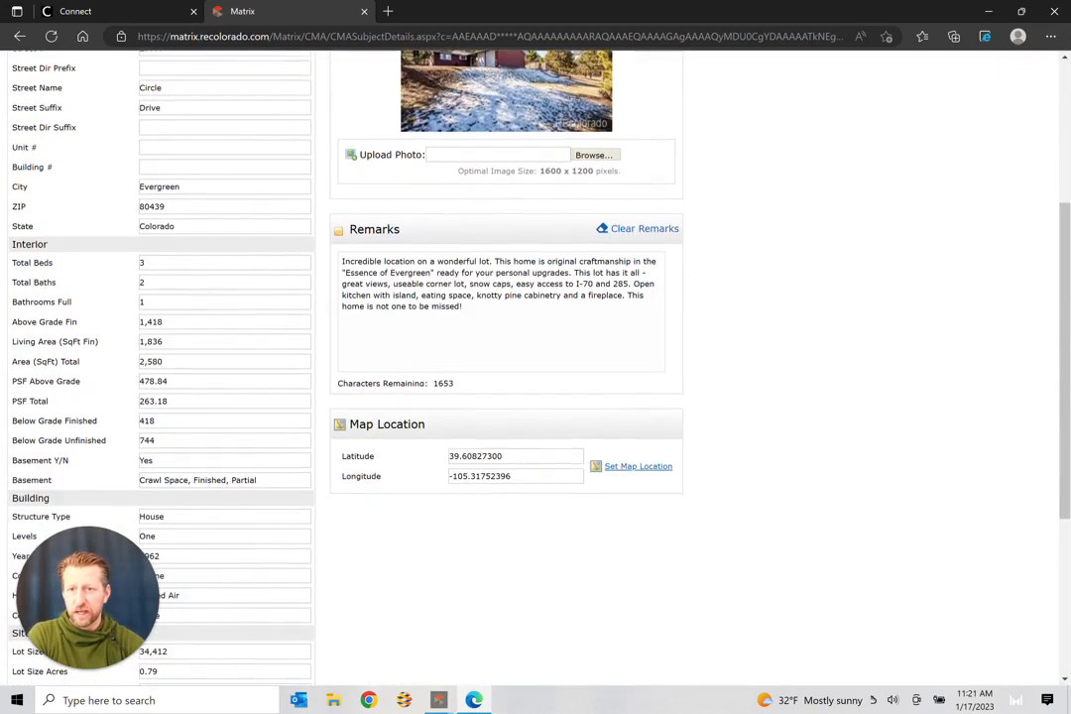
scroll(455, 310, down, 1)
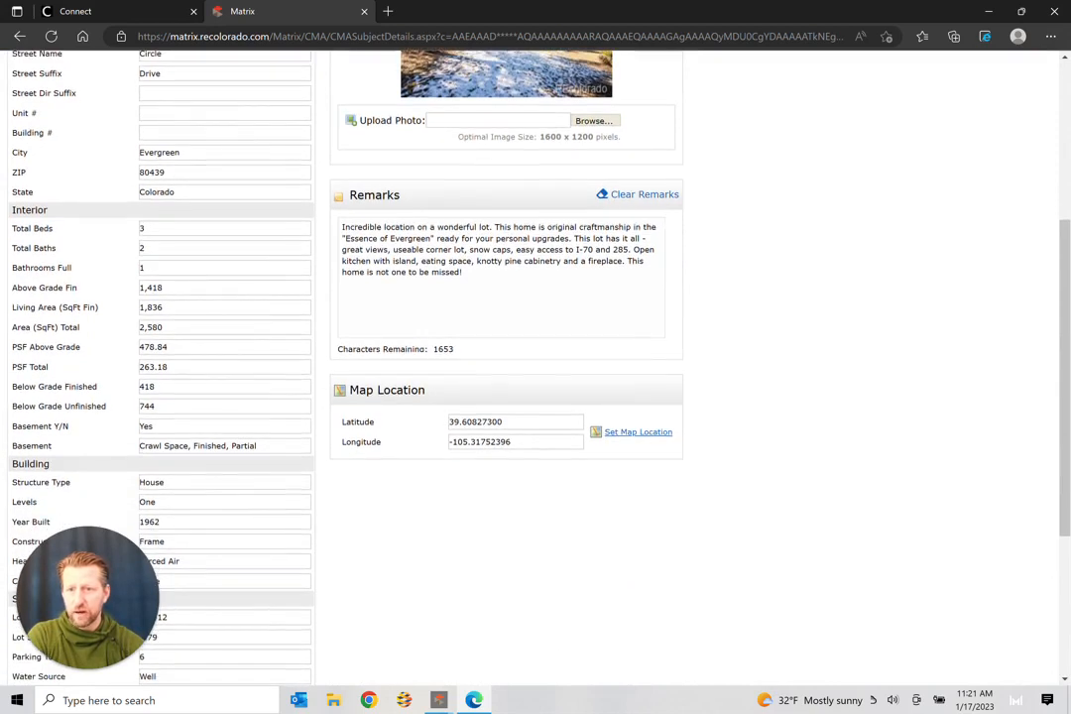
scroll(455, 310, down, 1)
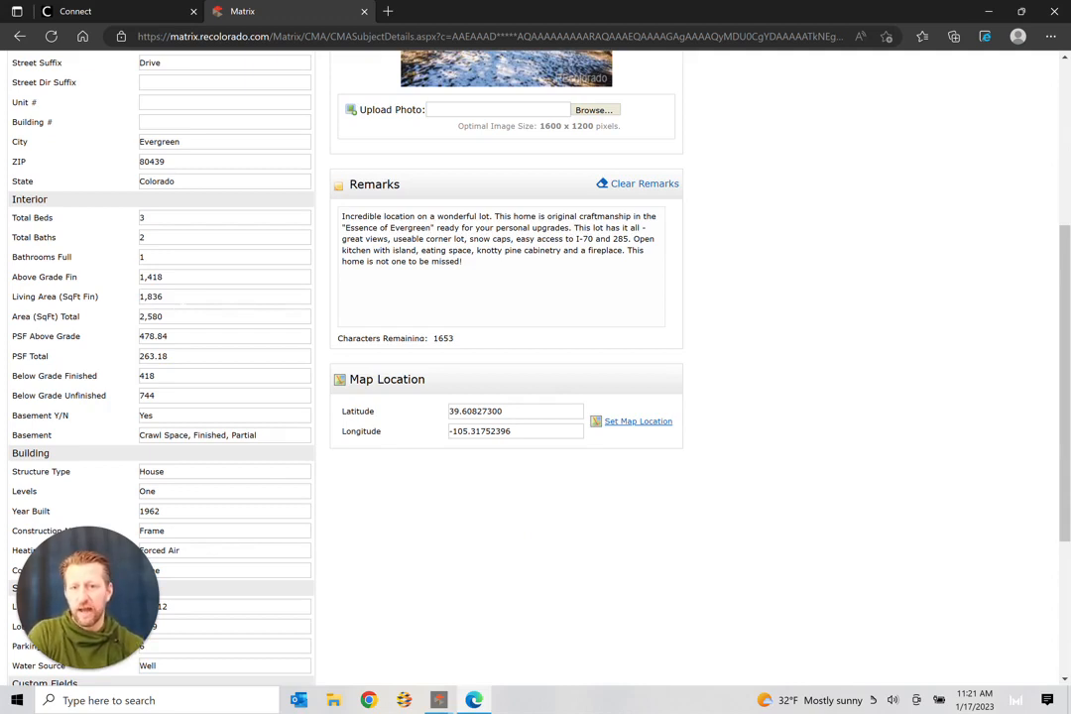
scroll(535, 367, down, 3)
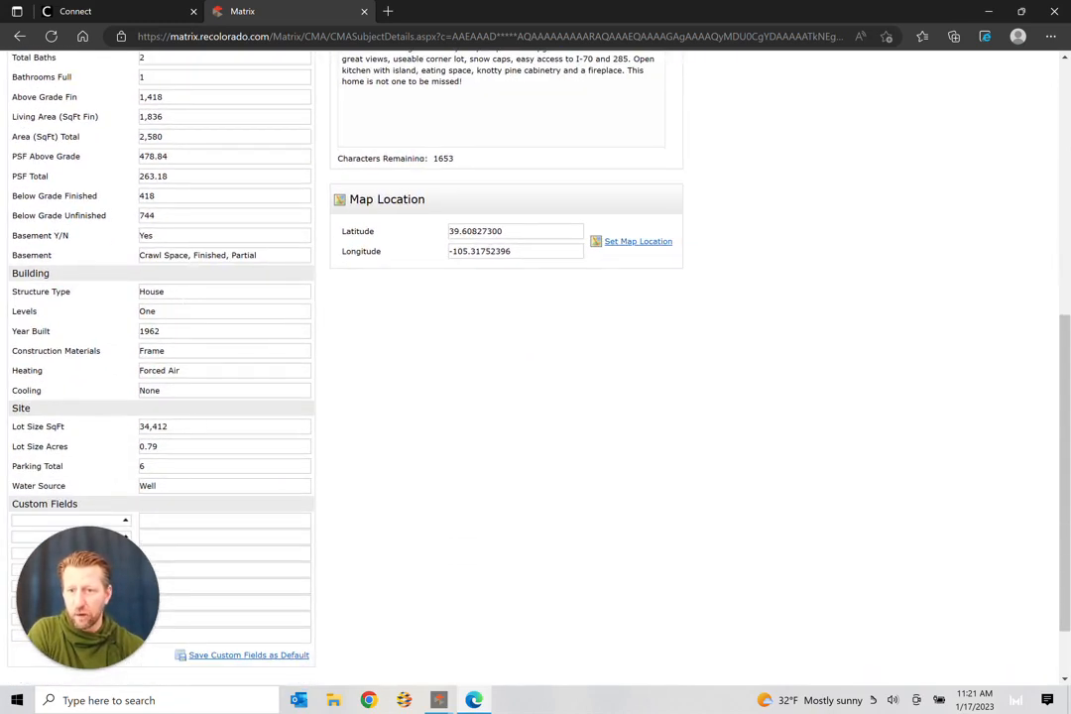
scroll(535, 367, up, 1)
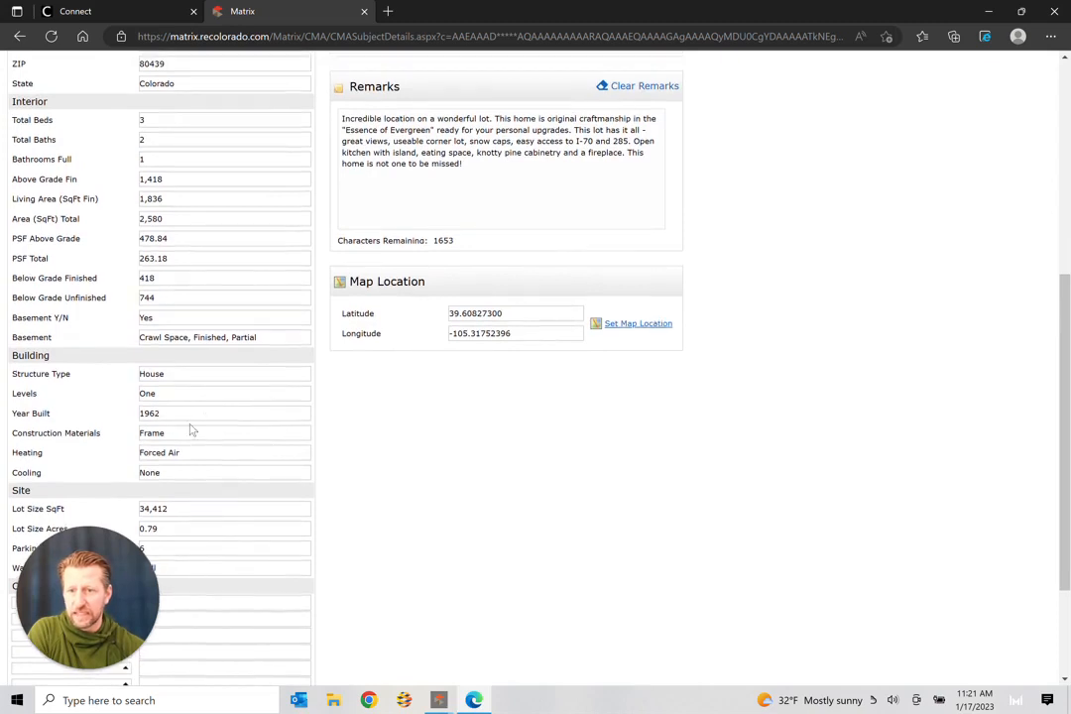
scroll(223, 446, up, 1)
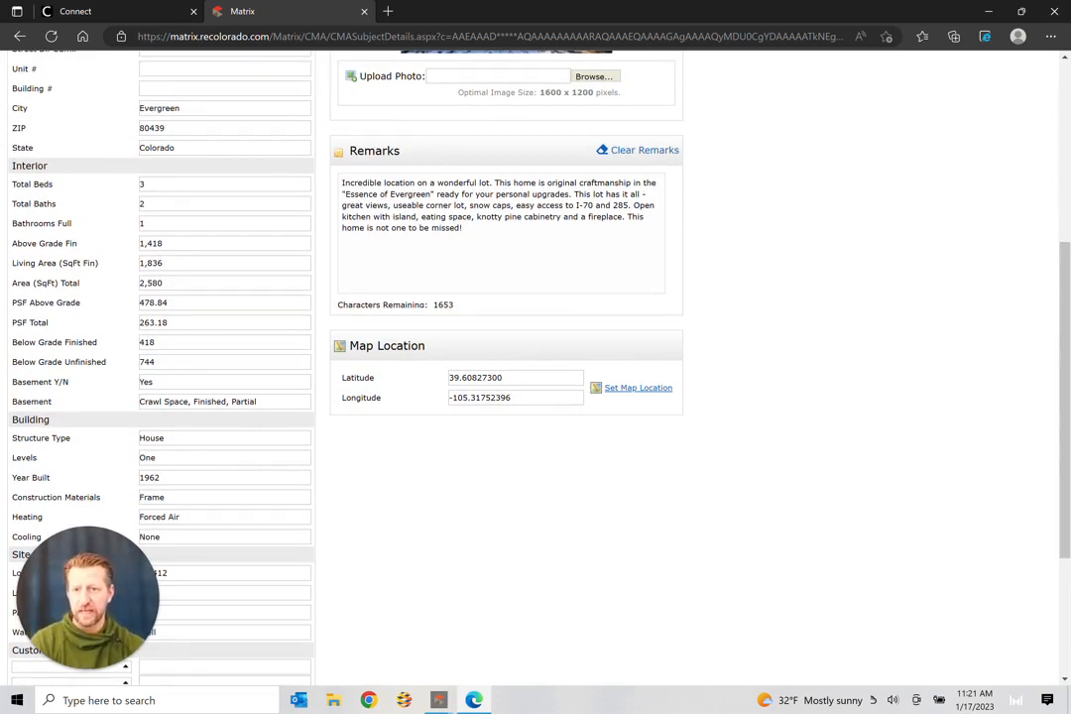
scroll(529, 367, up, 1)
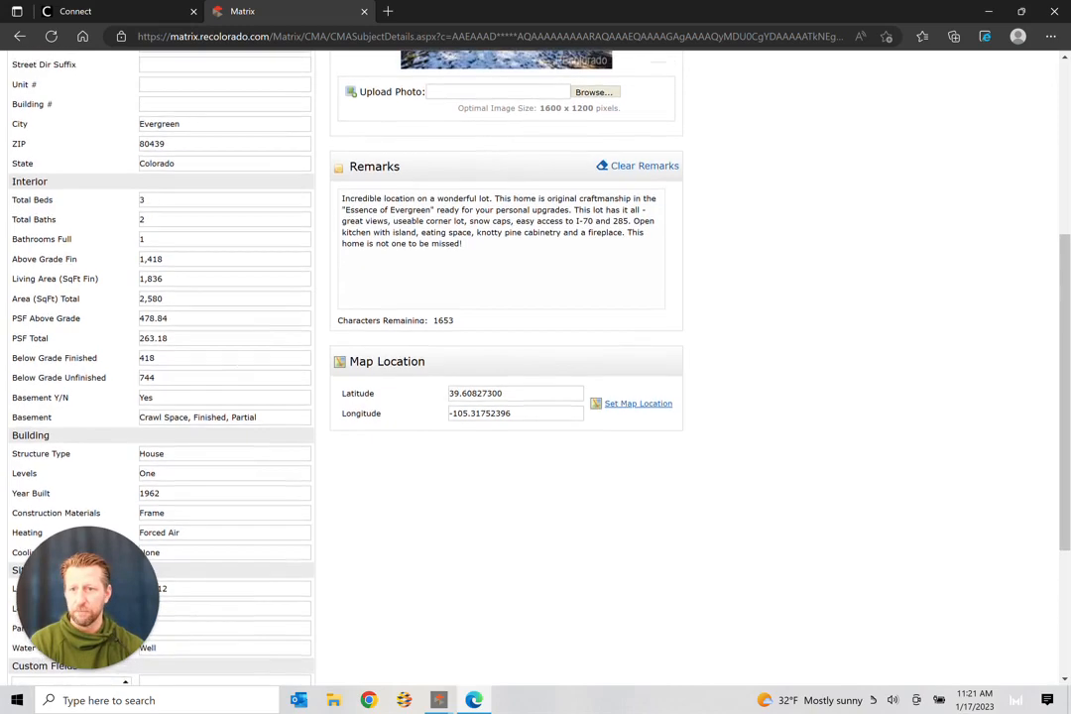
scroll(130, 368, down, 3)
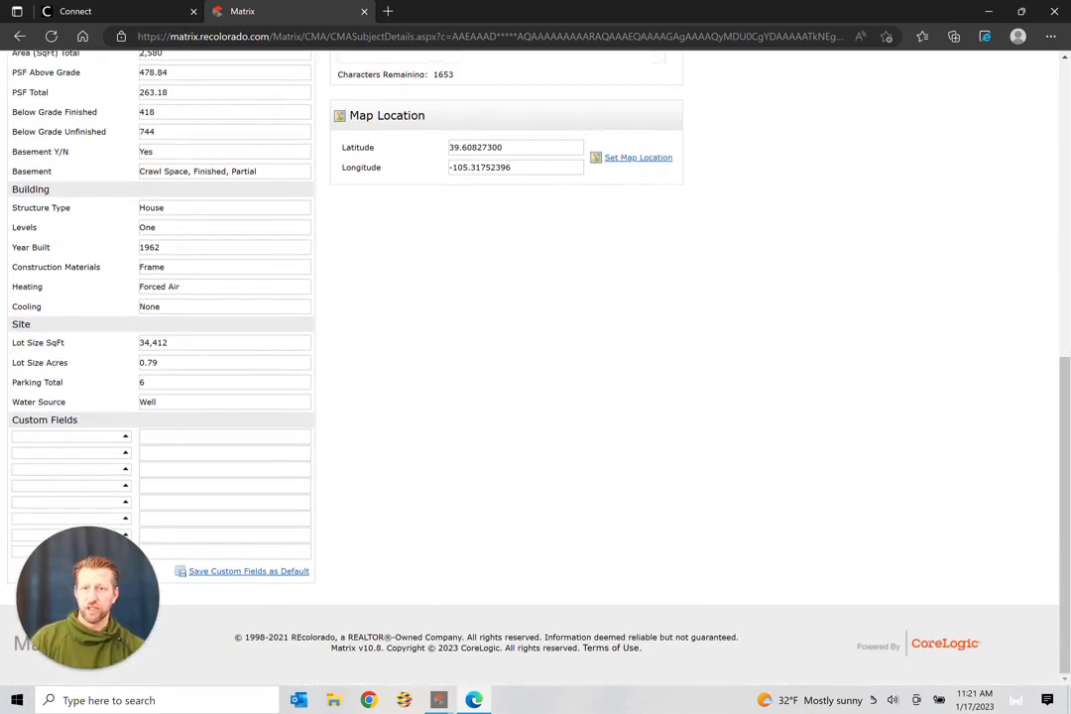
scroll(201, 364, up, 6)
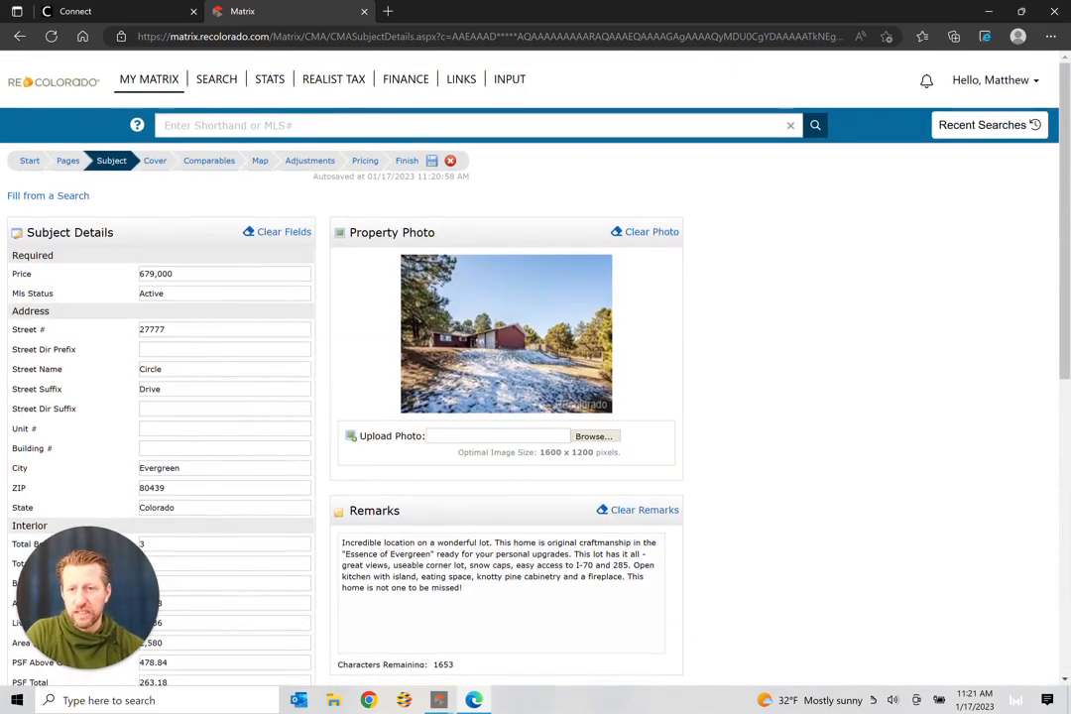
click(210, 160)
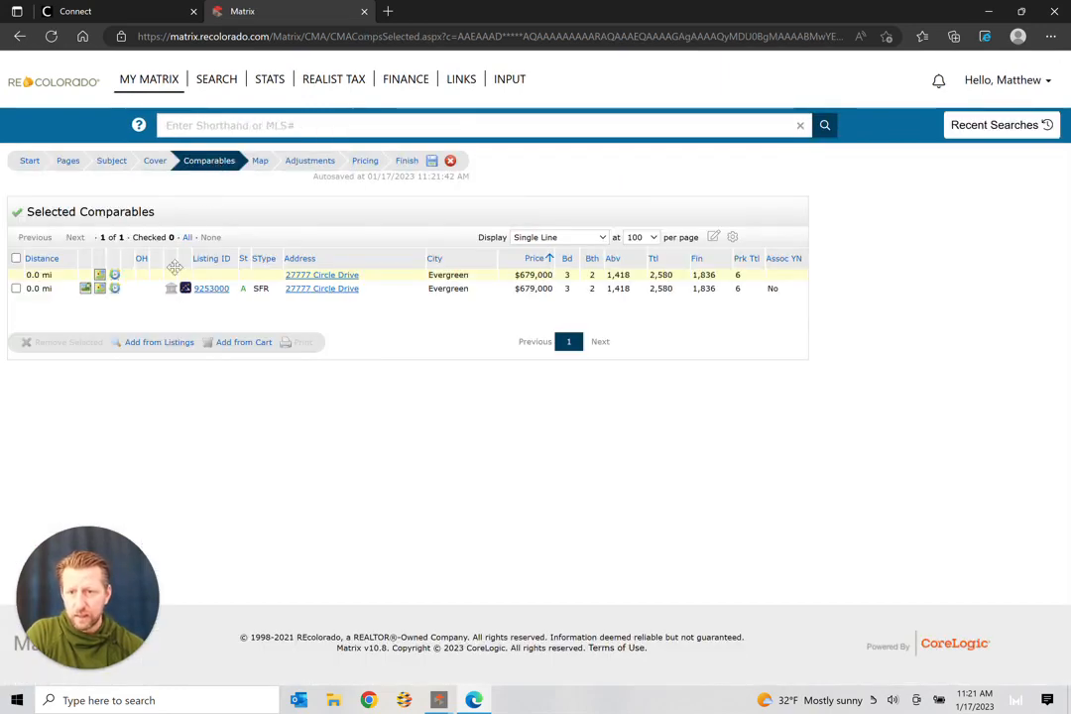
click(157, 345)
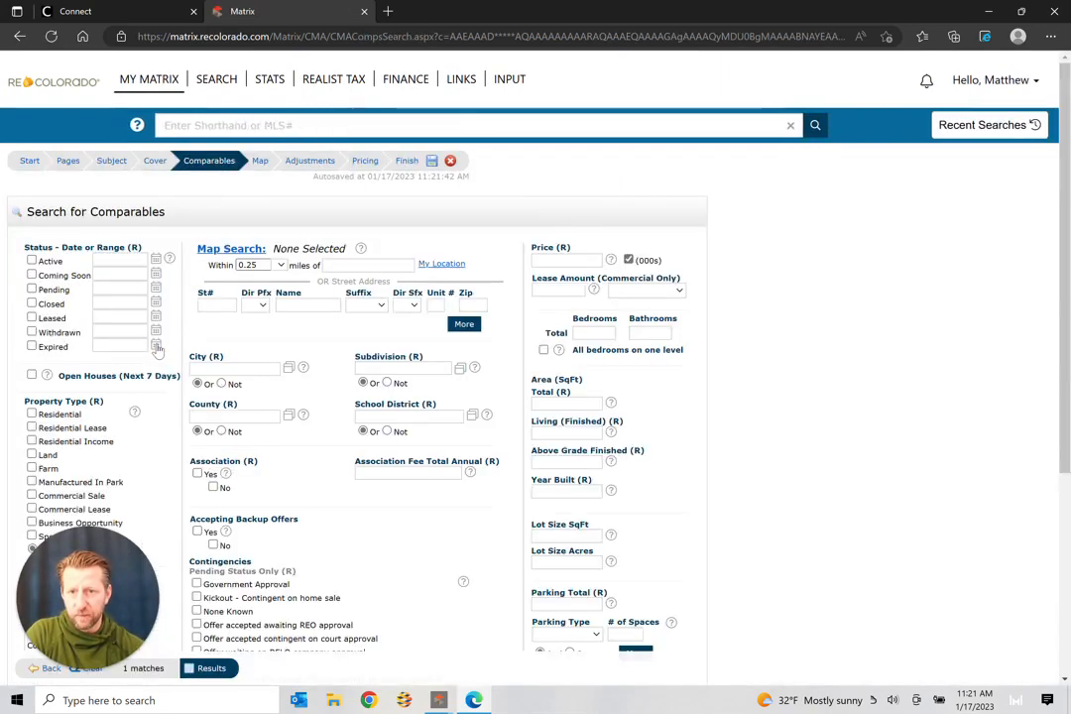
click(341, 263)
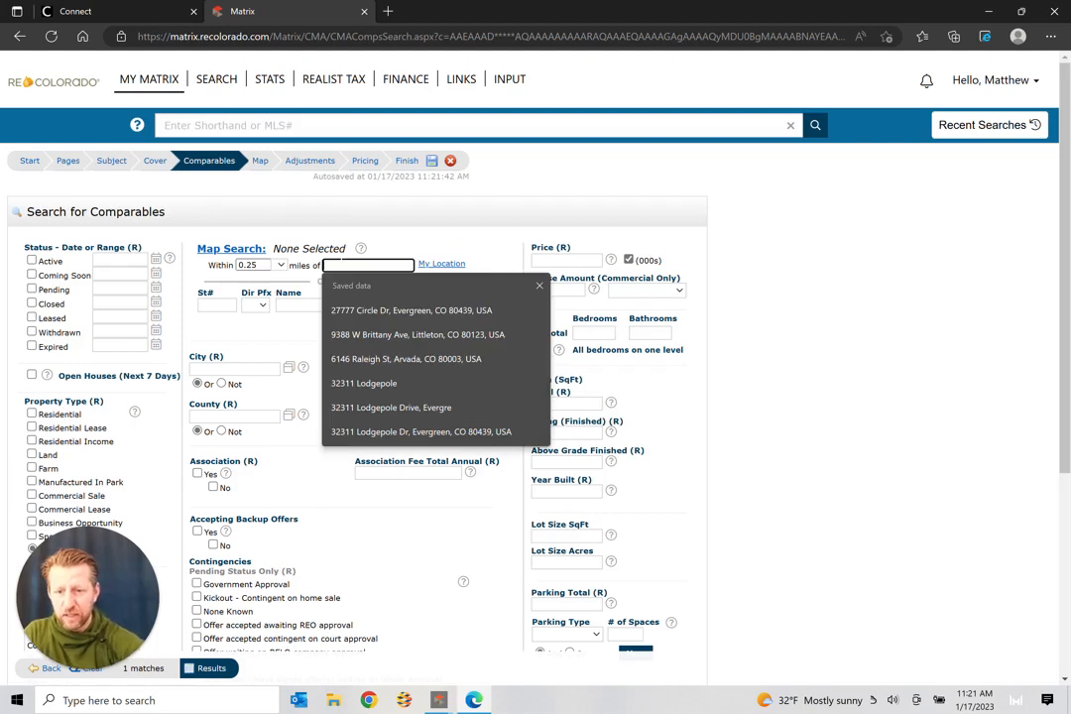
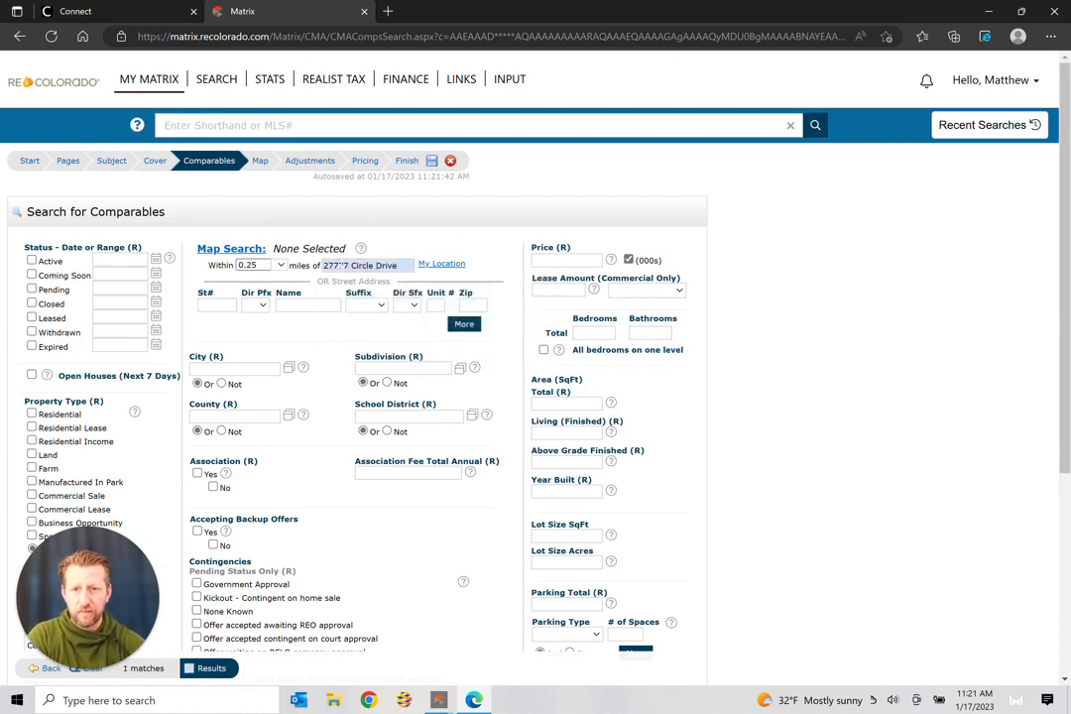
scroll(109, 563, down, 3)
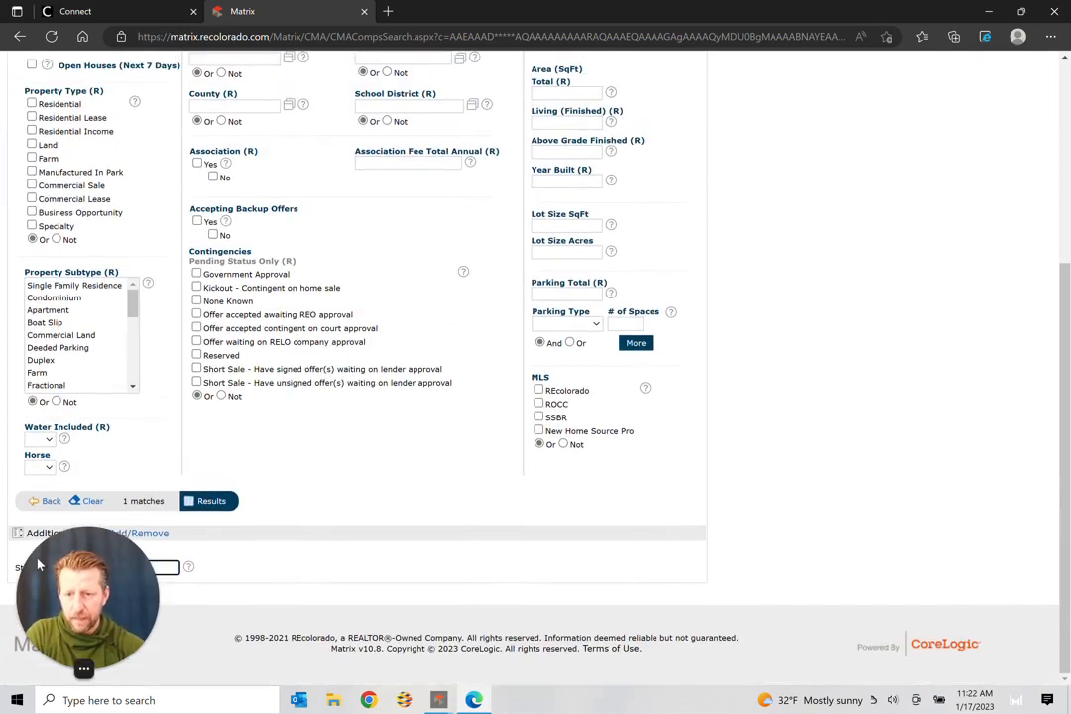
scroll(109, 563, up, 3)
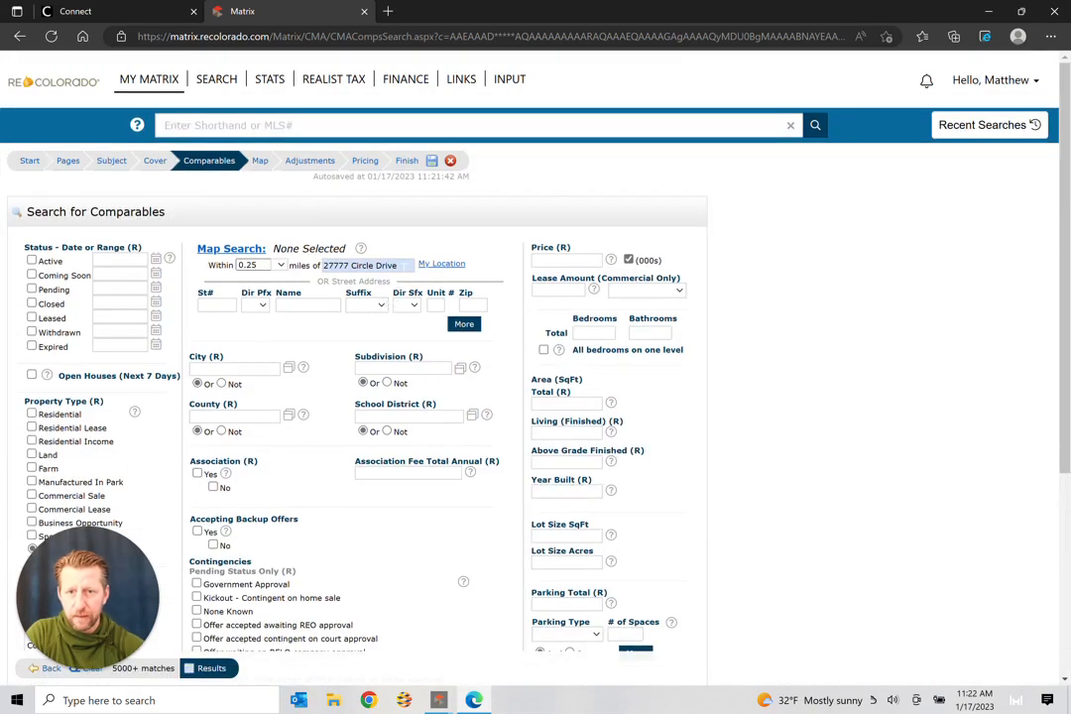
click(404, 266)
text(, ev)
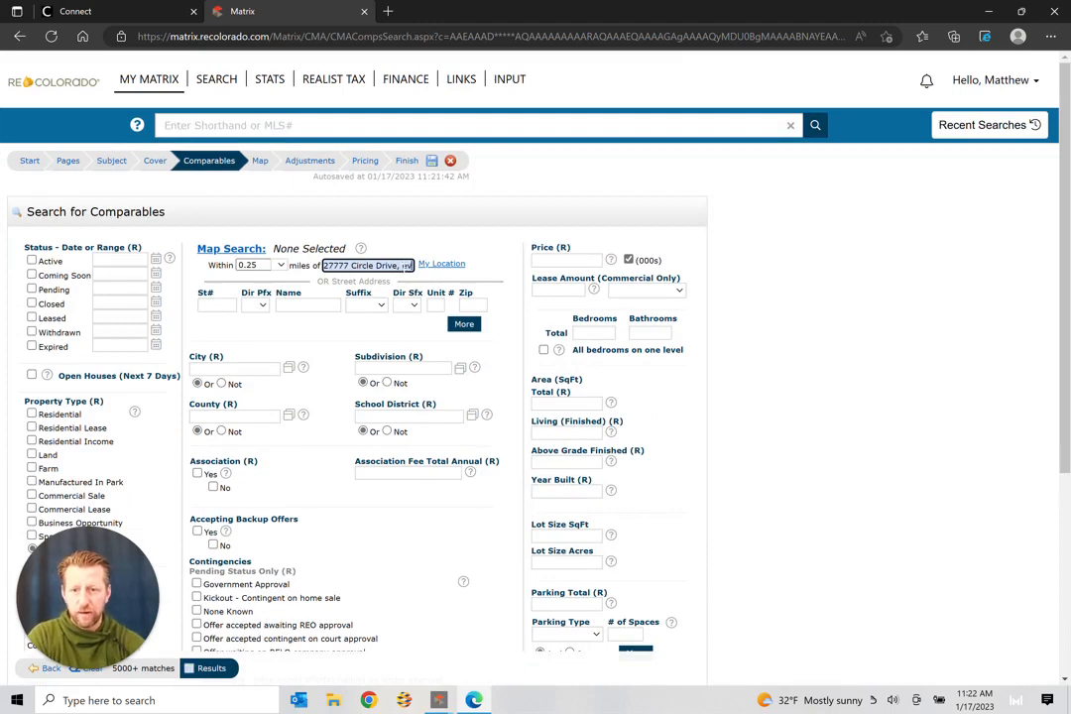
text(ergreen)
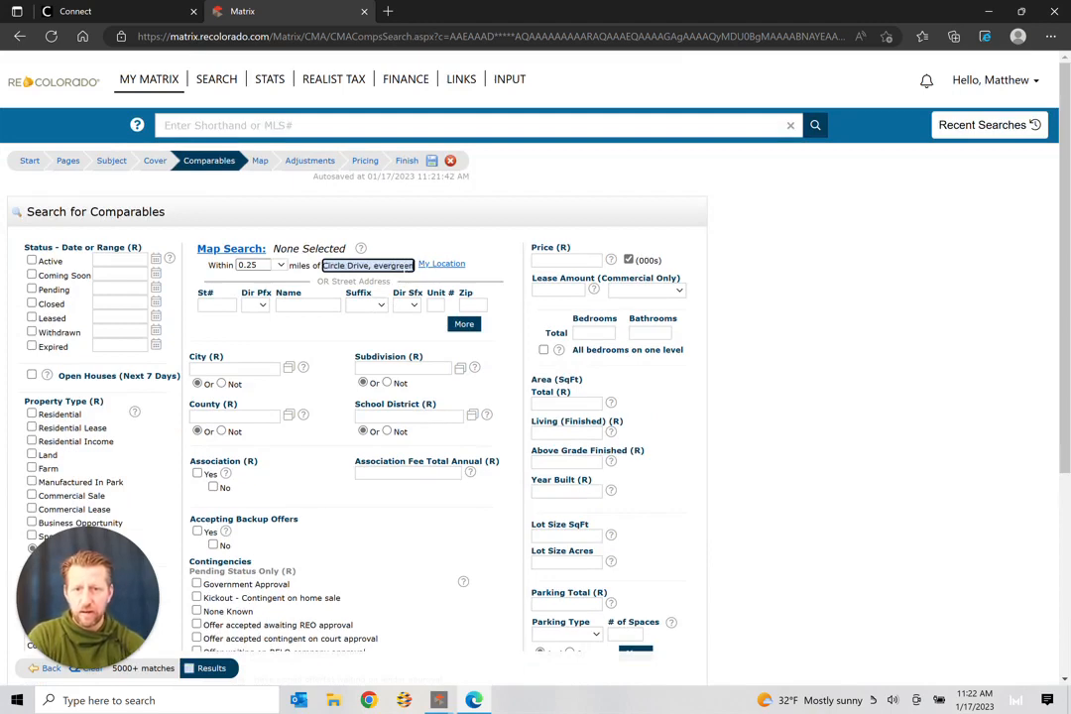
key(Return)
click(349, 282)
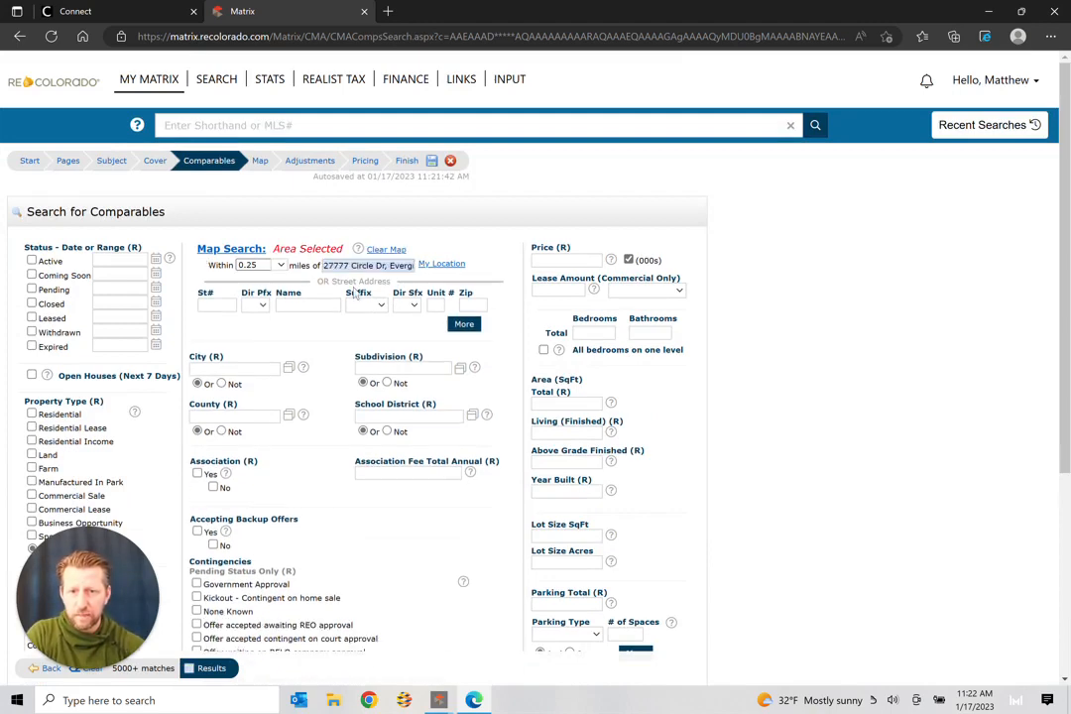
Step: Include Active, Coming Soon, Pending and Closed (0-180) statuses in the search
click(31, 260)
click(31, 275)
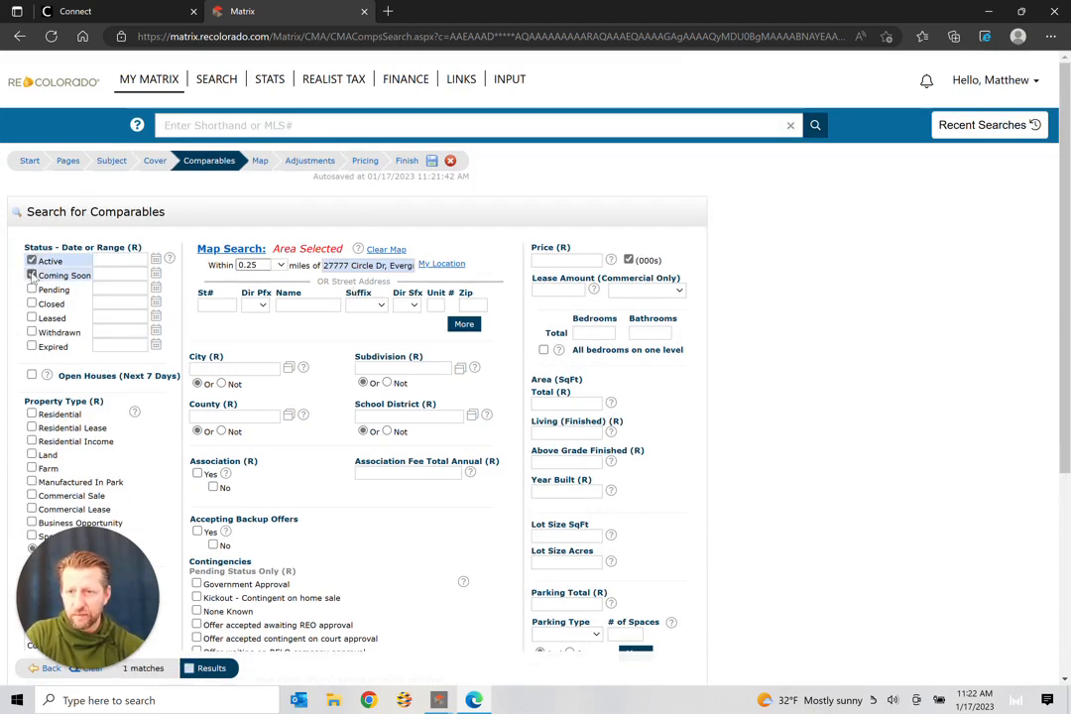
click(31, 289)
click(31, 304)
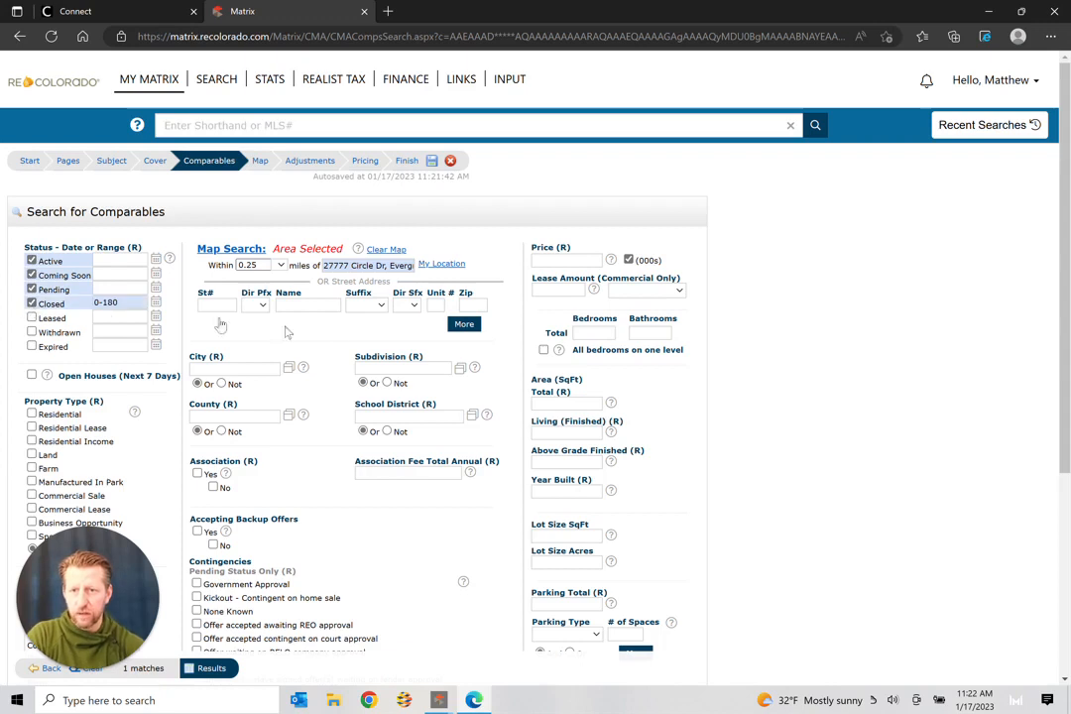
Step: Set the finished living area range to 1652-2020
scroll(283, 288, down, 1)
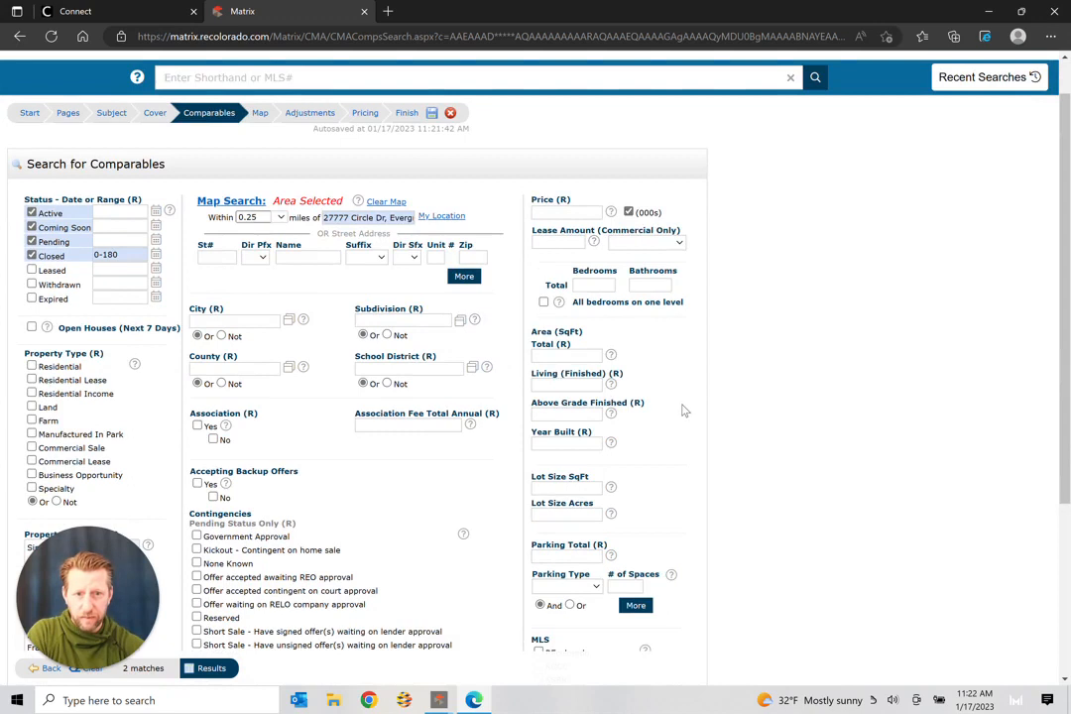
click(567, 385)
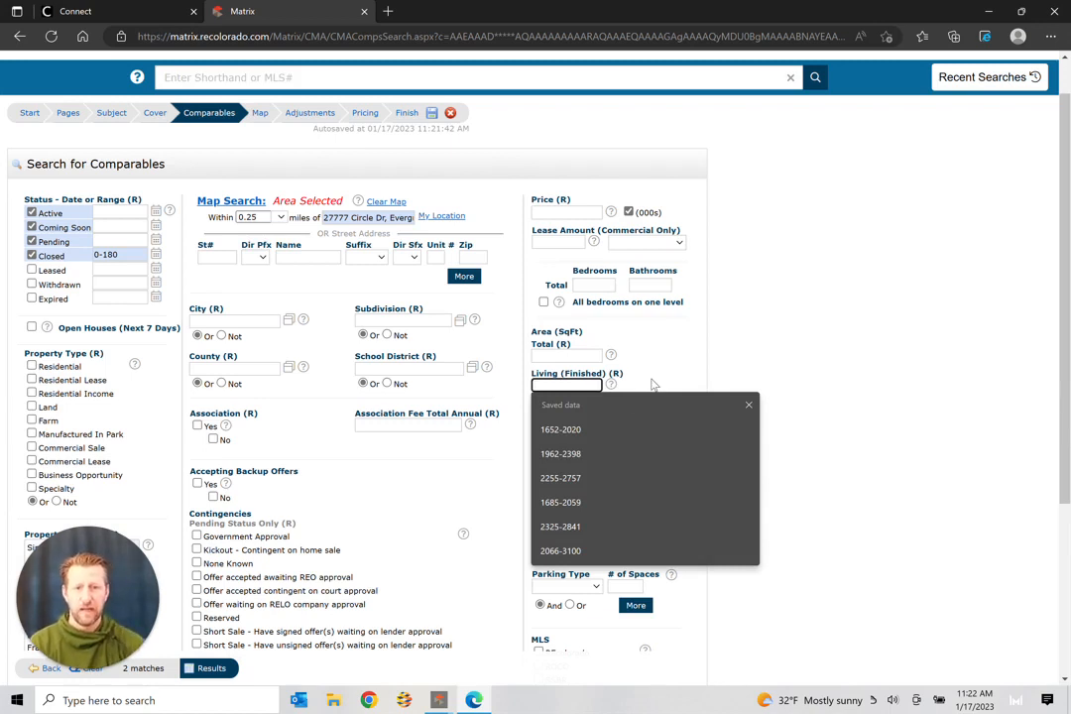
click(598, 430)
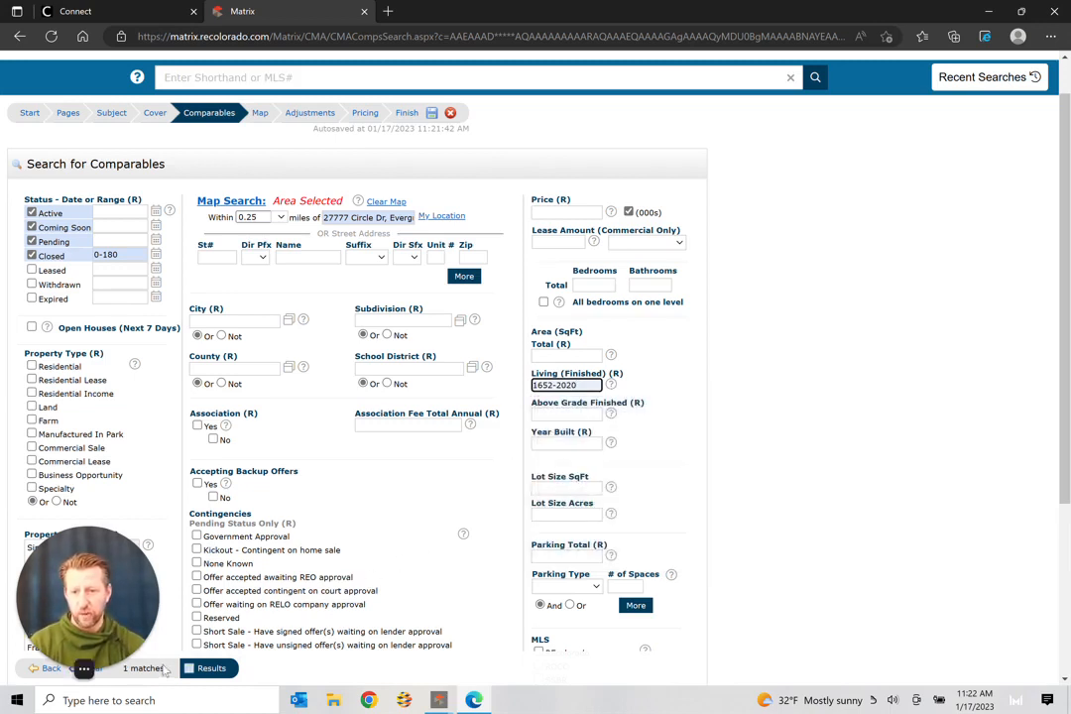
Step: Widen the search radius to 2 miles and check the count of 8 matches
click(281, 217)
click(279, 244)
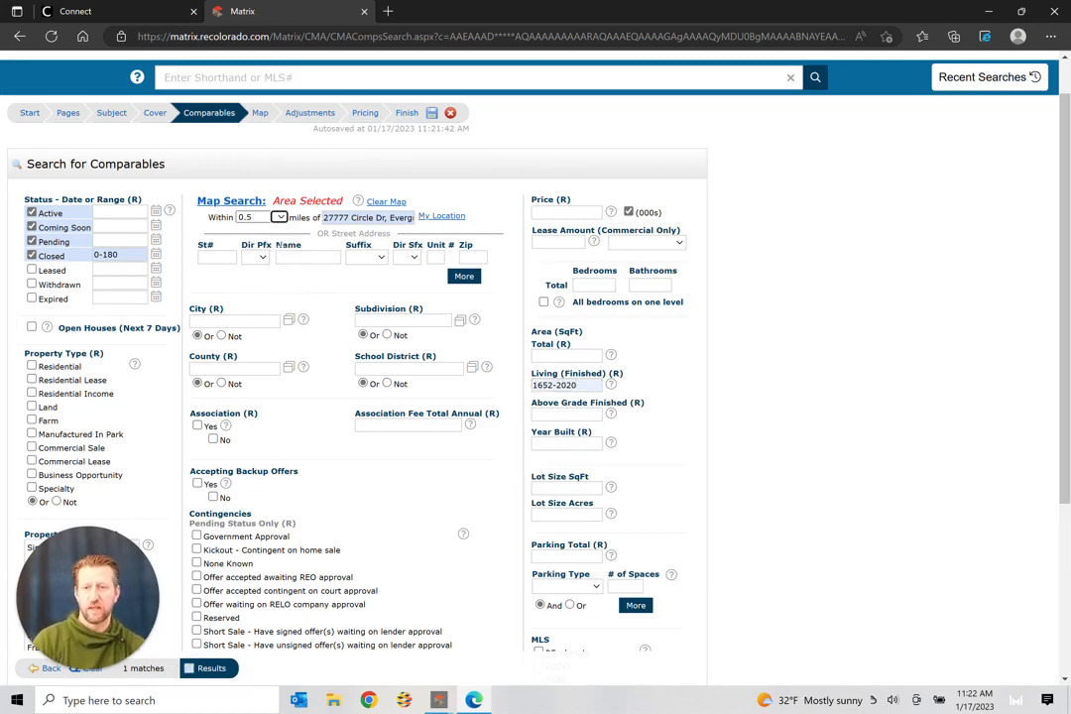
click(282, 219)
click(277, 251)
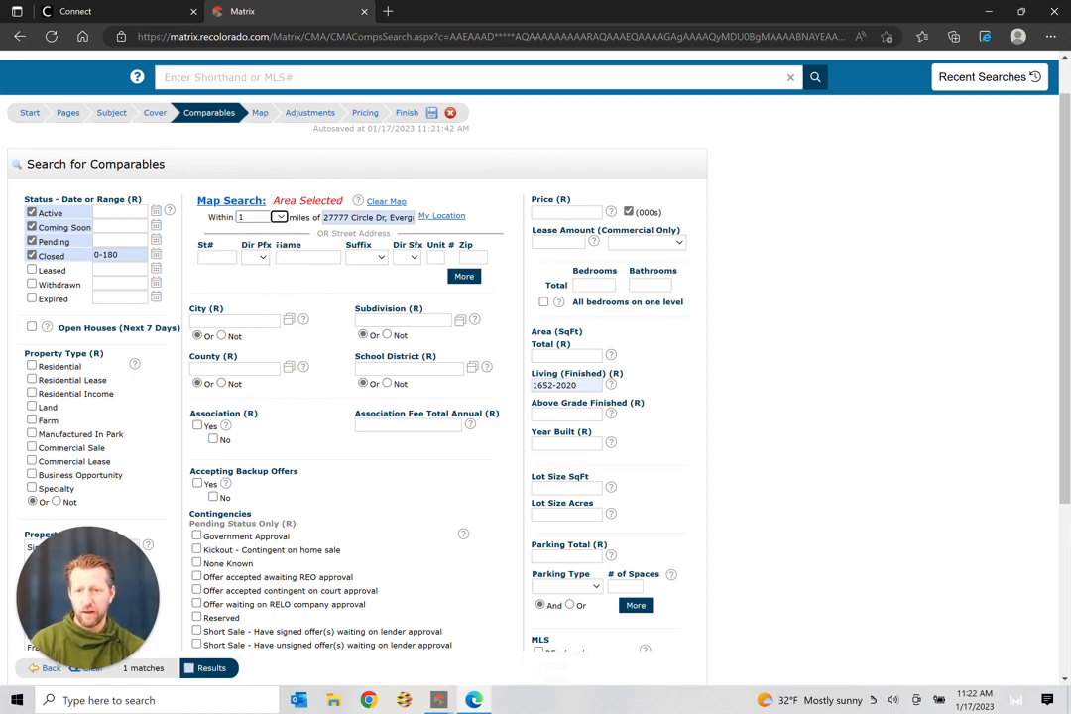
click(281, 217)
click(278, 260)
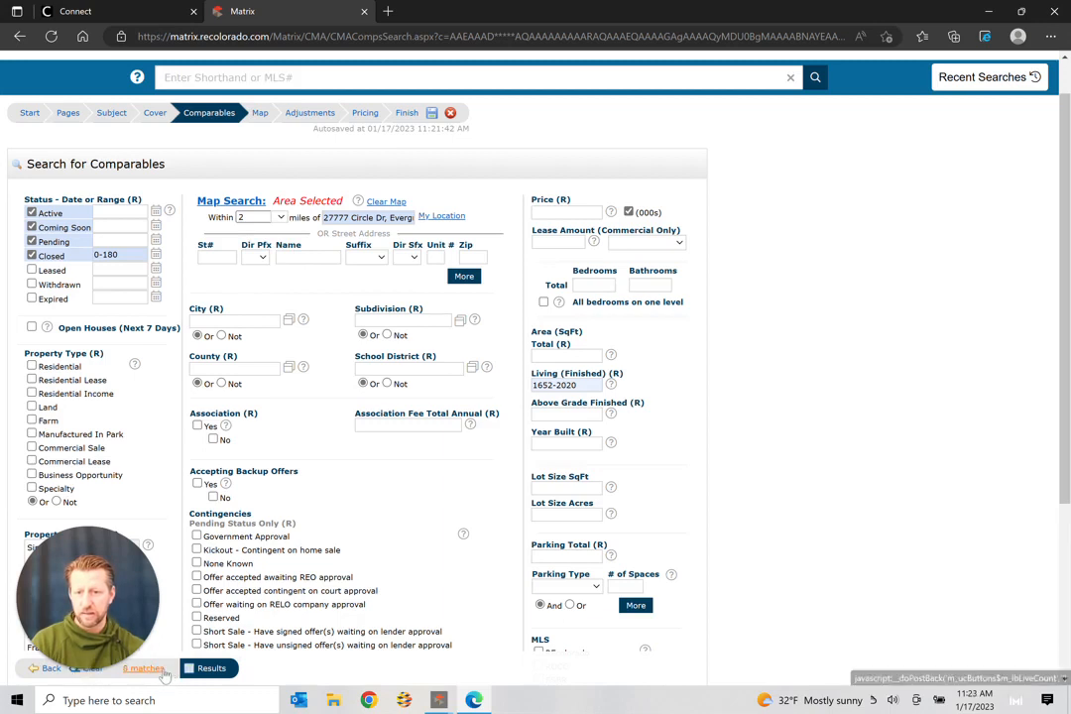
click(165, 672)
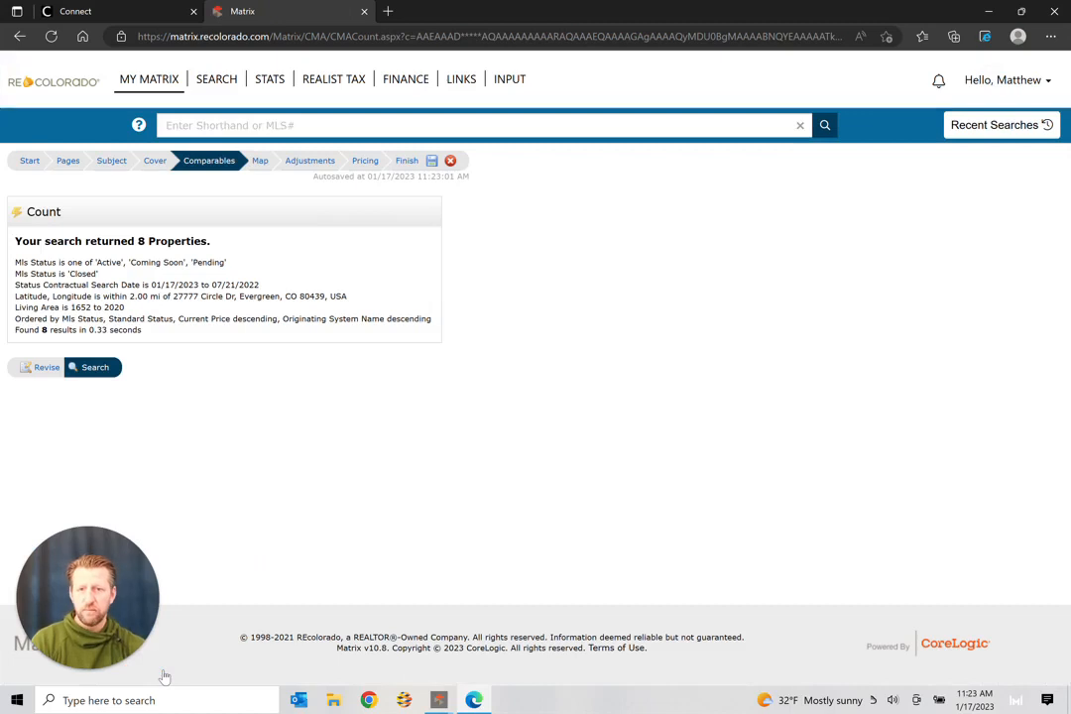
Step: Run the search to list the 7 Evergreen single-family comparables within 2 miles
click(94, 367)
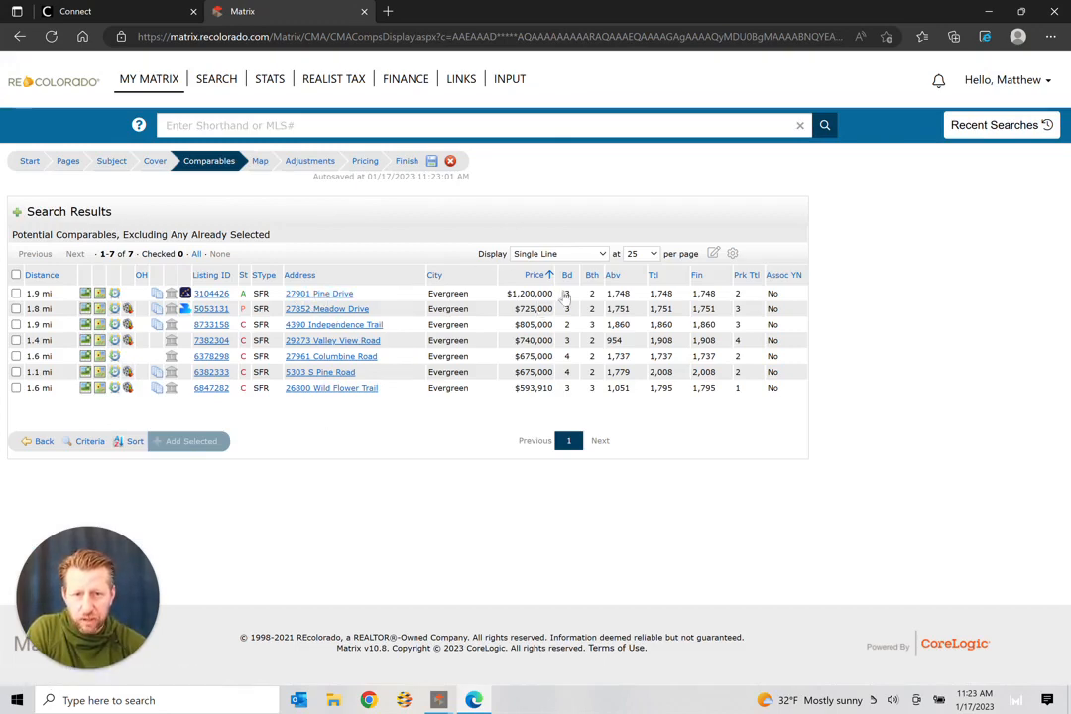
Step: Add Meadow Drive, Independence Trail, Valley View Road, Columbine Road and S Pine Road to the CMA
click(16, 293)
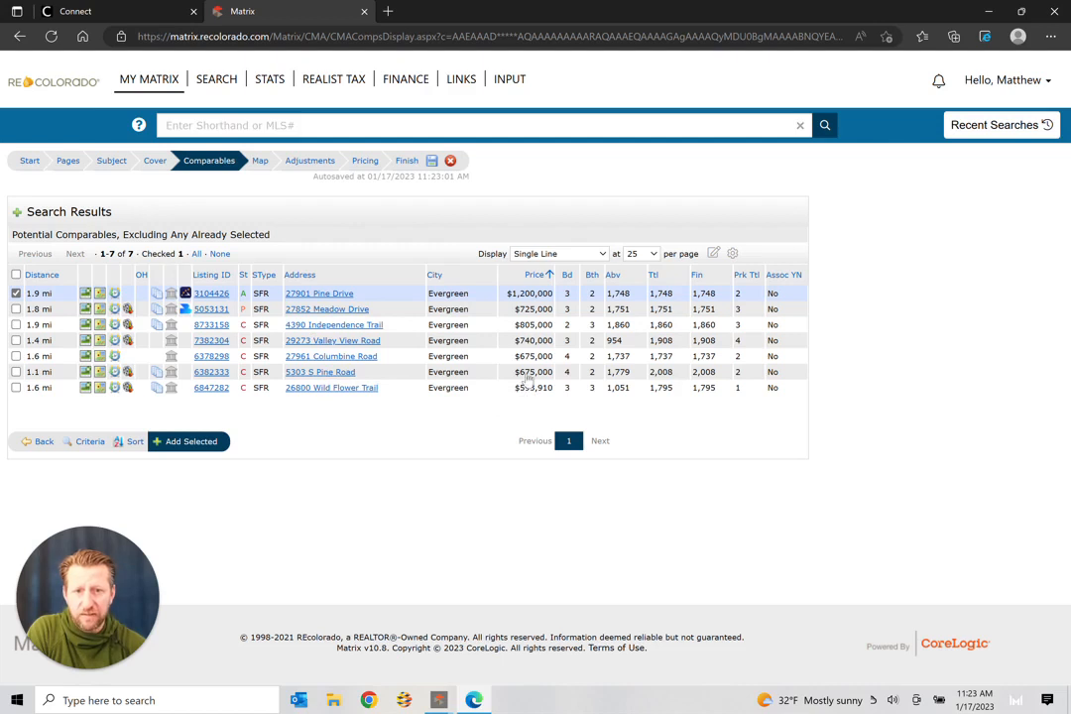
click(15, 387)
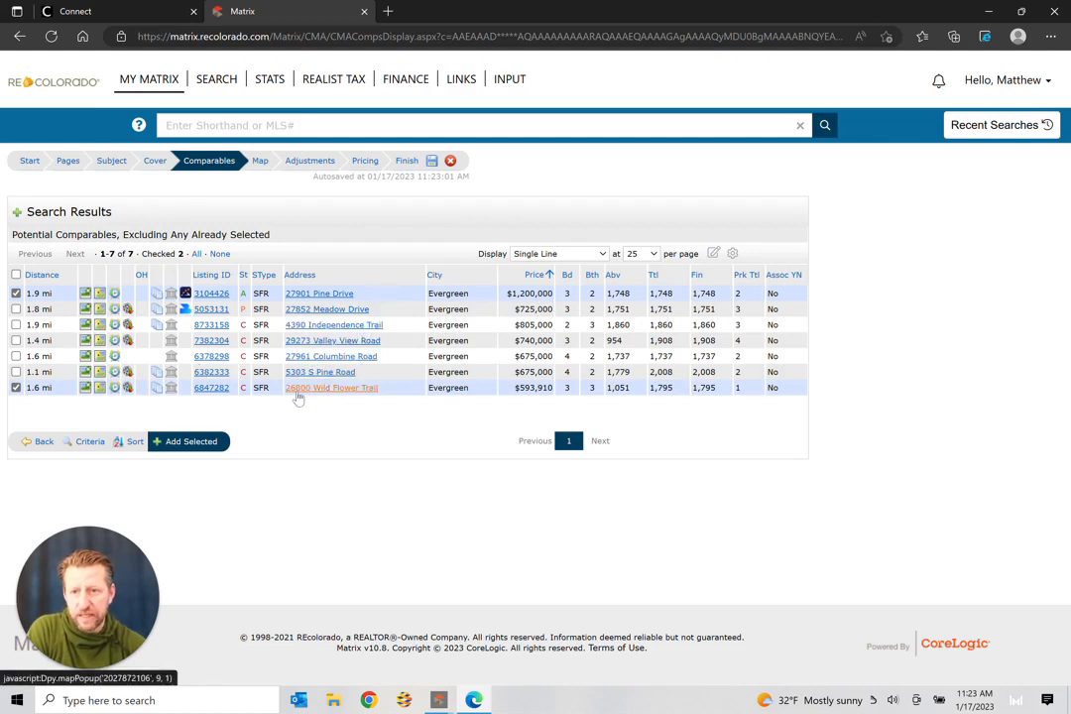
click(16, 294)
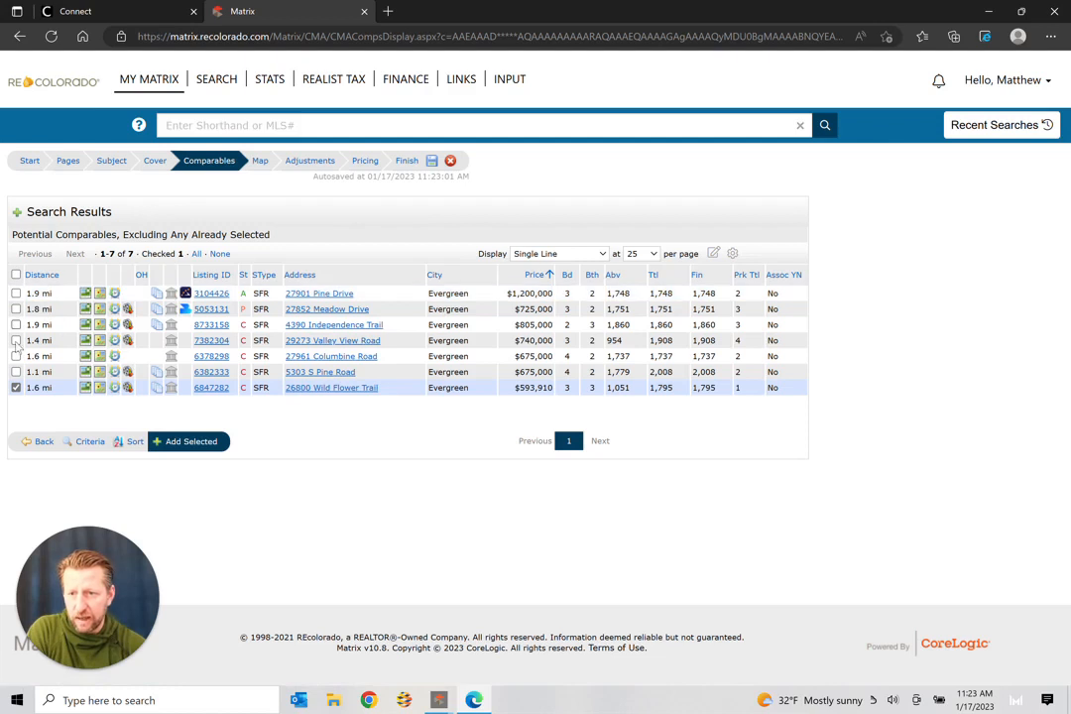
click(16, 388)
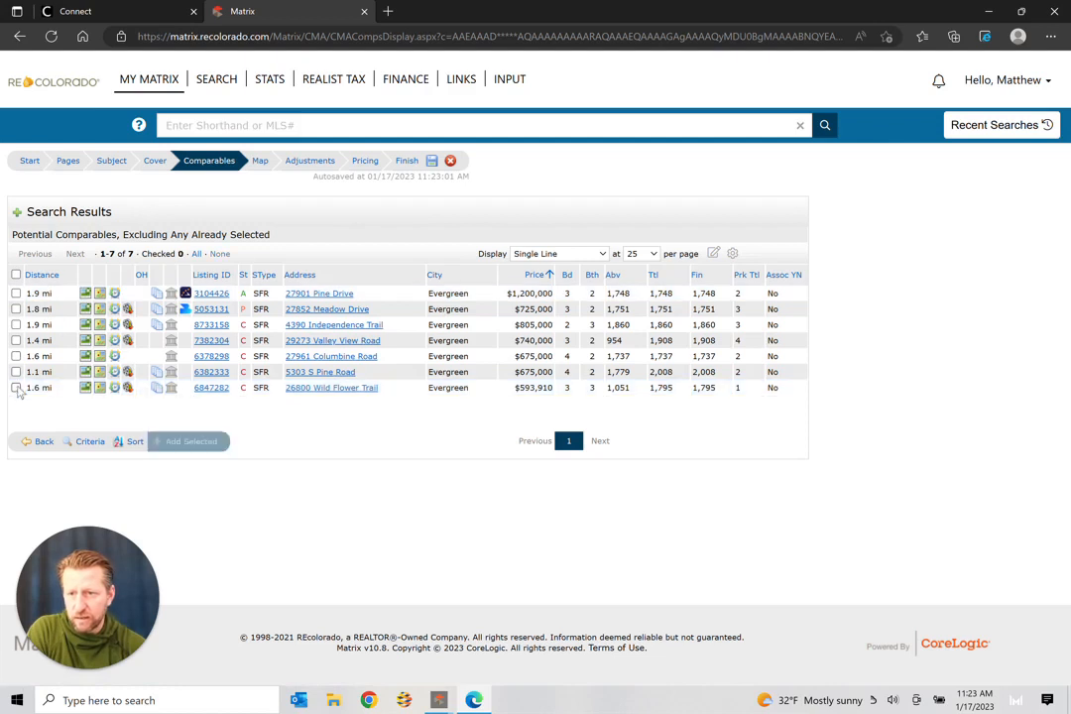
click(16, 308)
click(16, 325)
click(16, 340)
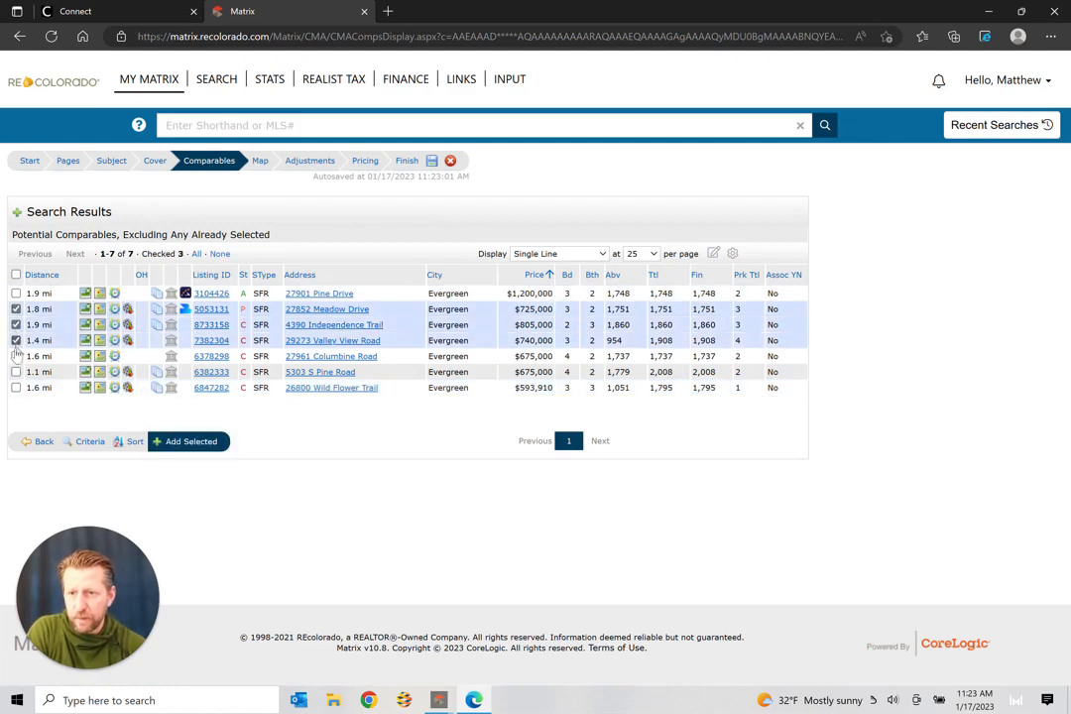
click(16, 355)
click(16, 372)
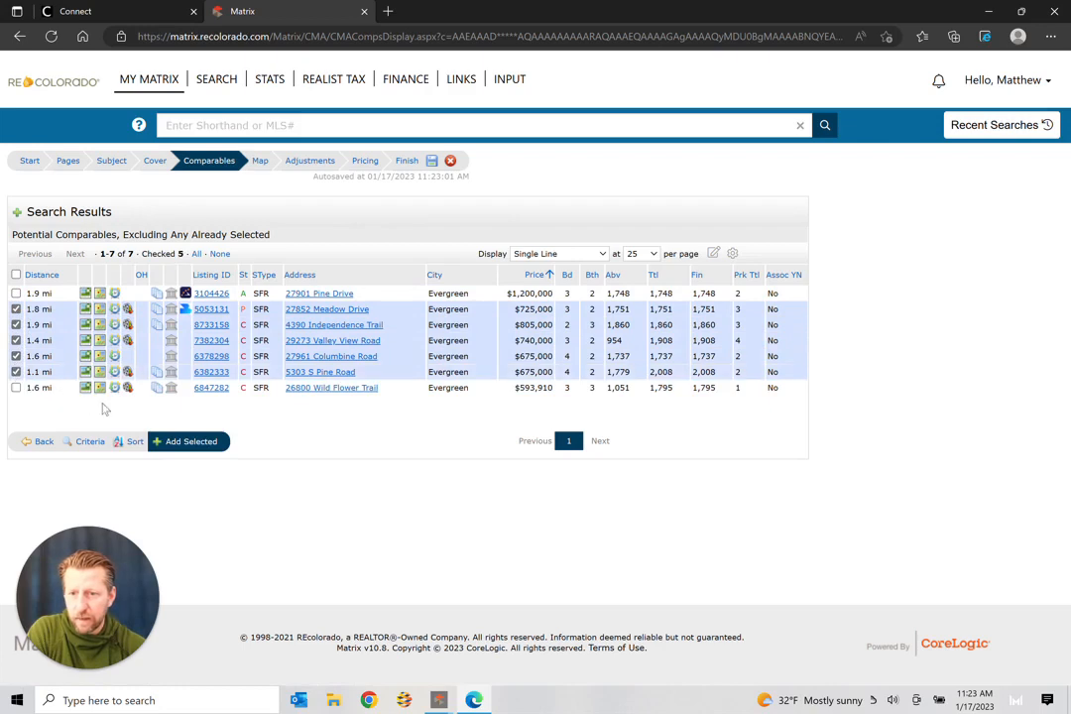
click(195, 445)
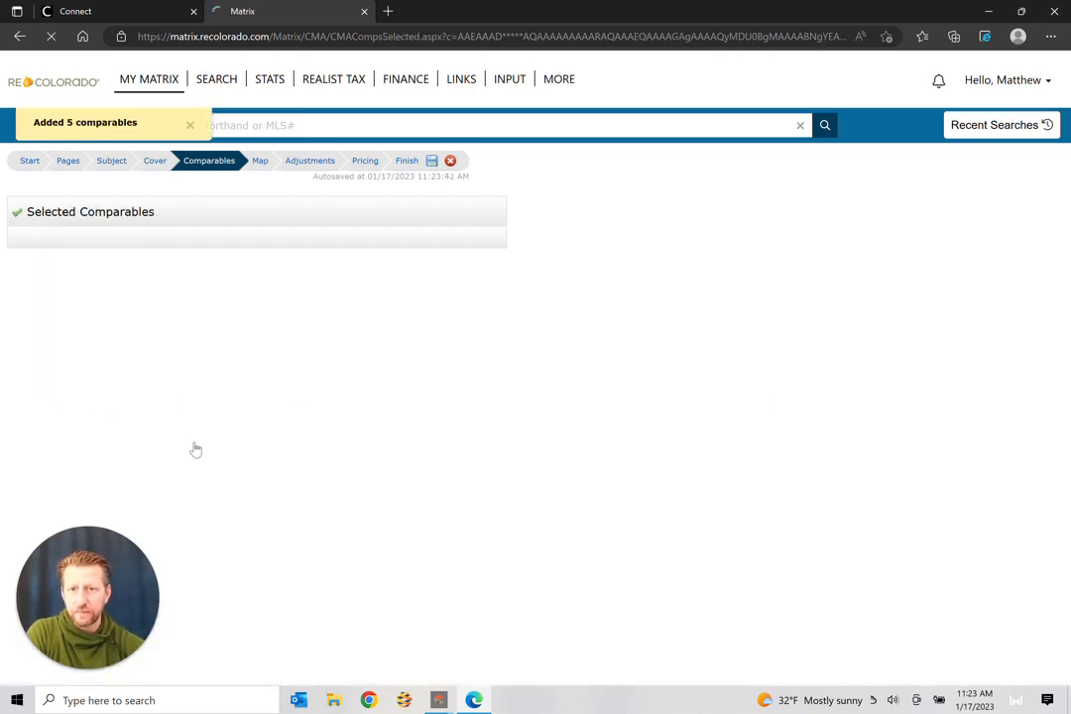
Step: View the five comparables on the map, then go to the Adjustments page
click(260, 161)
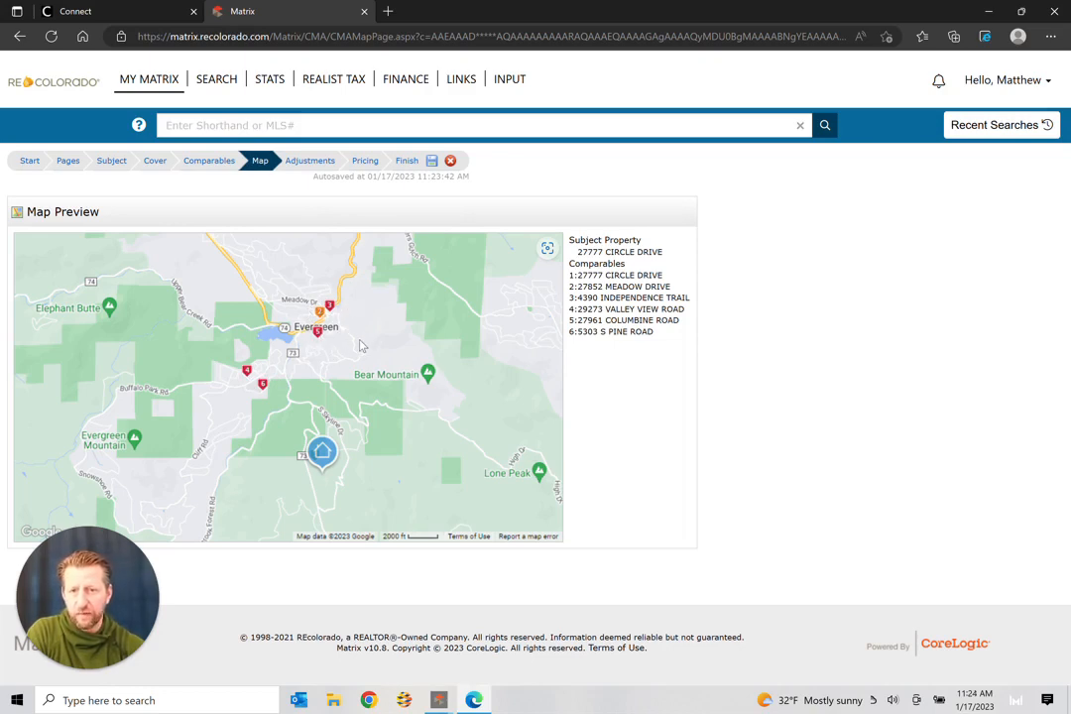
click(308, 163)
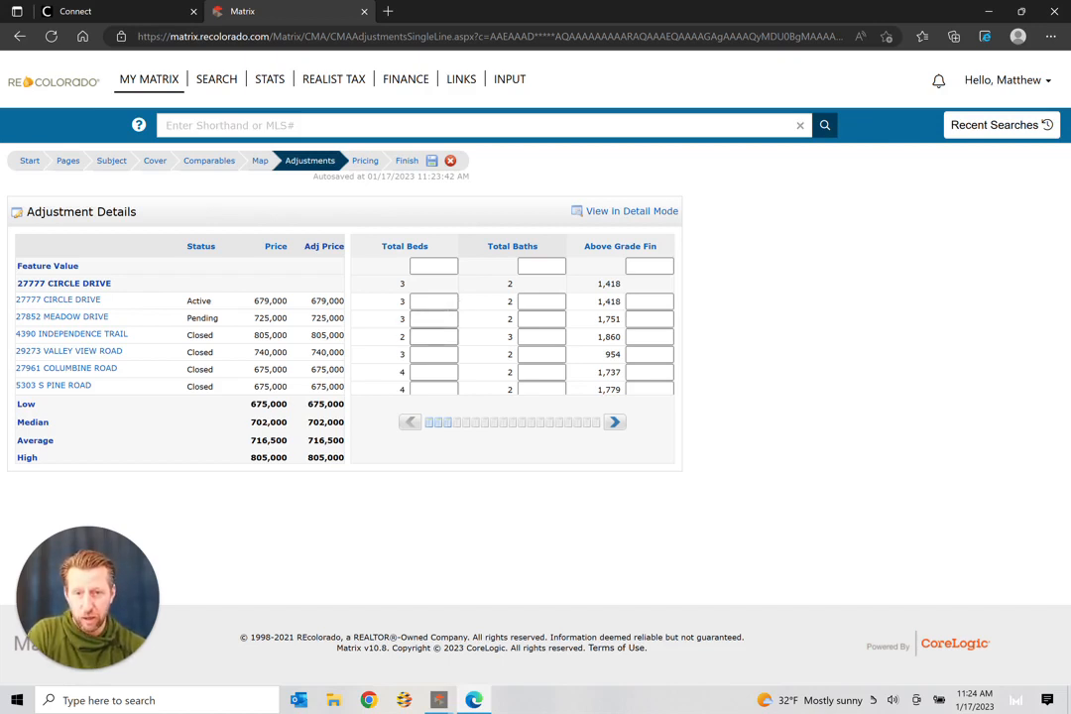
click(442, 340)
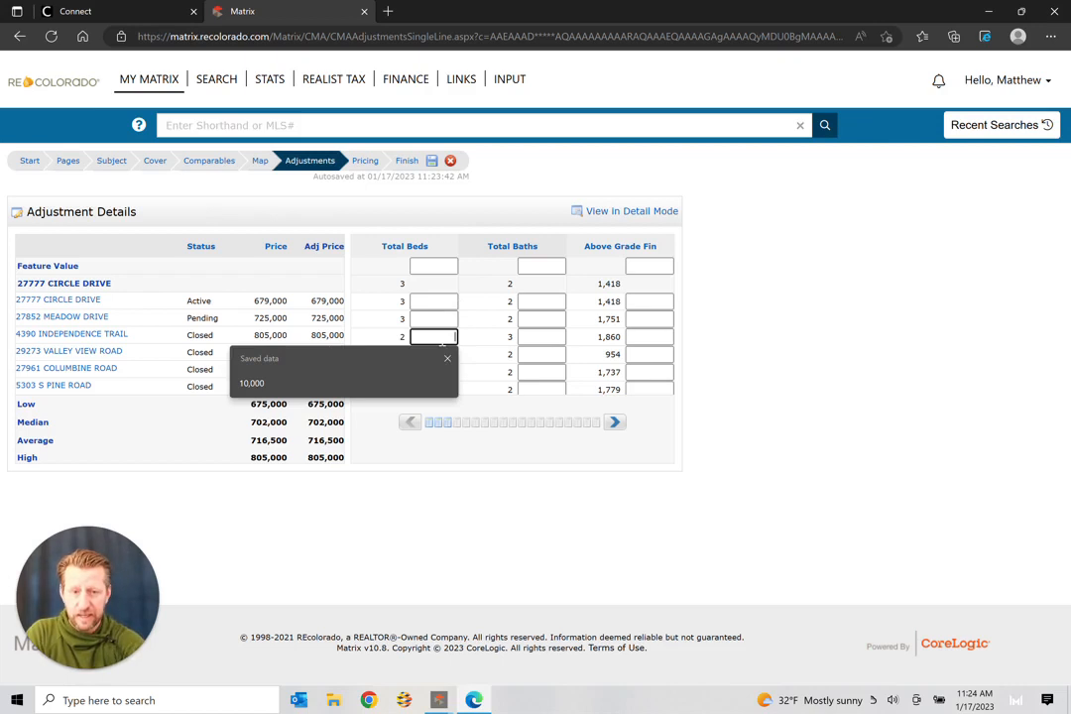
text(1,000)
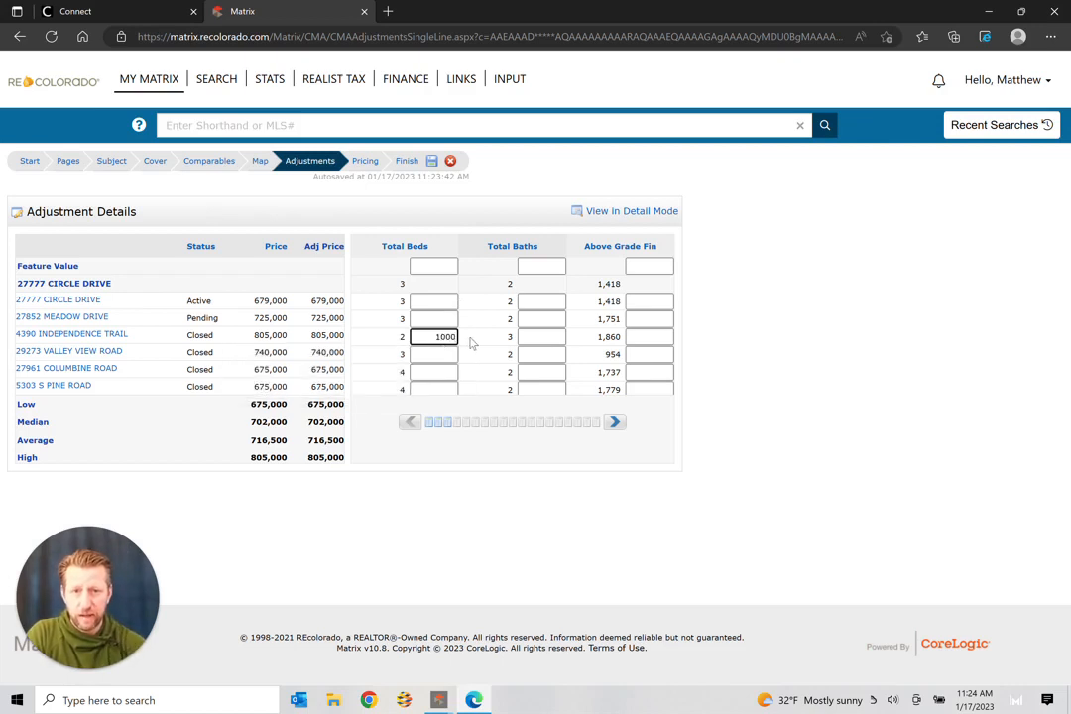
key(Return)
text(0)
click(486, 347)
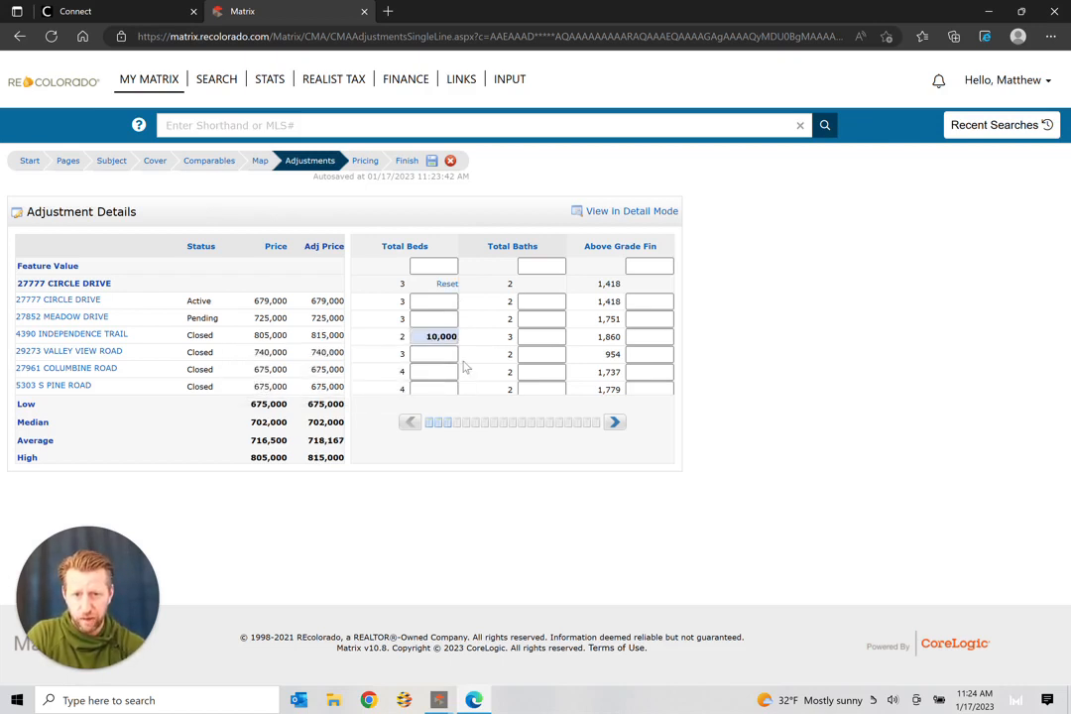
click(446, 370)
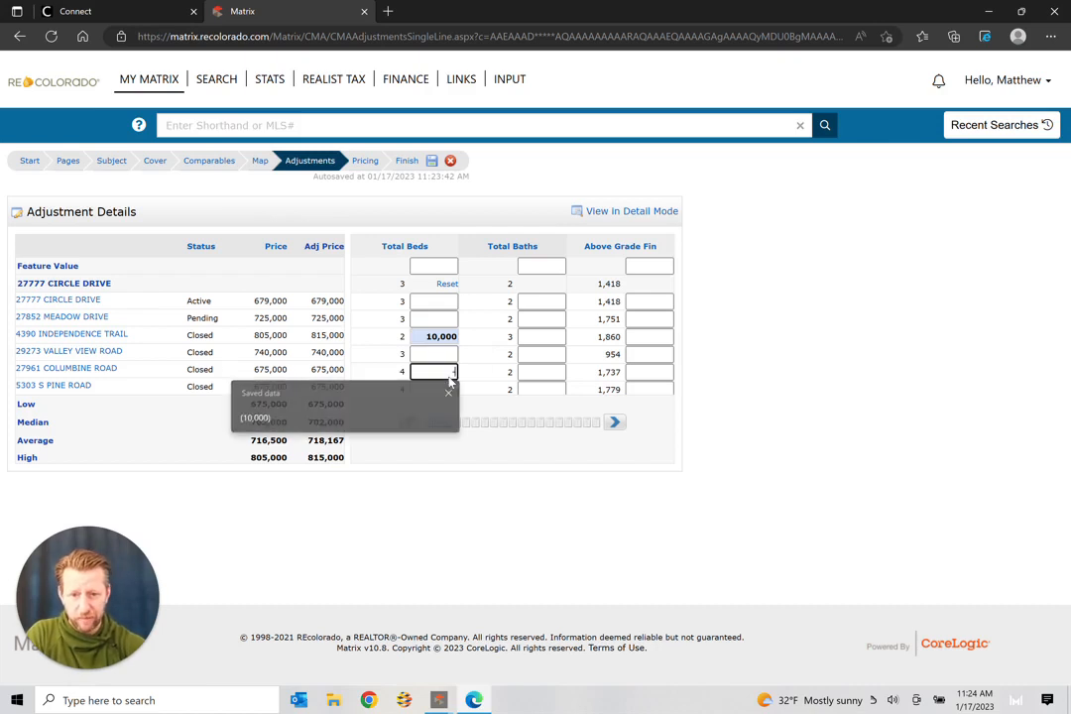
text(-1000)
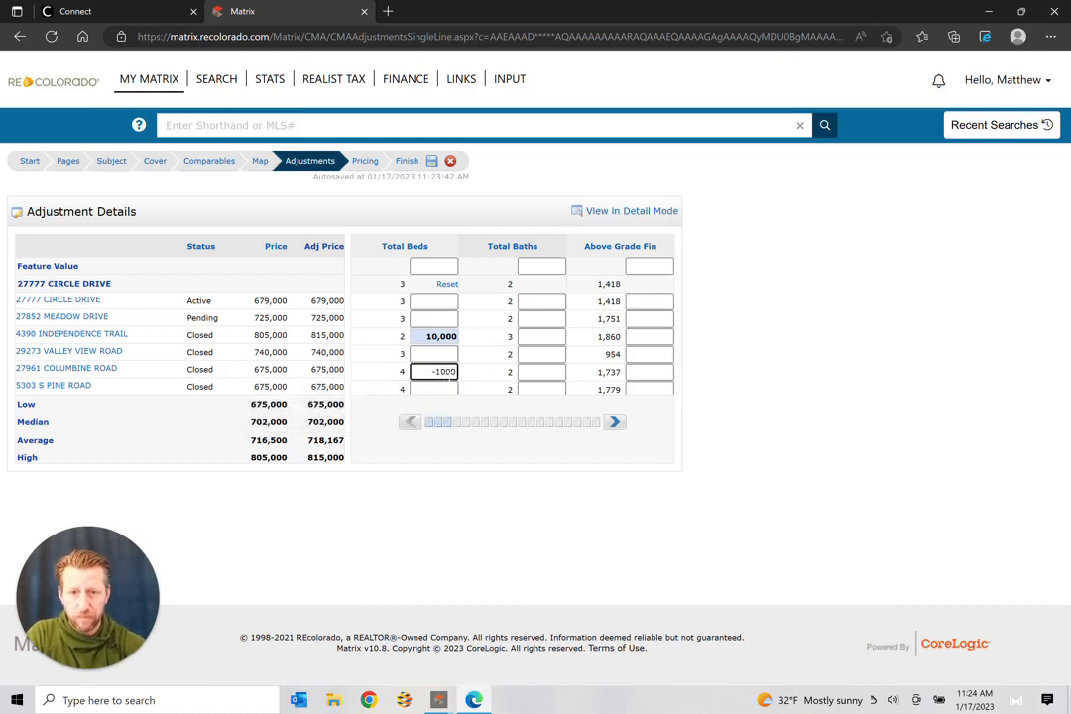
text(0)
key(Tab)
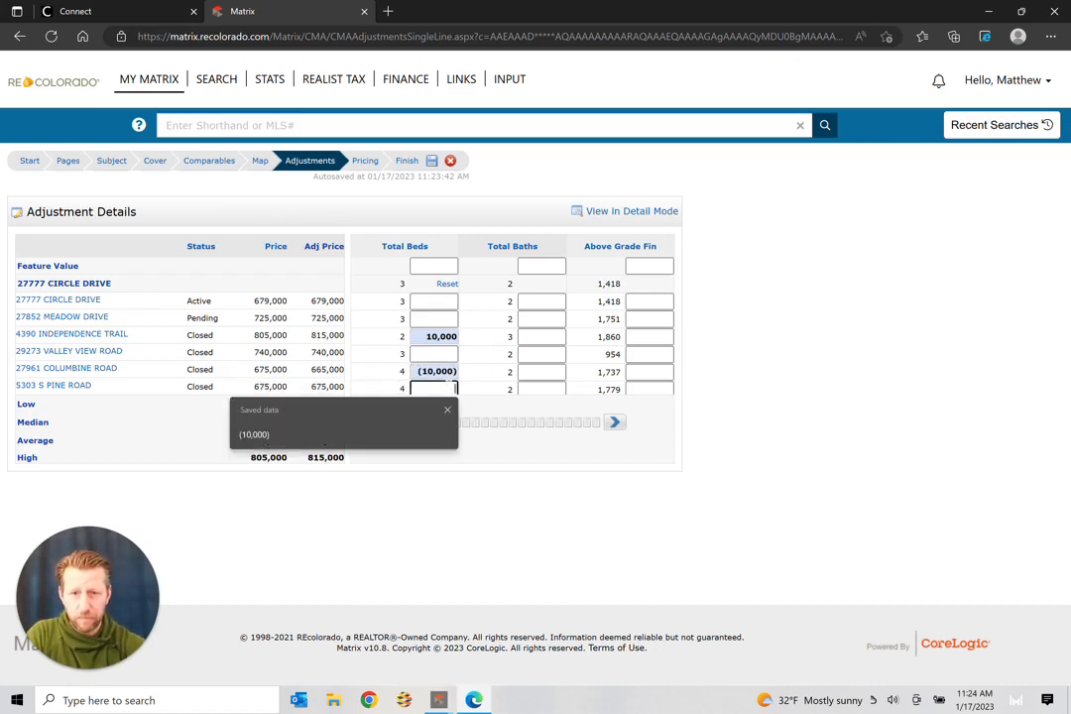
text(-1000)
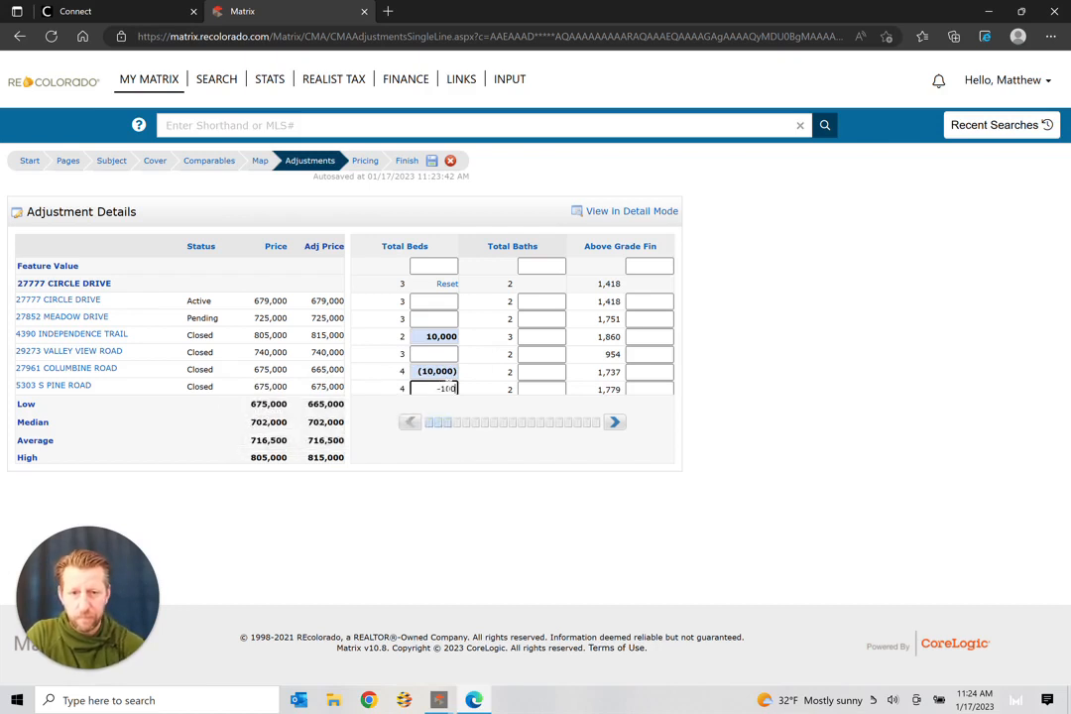
text(0)
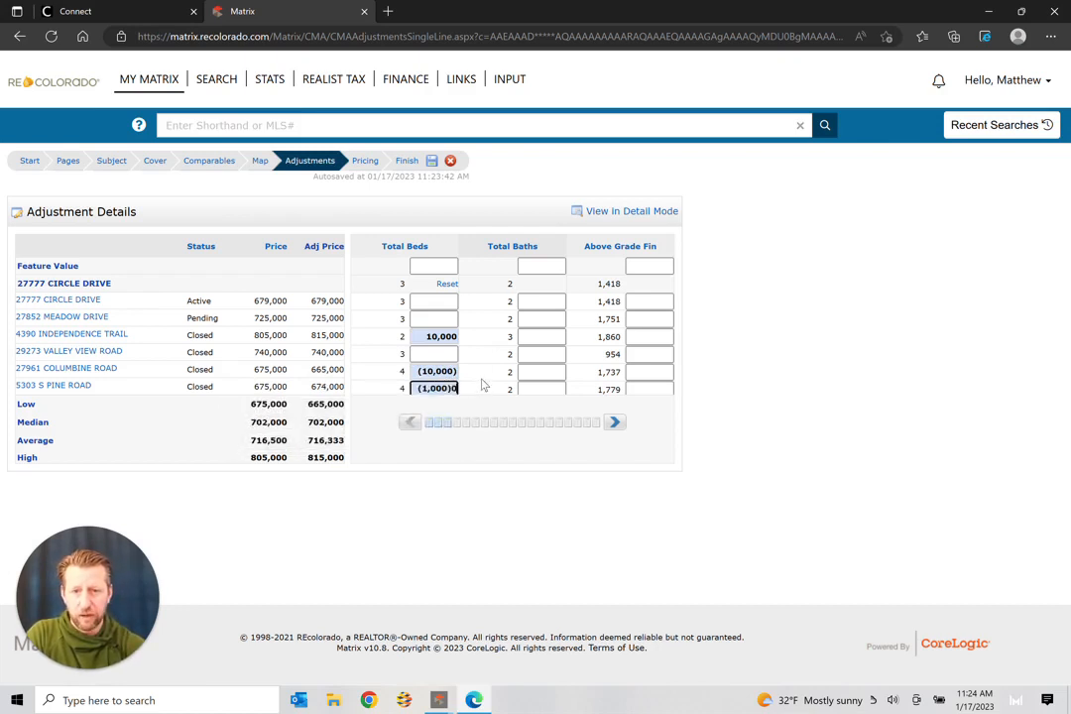
click(482, 385)
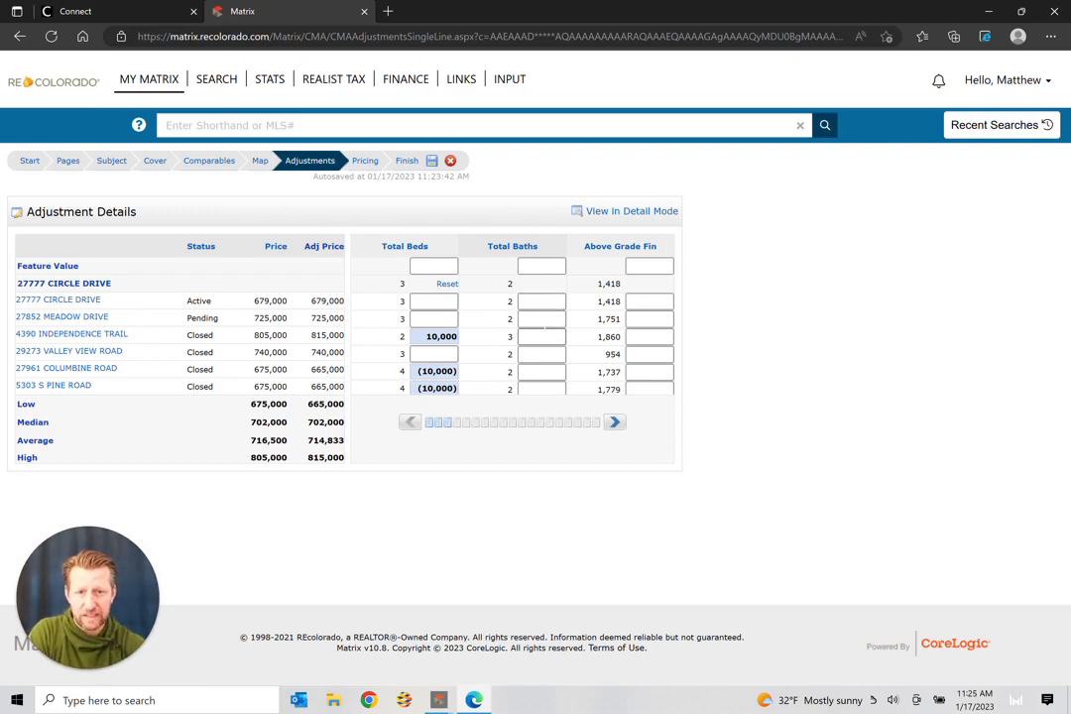
click(544, 336)
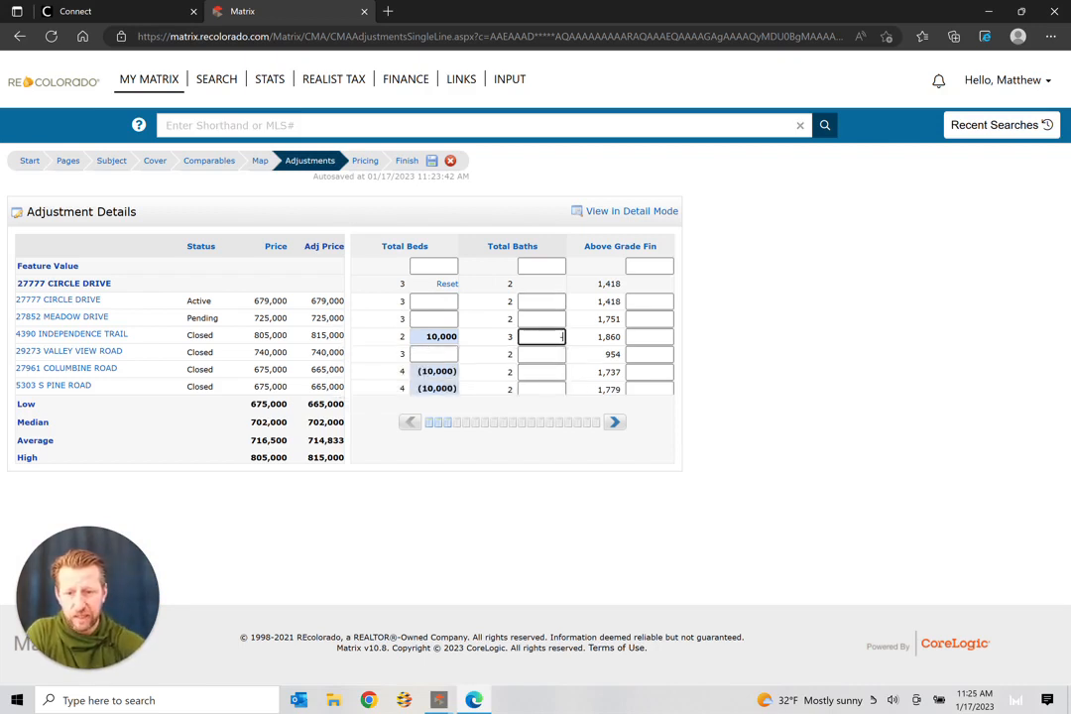
text(-15000)
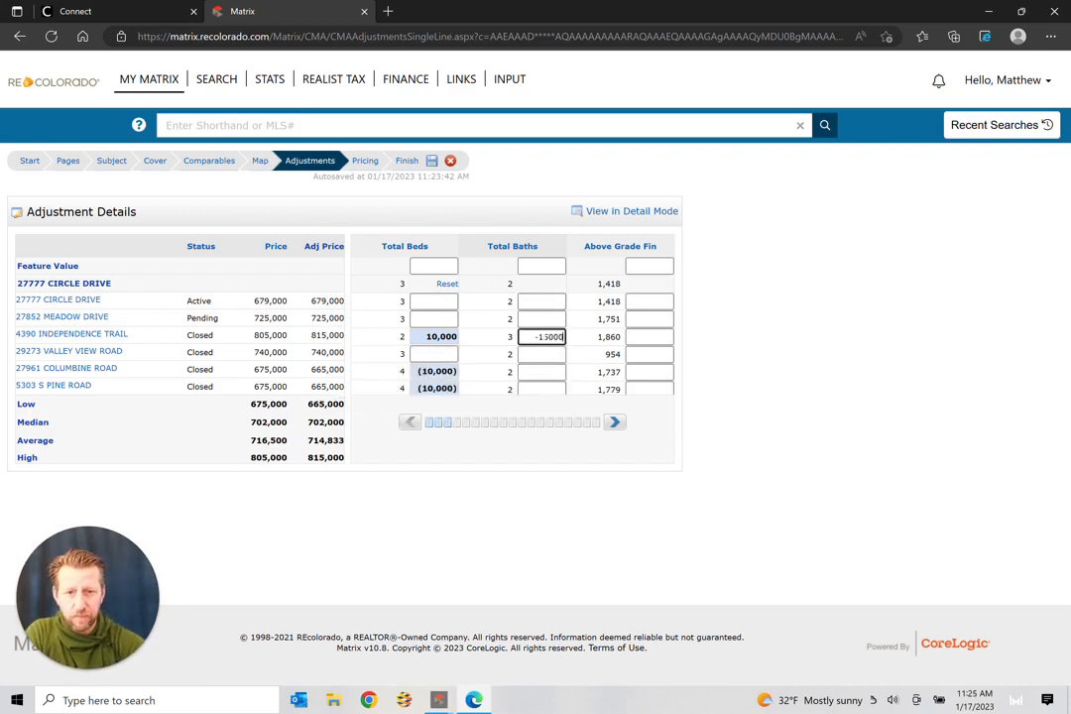
right_click(690, 323)
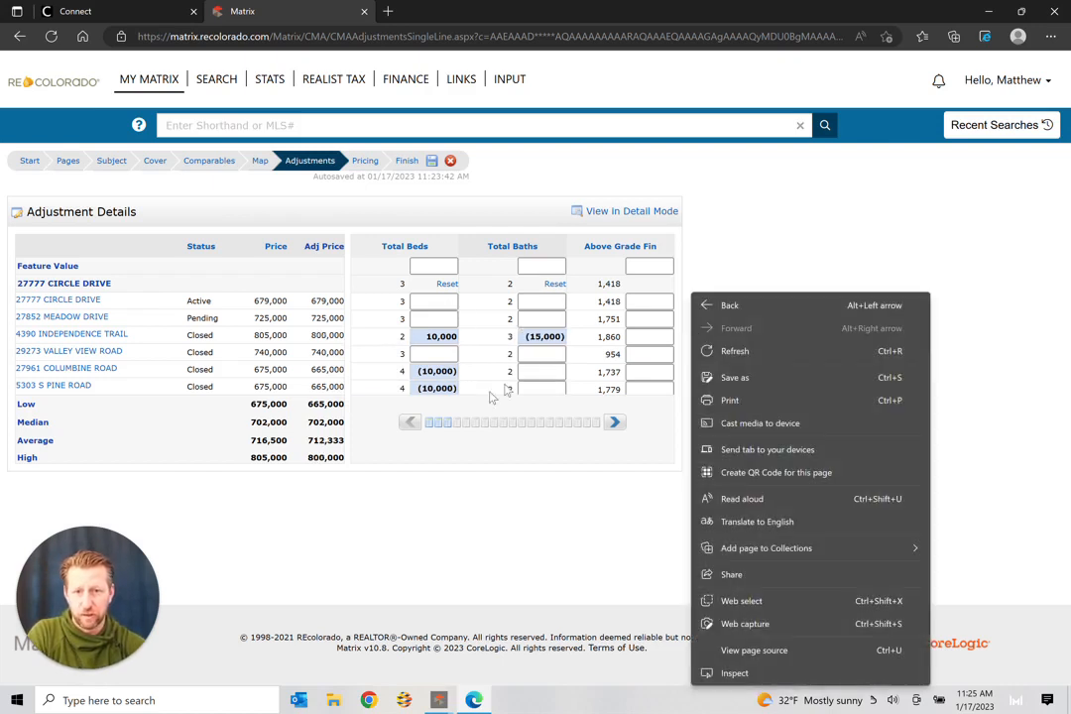
click(710, 259)
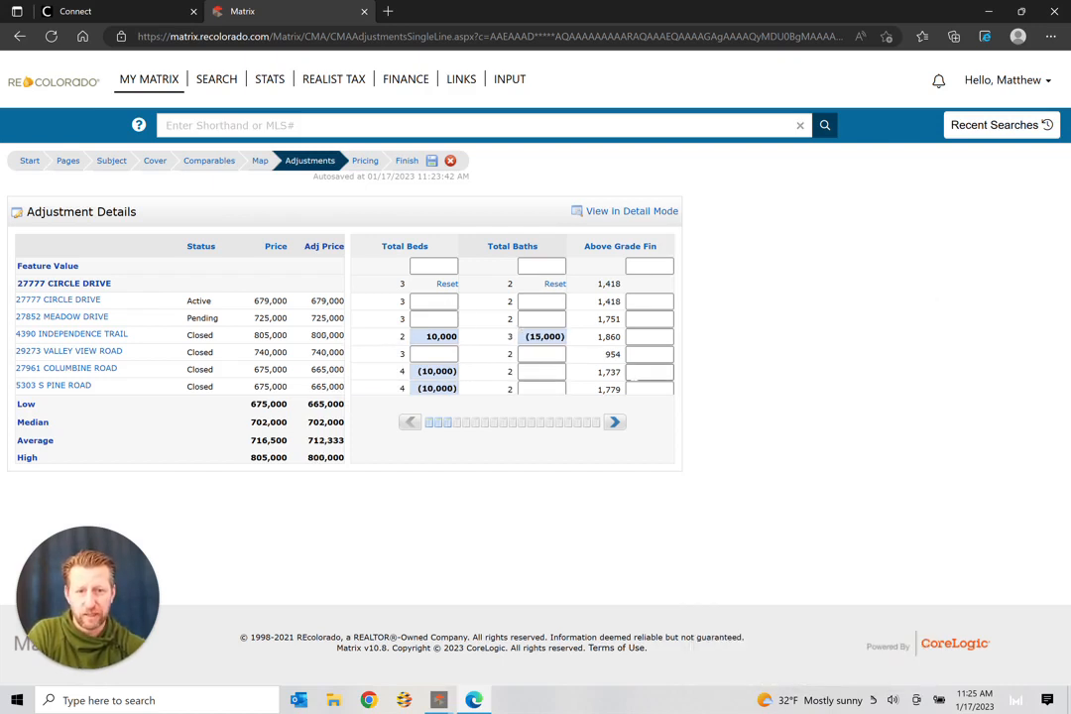
Step: Page the adjustment grid right until Levels, Year Built and Construction Materials columns show
click(616, 422)
click(615, 422)
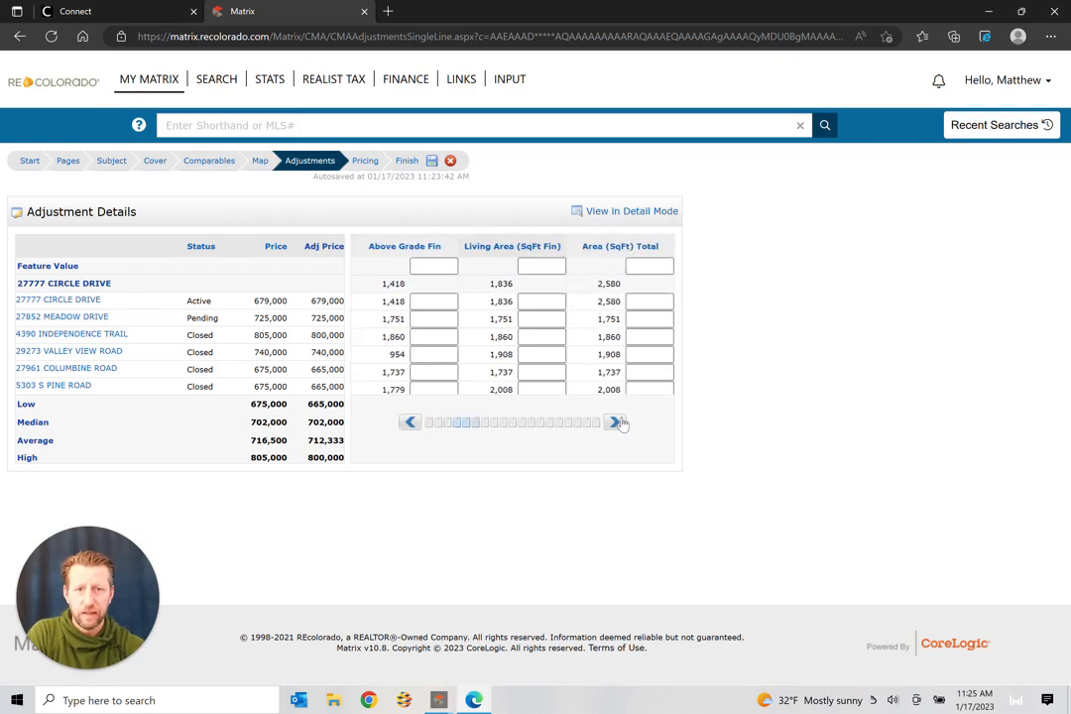
click(616, 422)
click(616, 422)
click(616, 423)
click(616, 422)
click(615, 423)
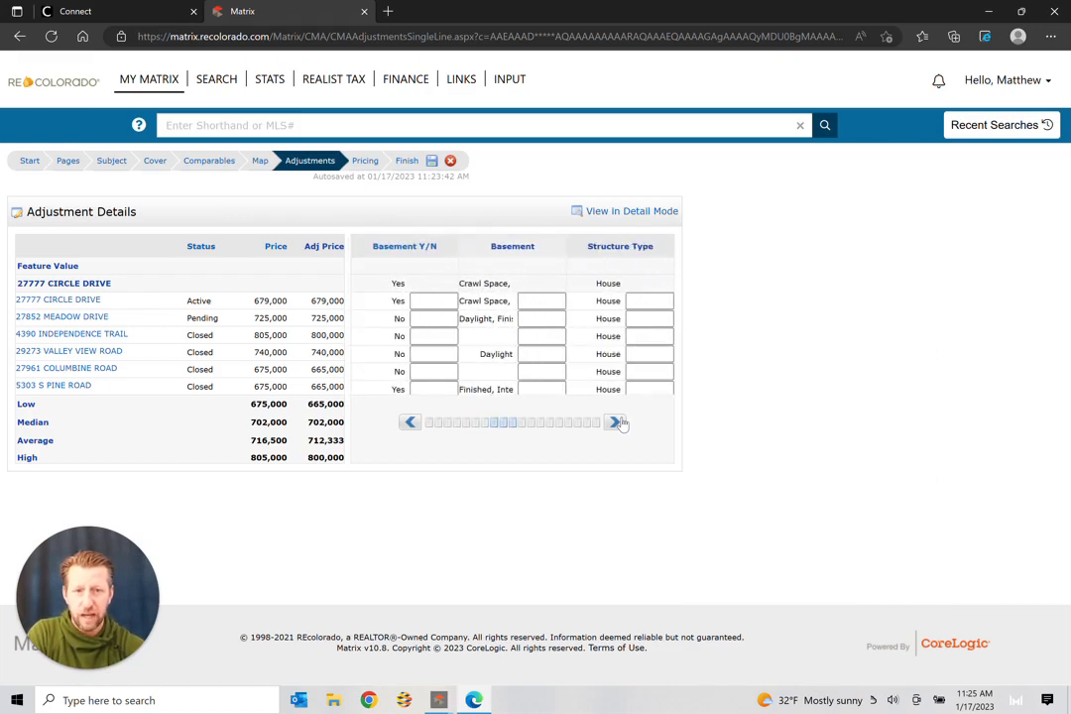
click(615, 422)
click(616, 422)
click(615, 423)
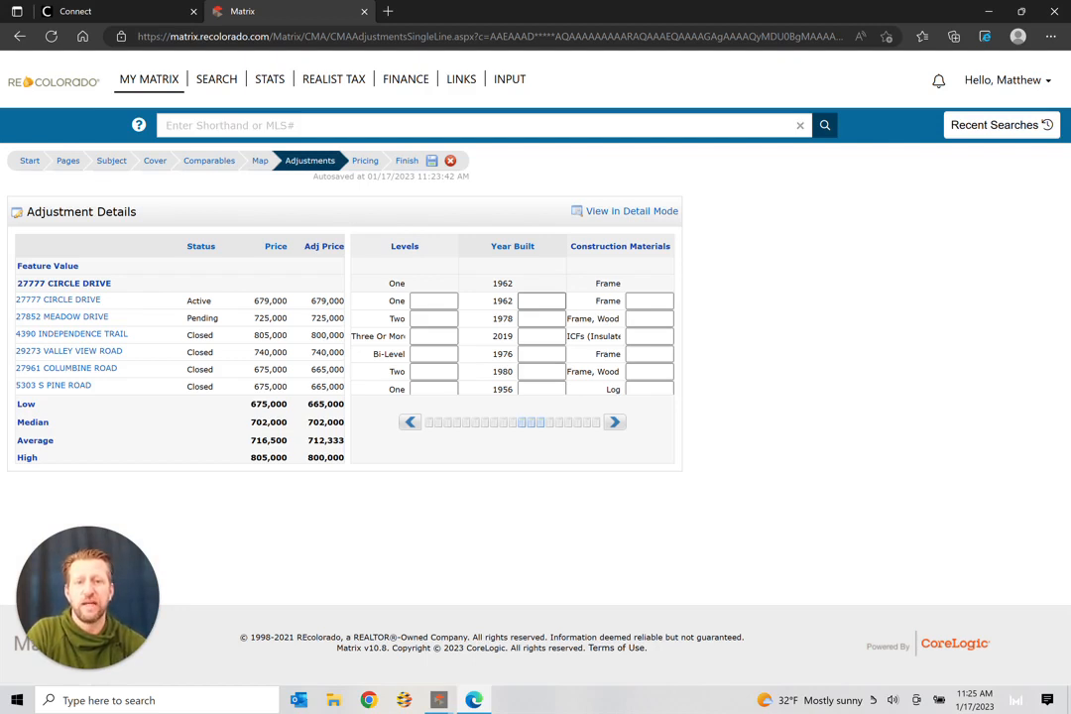
Step: Enter year-built adjustments of −16,000, −57,000 and −14,000 for Meadow Drive, Independence Trail and Valley View Road
click(528, 318)
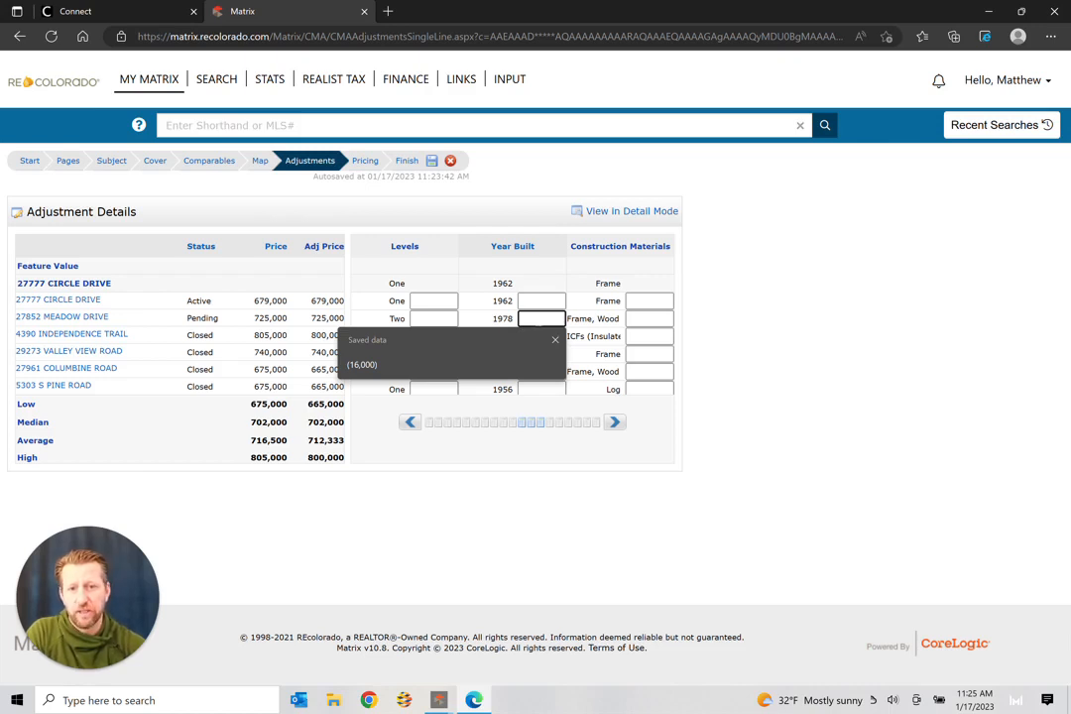
text(-1)
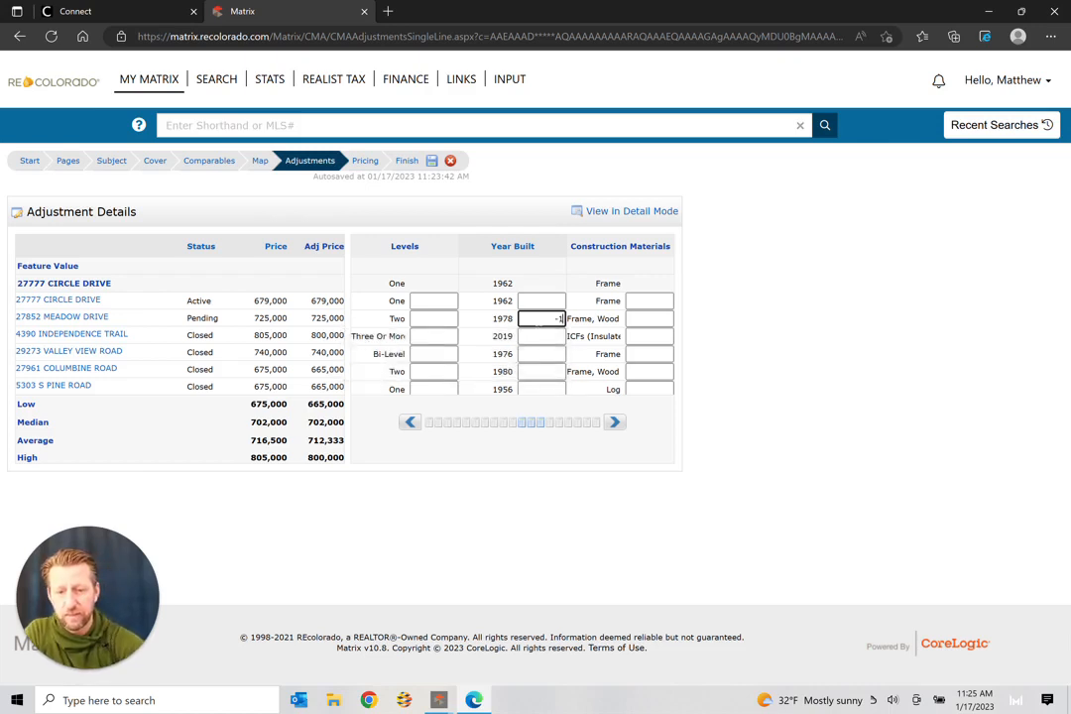
text(6000)
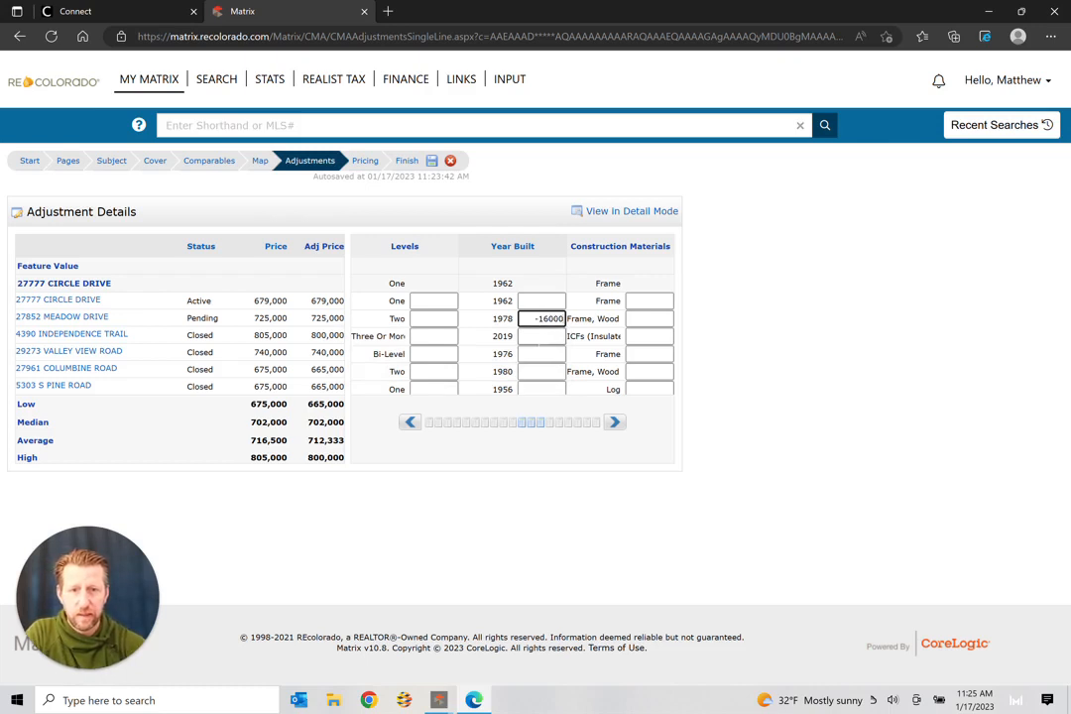
key(Tab)
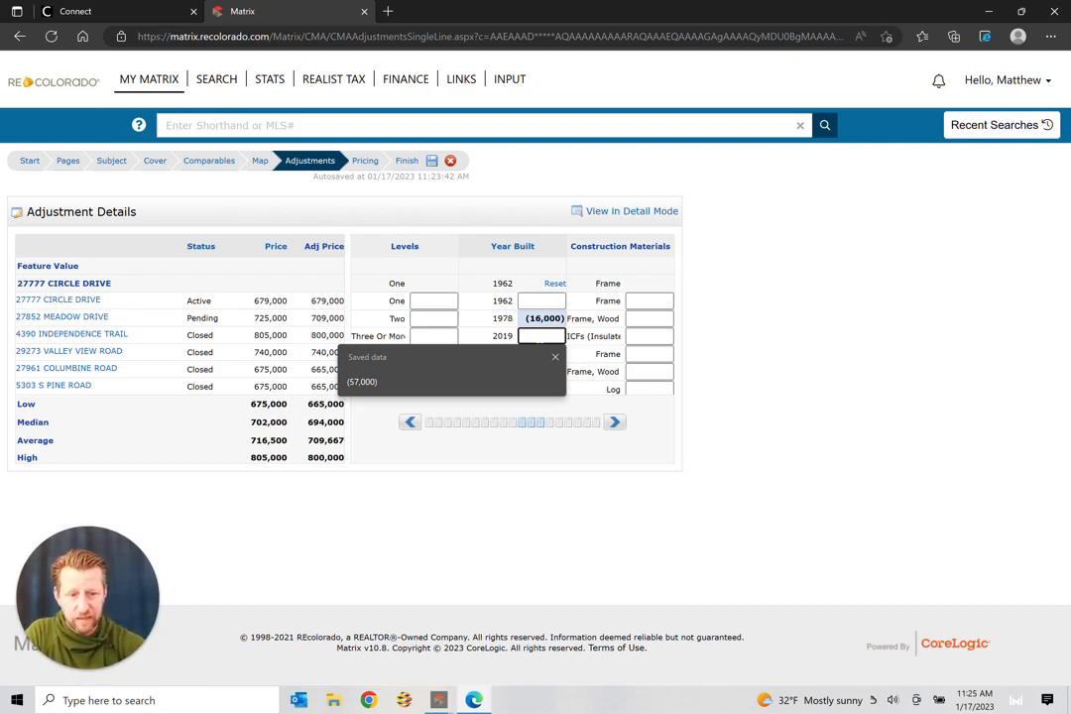
text(-57000)
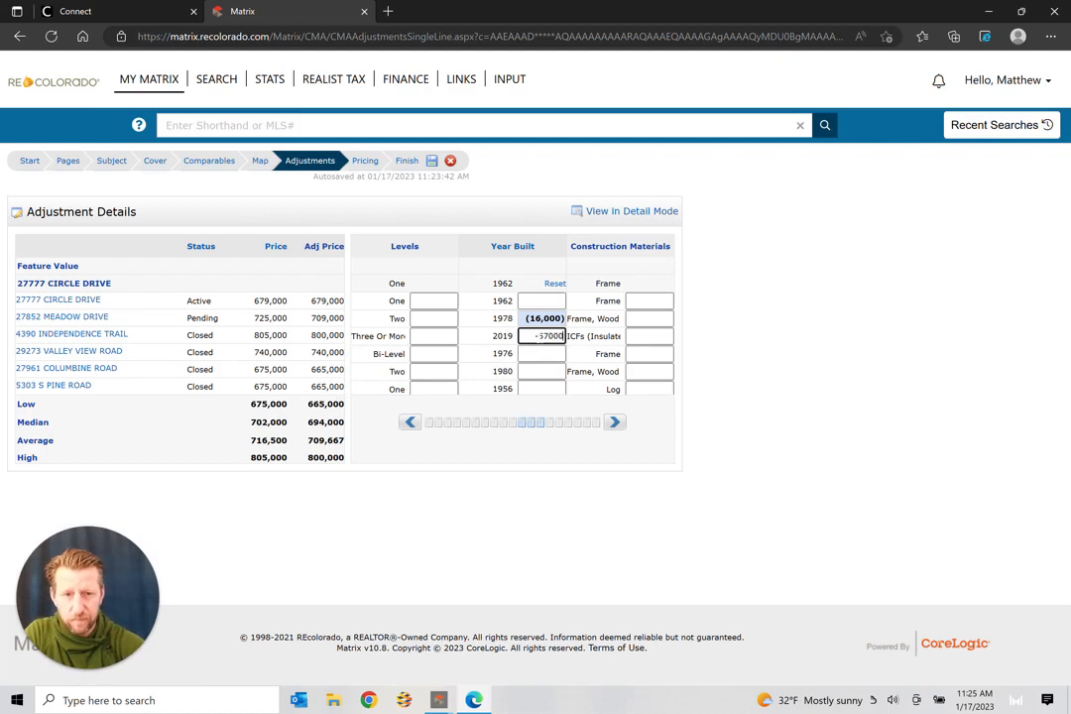
right_click(539, 357)
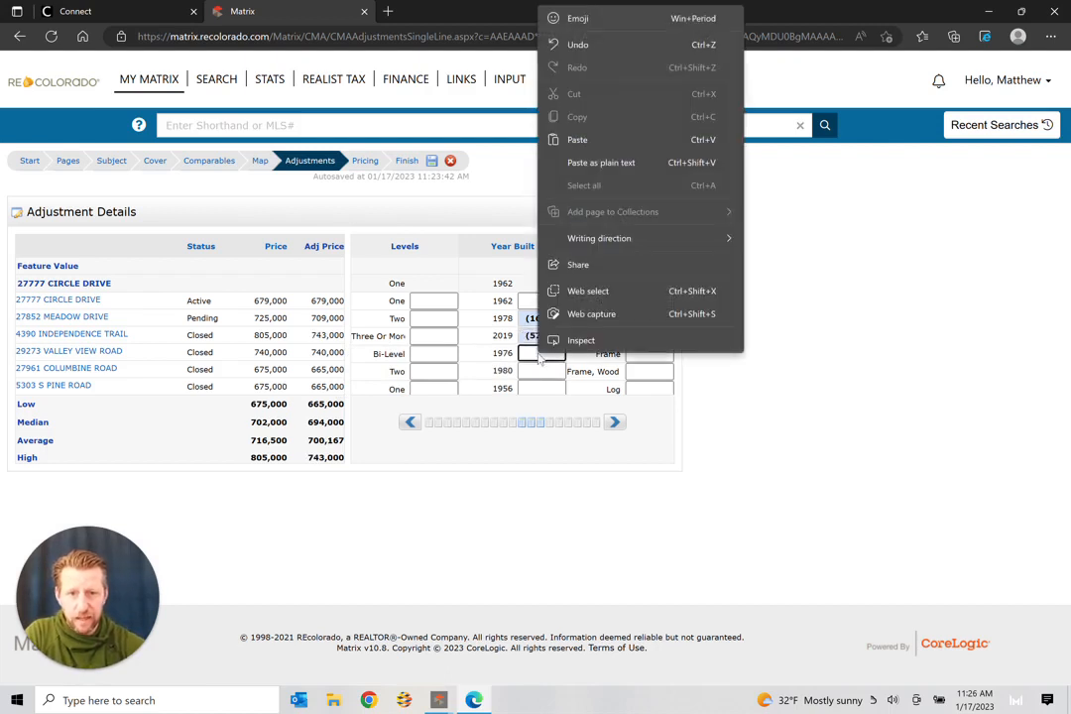
click(540, 356)
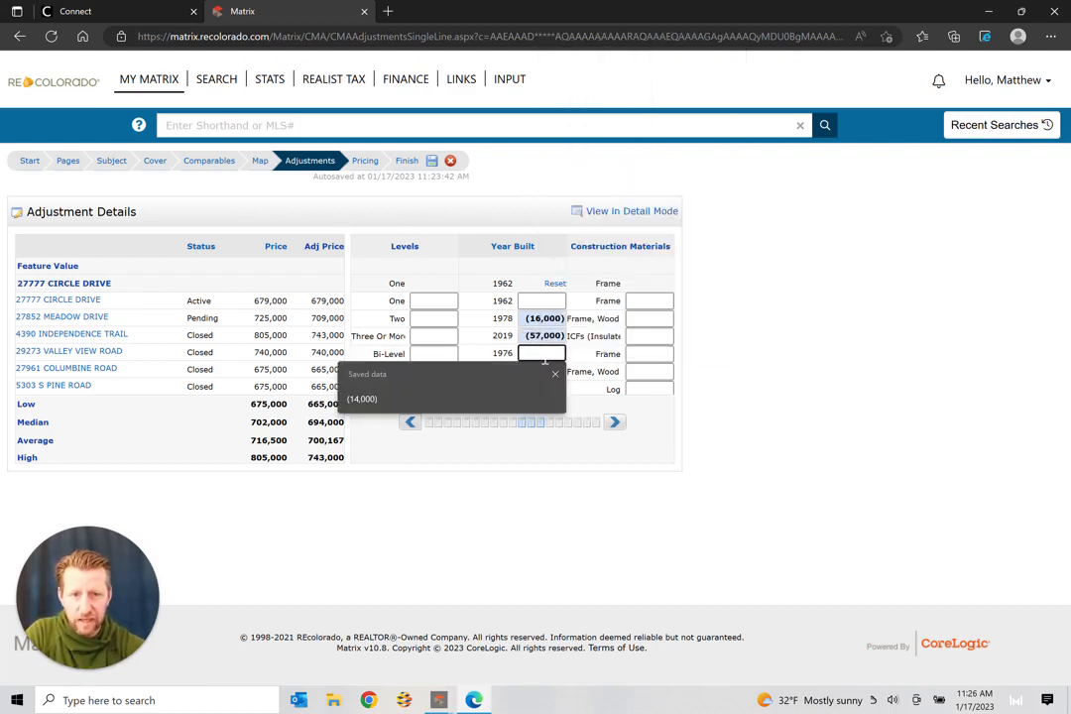
text(-14)
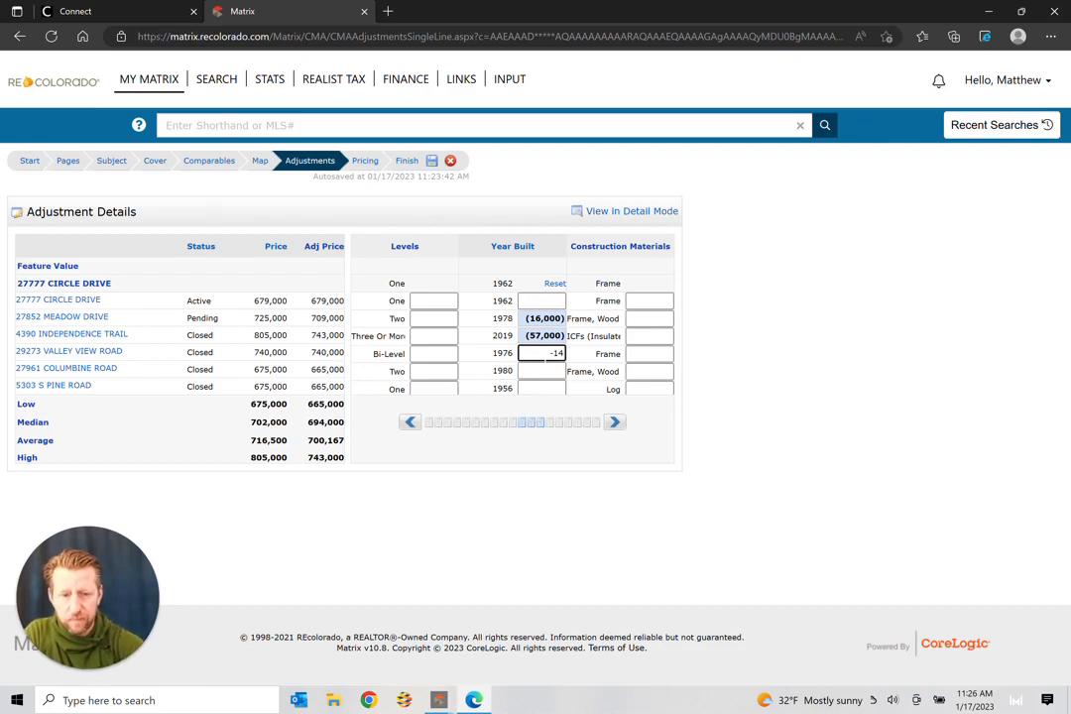
text(000)
Step: Enter year-built adjustments of −18,000 for Columbine Road and +6,000 for S Pine Road
click(544, 372)
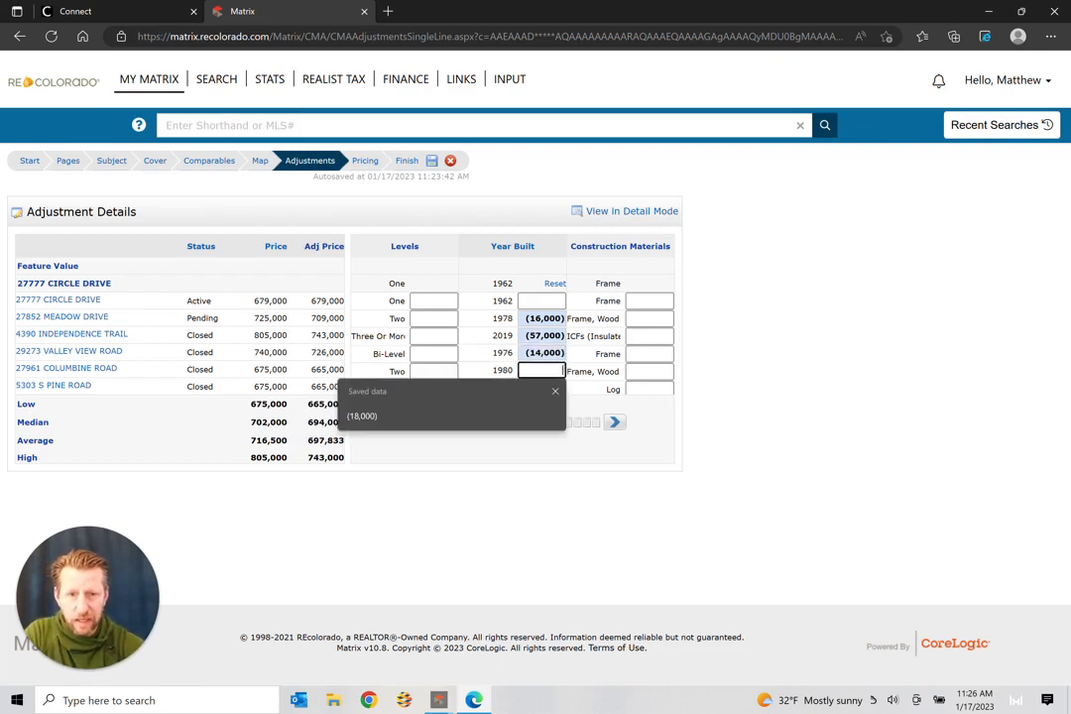
text(-1)
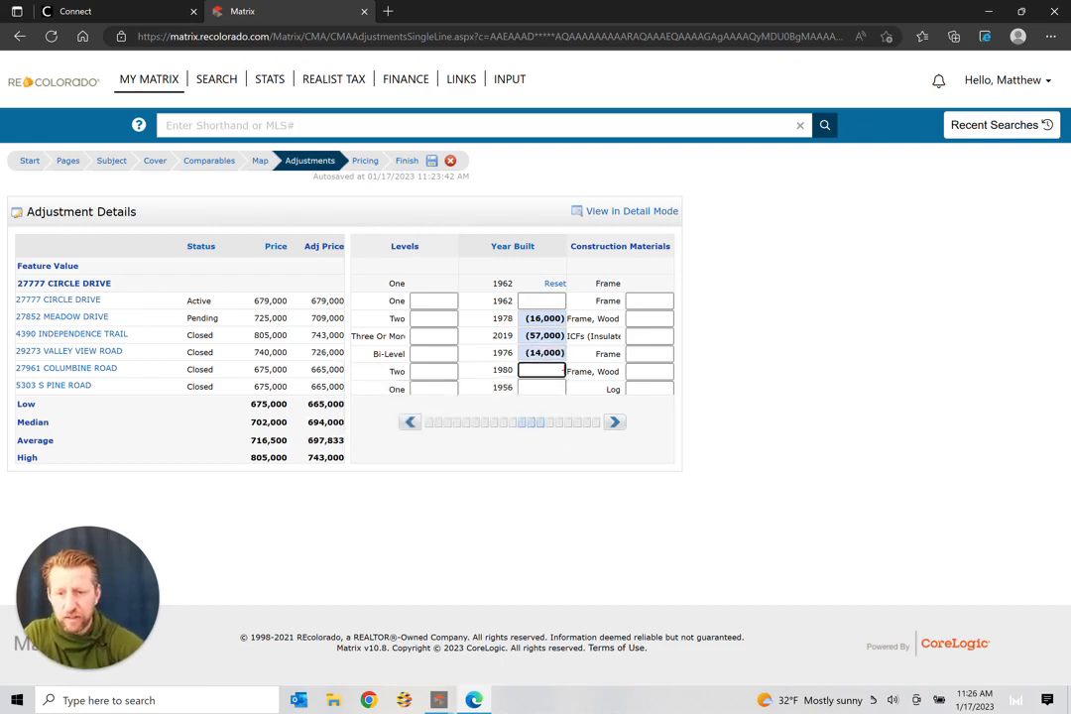
text(8000)
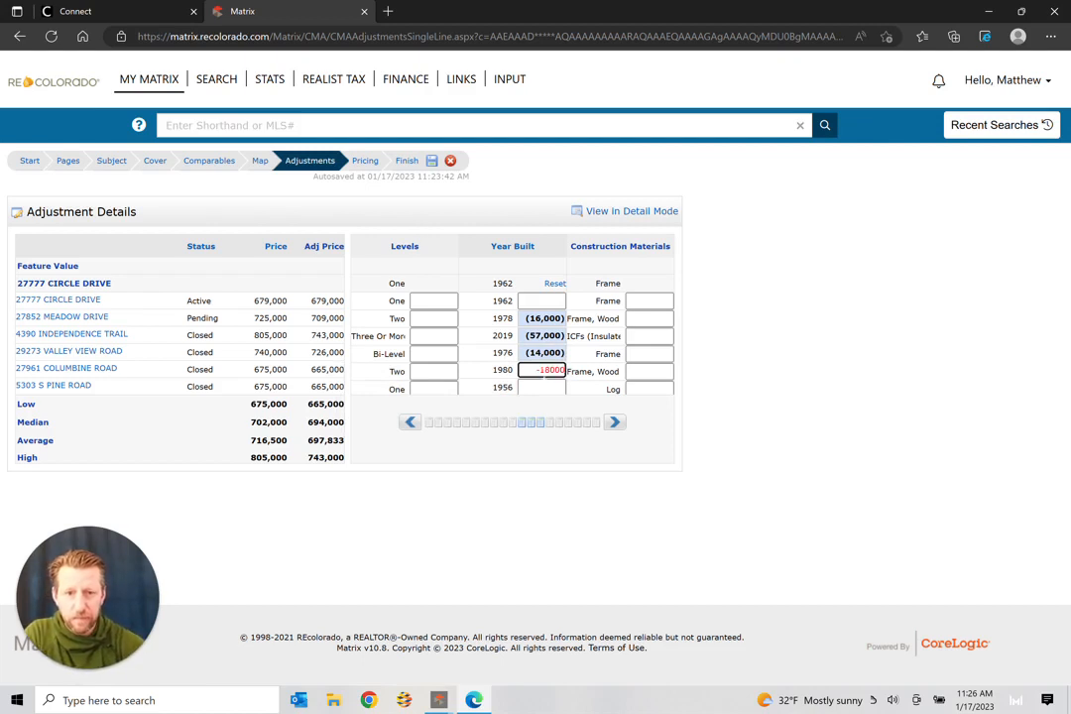
key(Return)
click(543, 388)
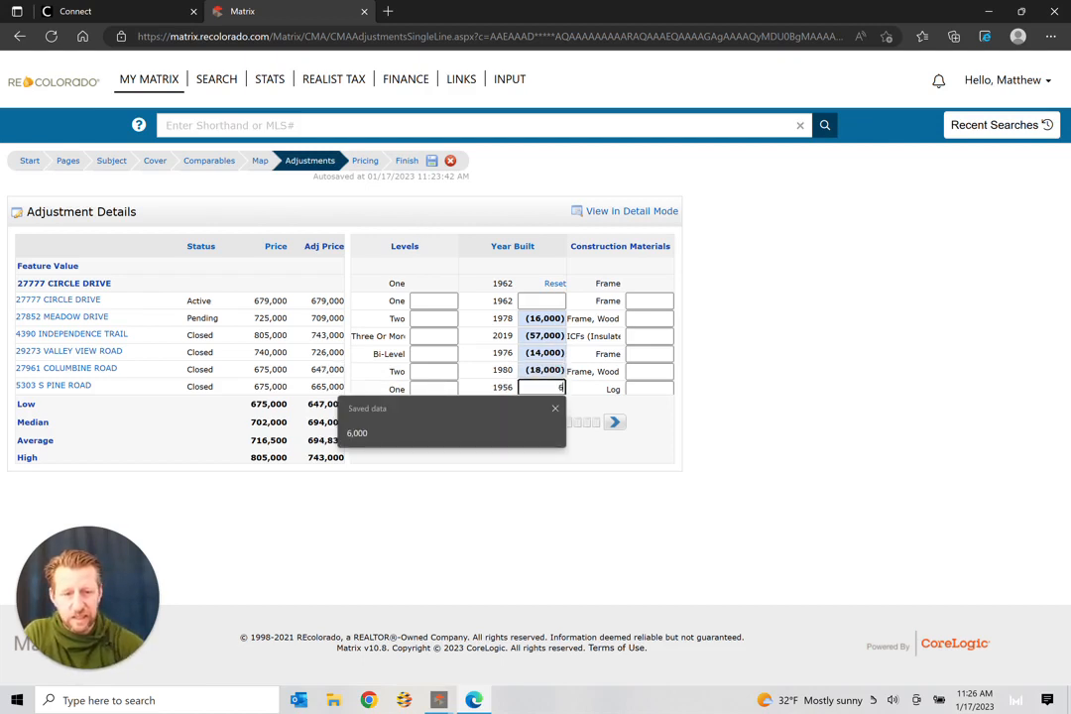
text(5000)
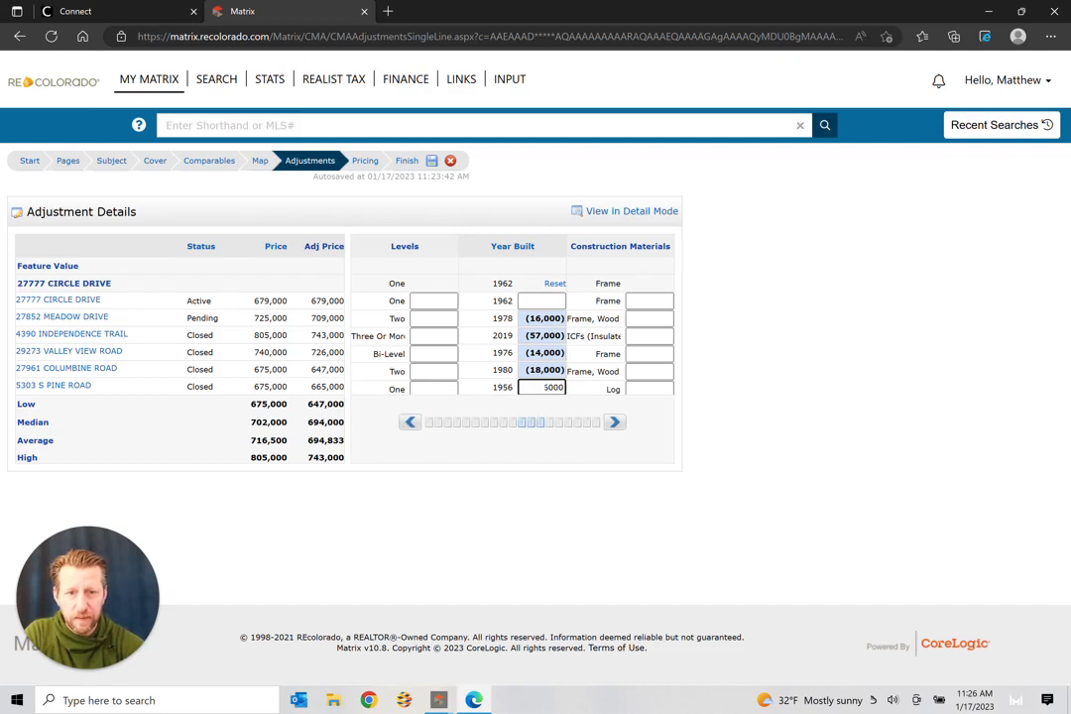
key(Return)
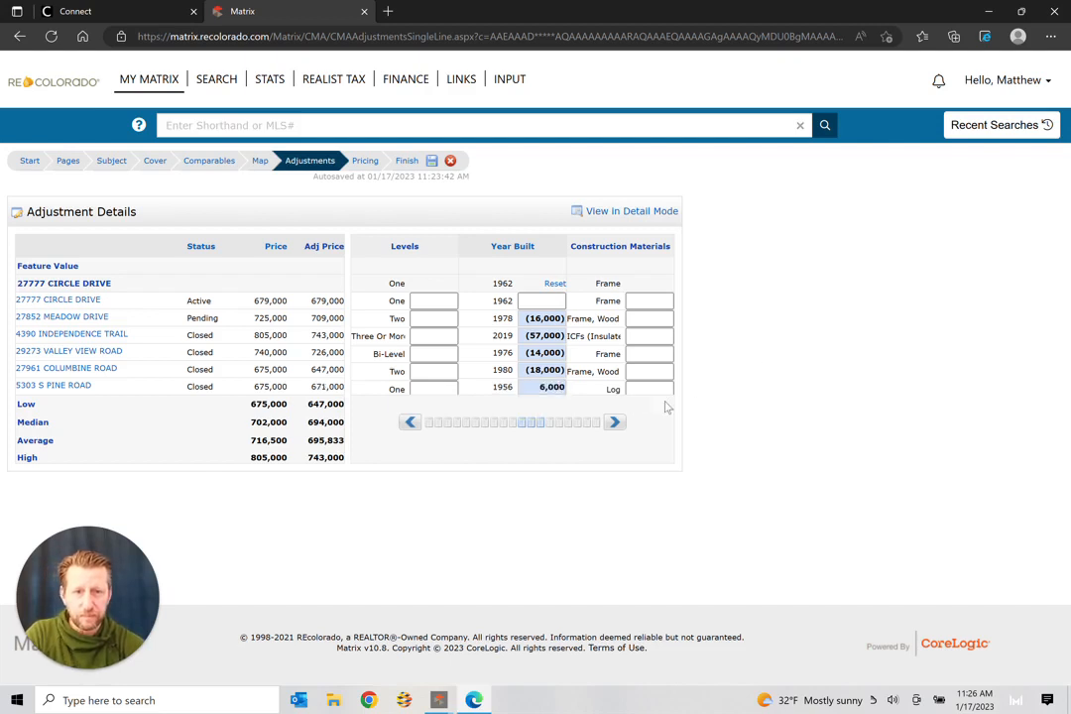
click(614, 422)
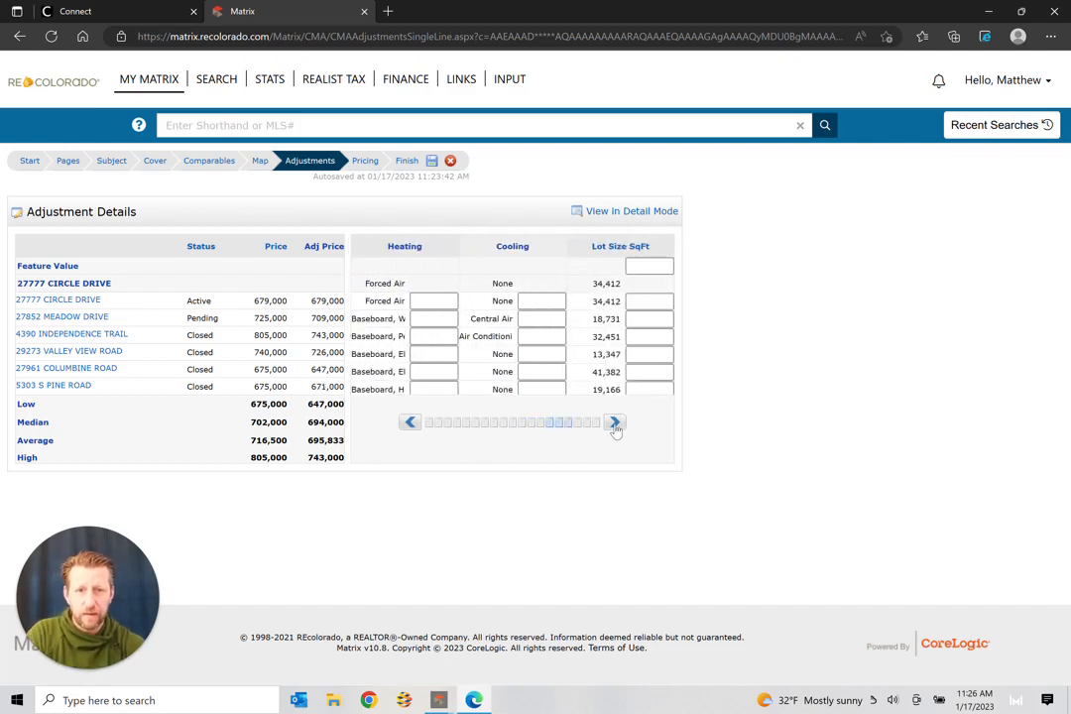
Step: Enter a -15000 Water Source adjustment for Meadow Drive, Independence Trail, Valley View and Columbine
click(614, 423)
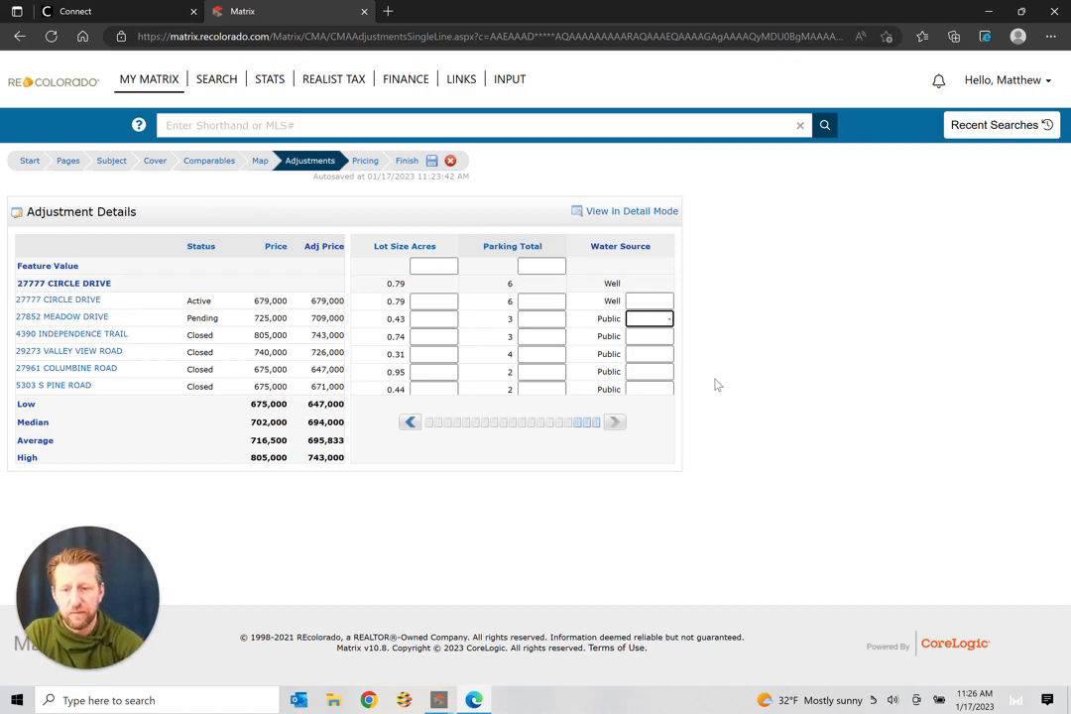
text(15000)
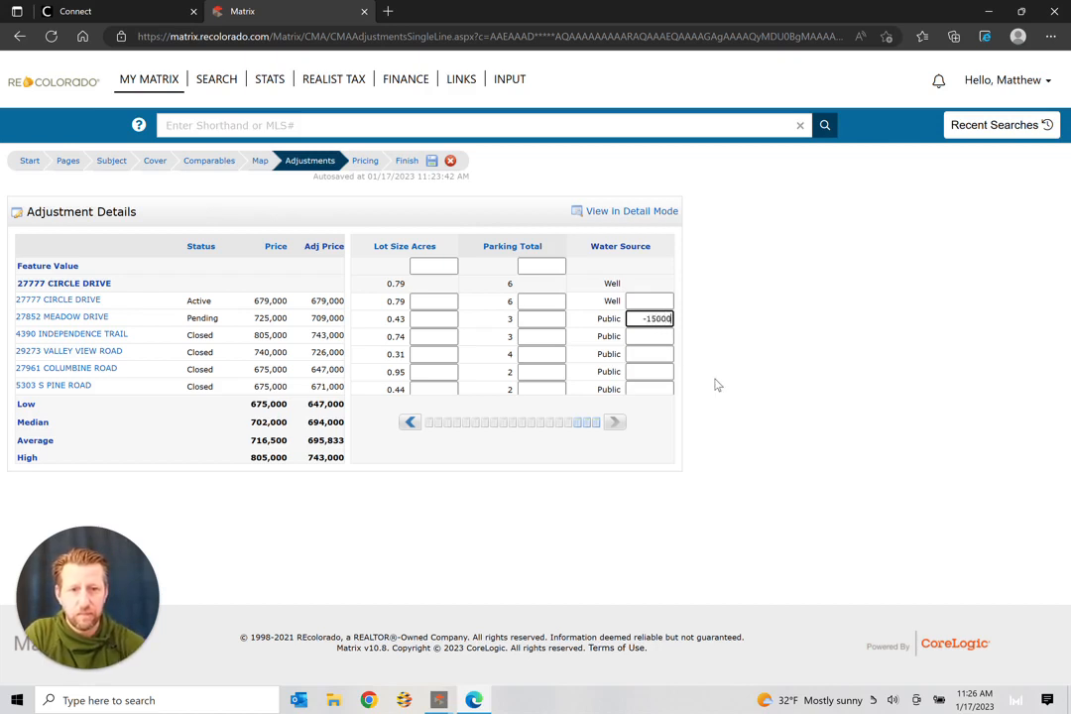
key(Tab)
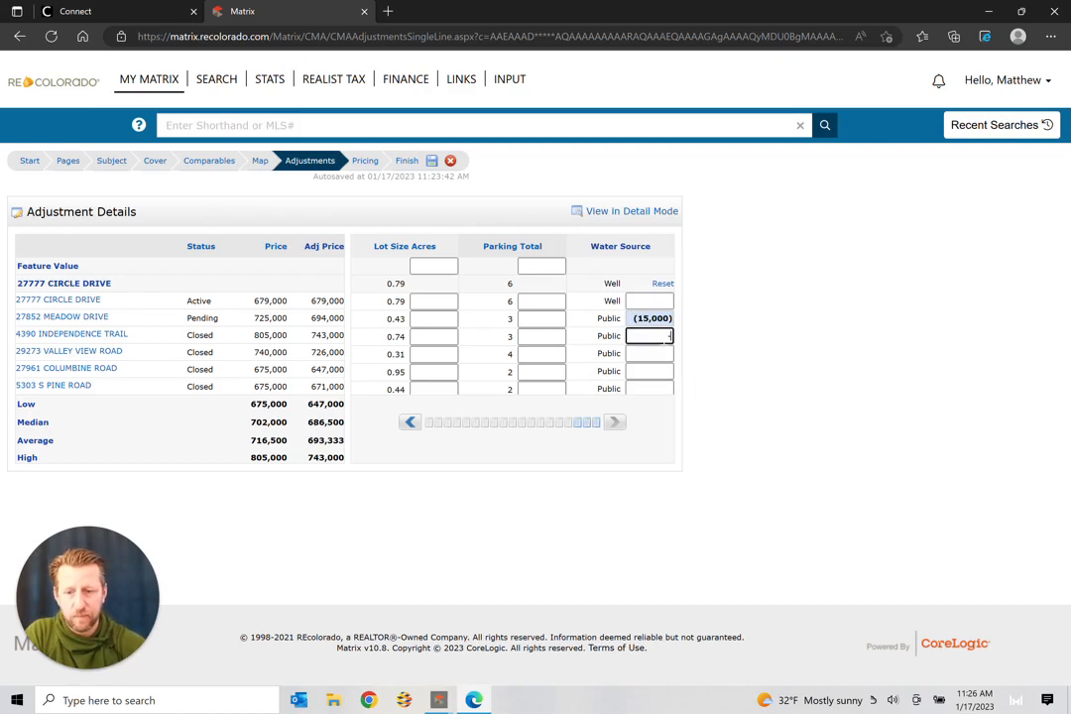
text(-15000)
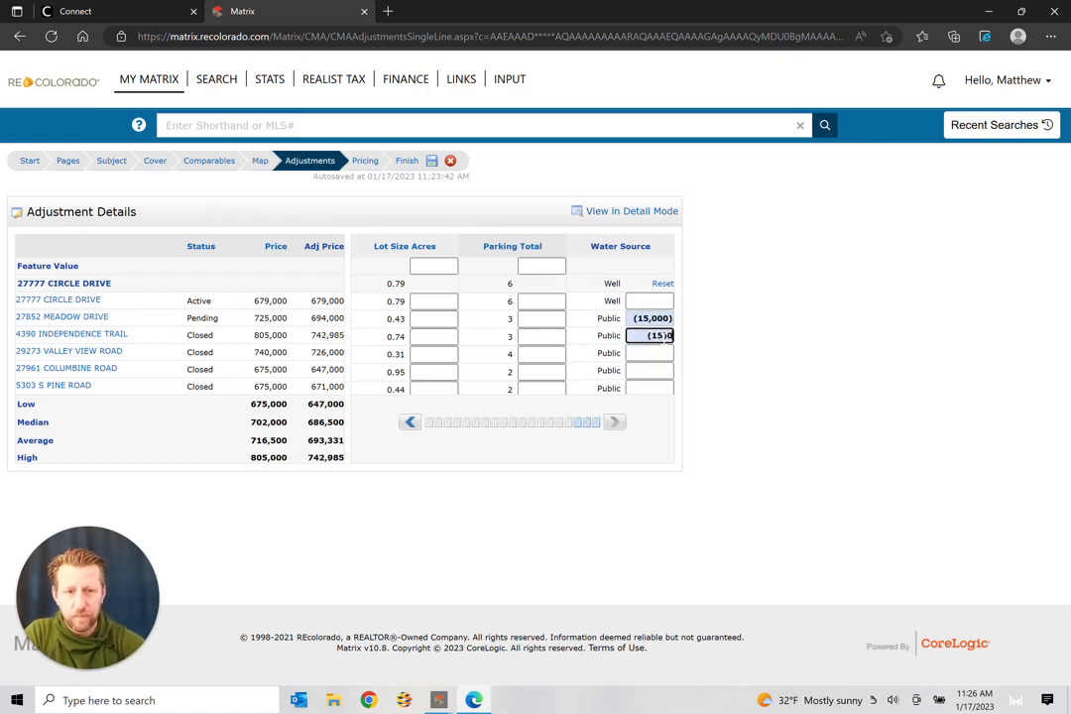
key(Tab)
right_click(663, 358)
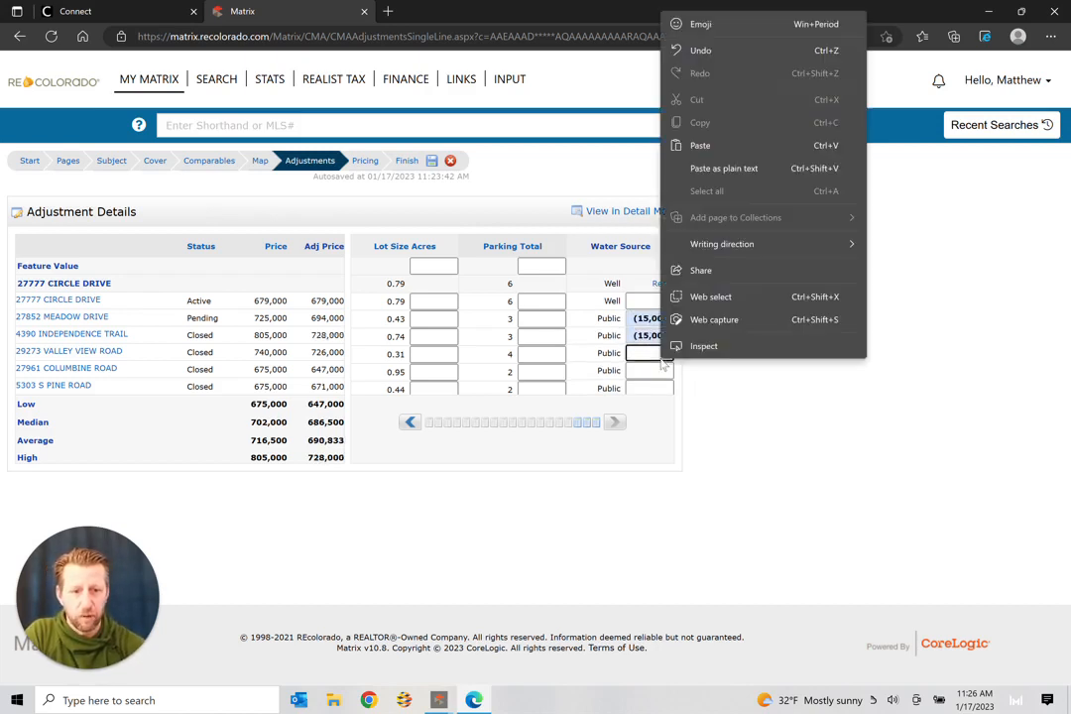
click(658, 353)
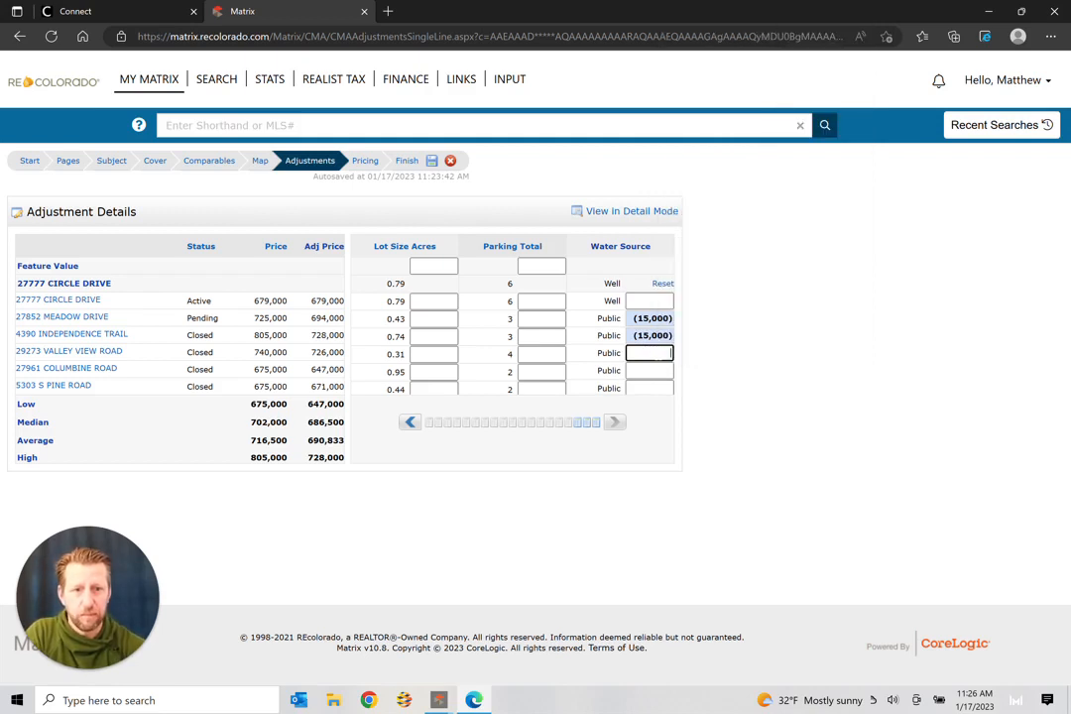
text(-15000)
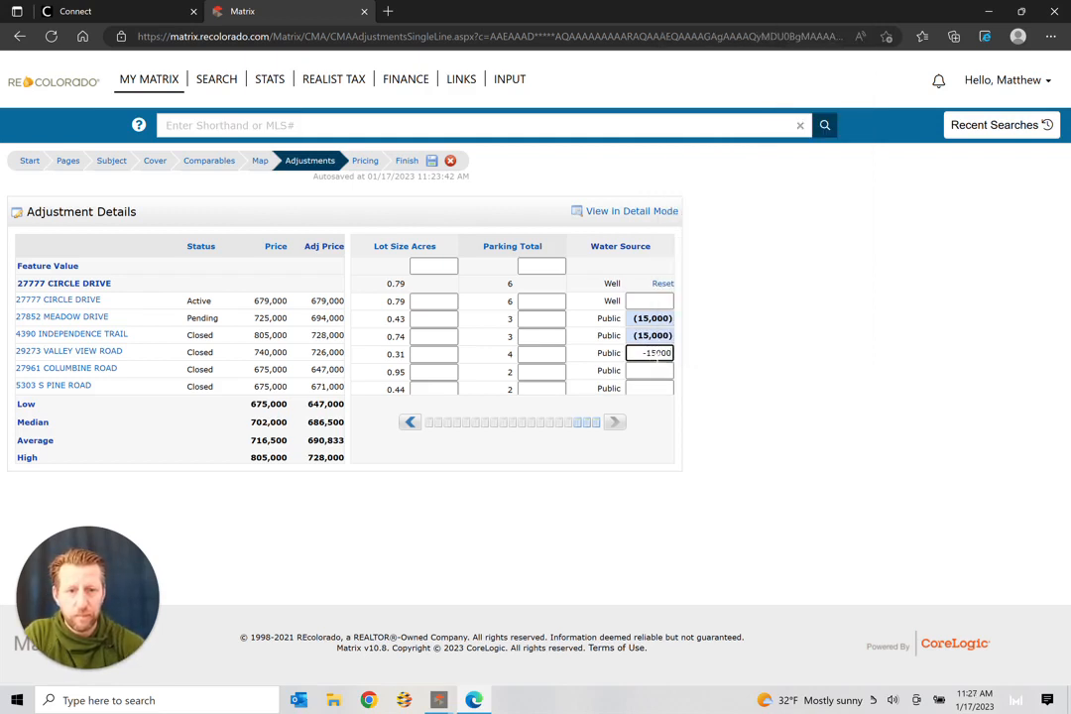
key(Tab)
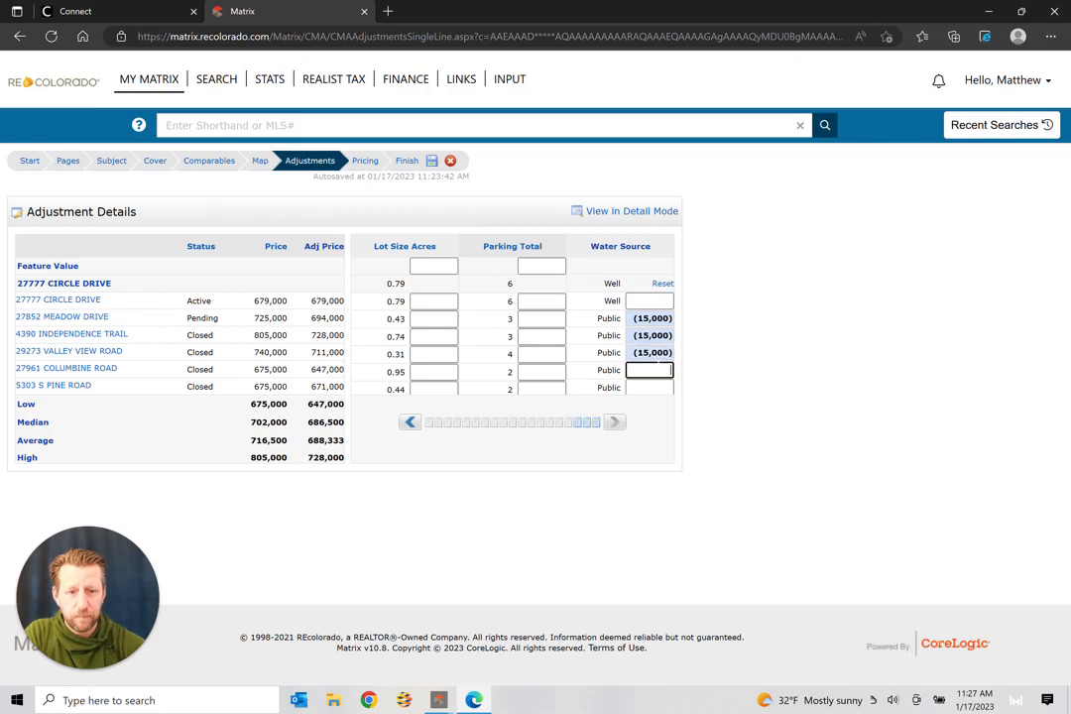
text(-15000)
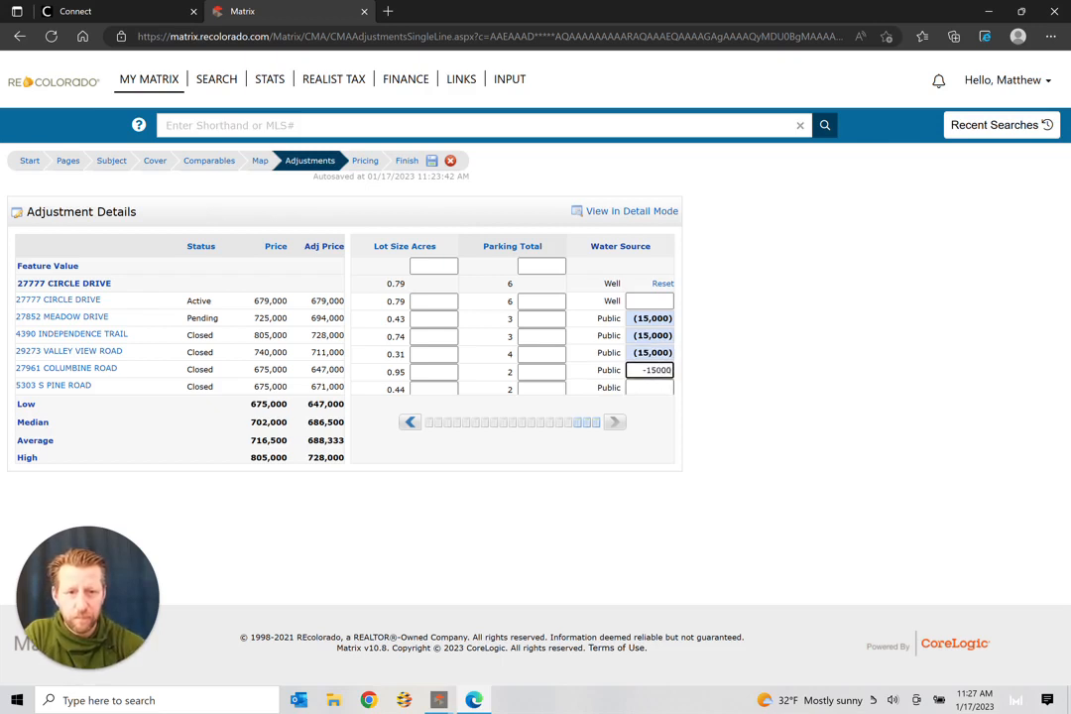
key(Tab)
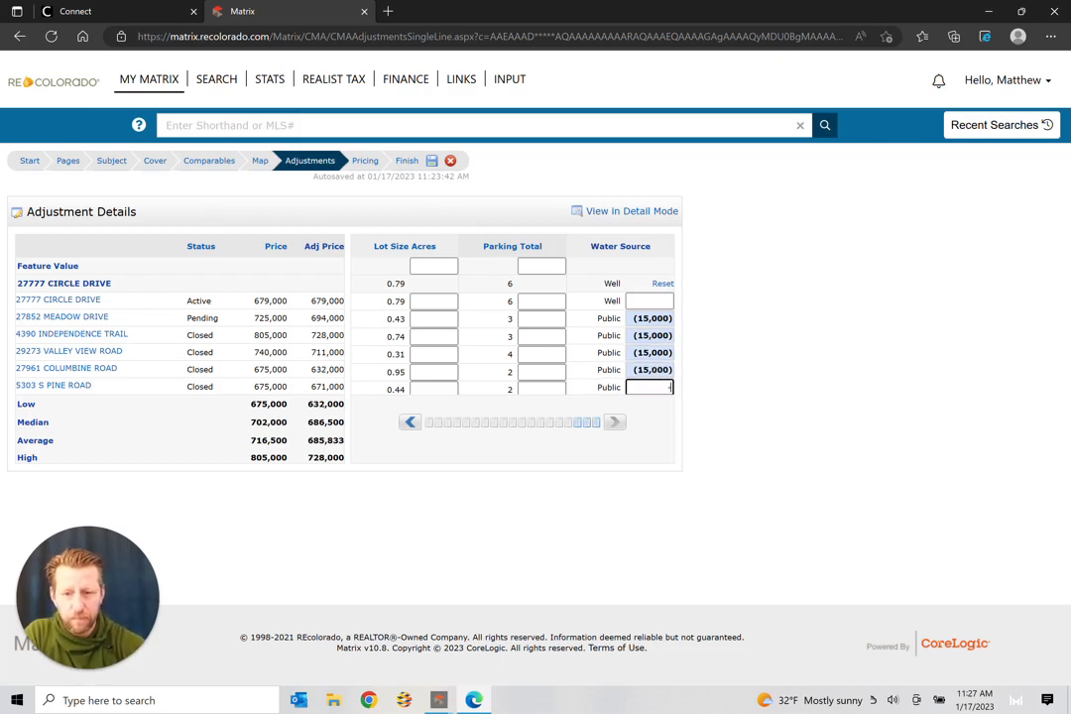
text(-15000)
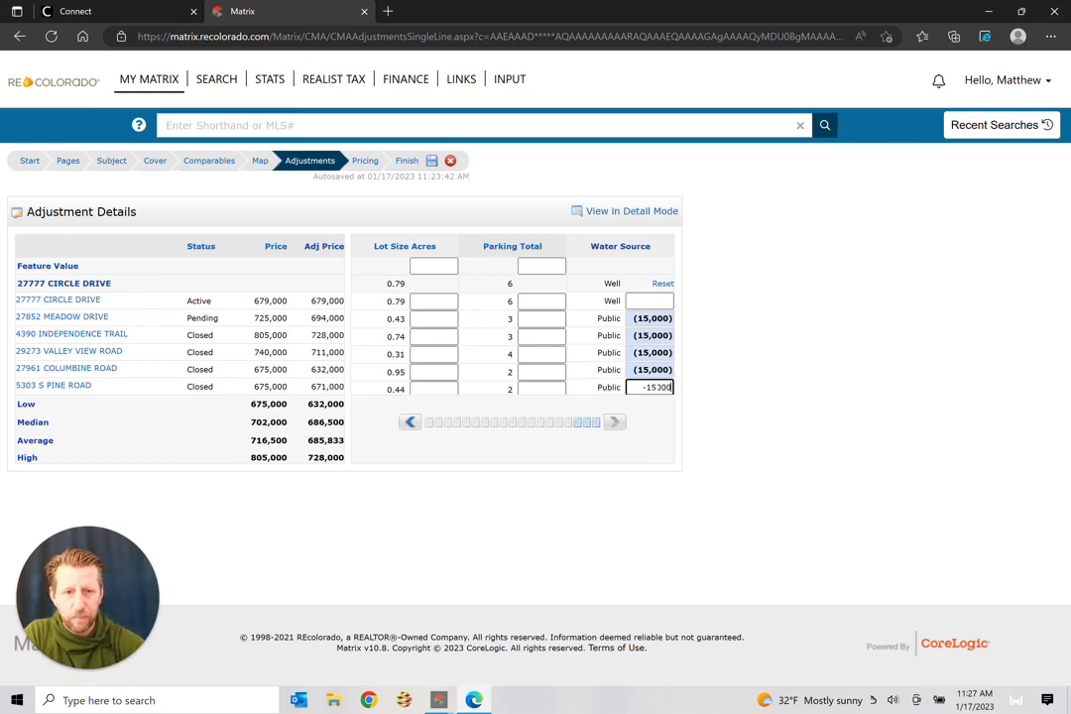
Step: Page back to Heating and enter 5,000 heating adjustments for Valley View and Columbine
click(408, 423)
click(408, 423)
click(409, 424)
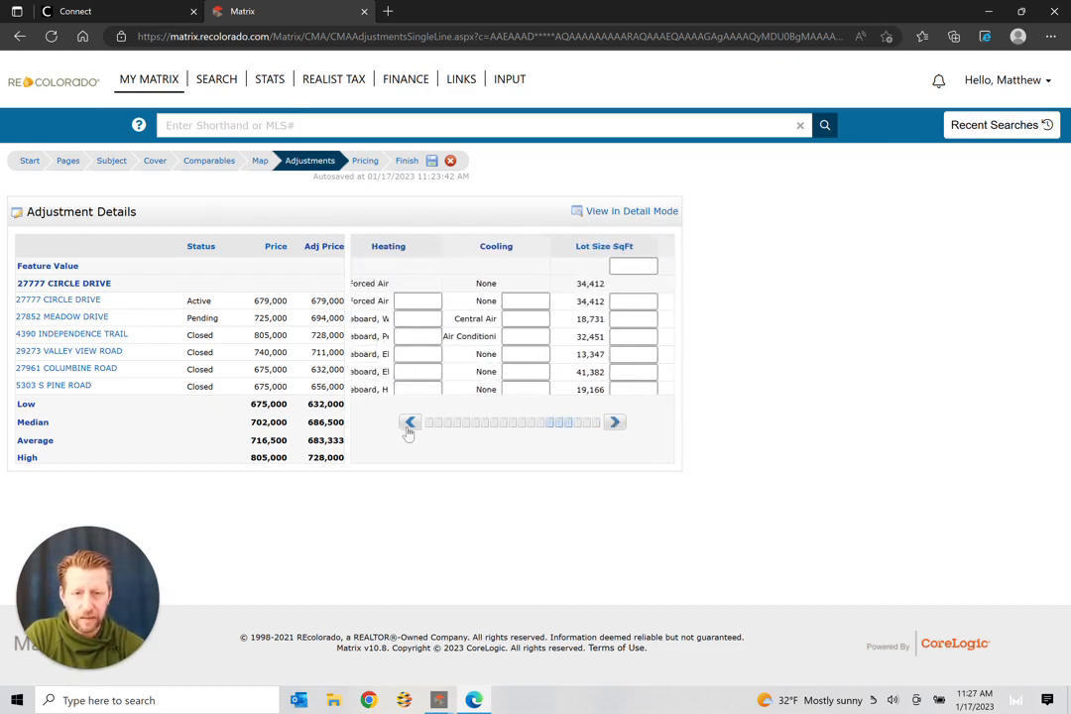
click(409, 423)
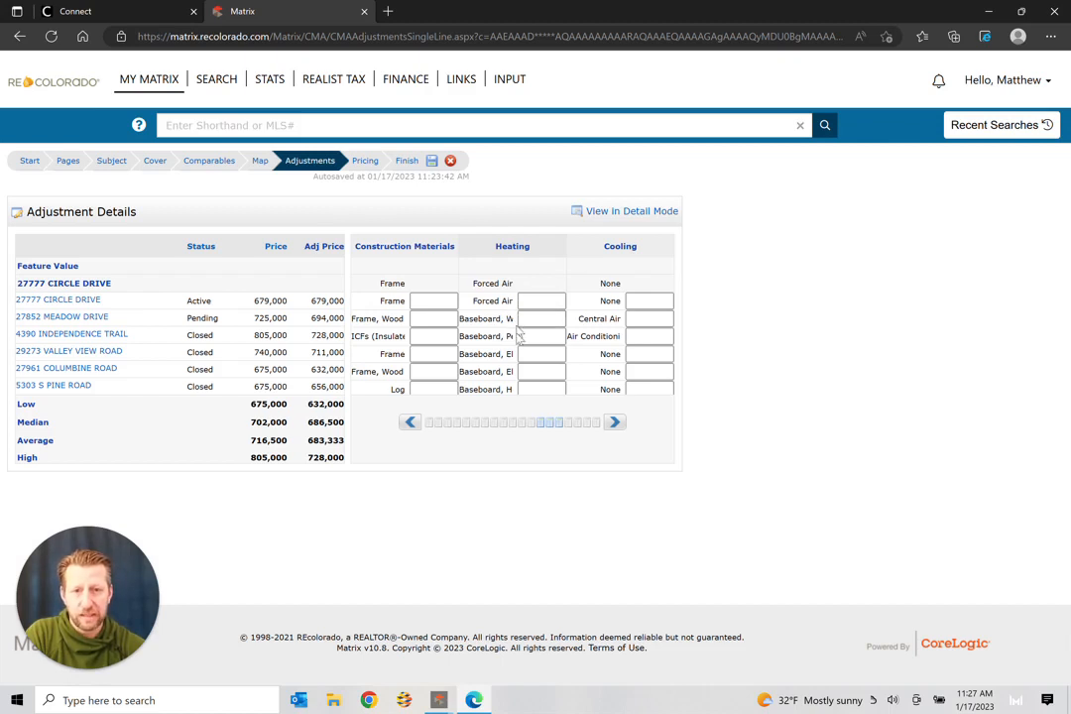
click(542, 354)
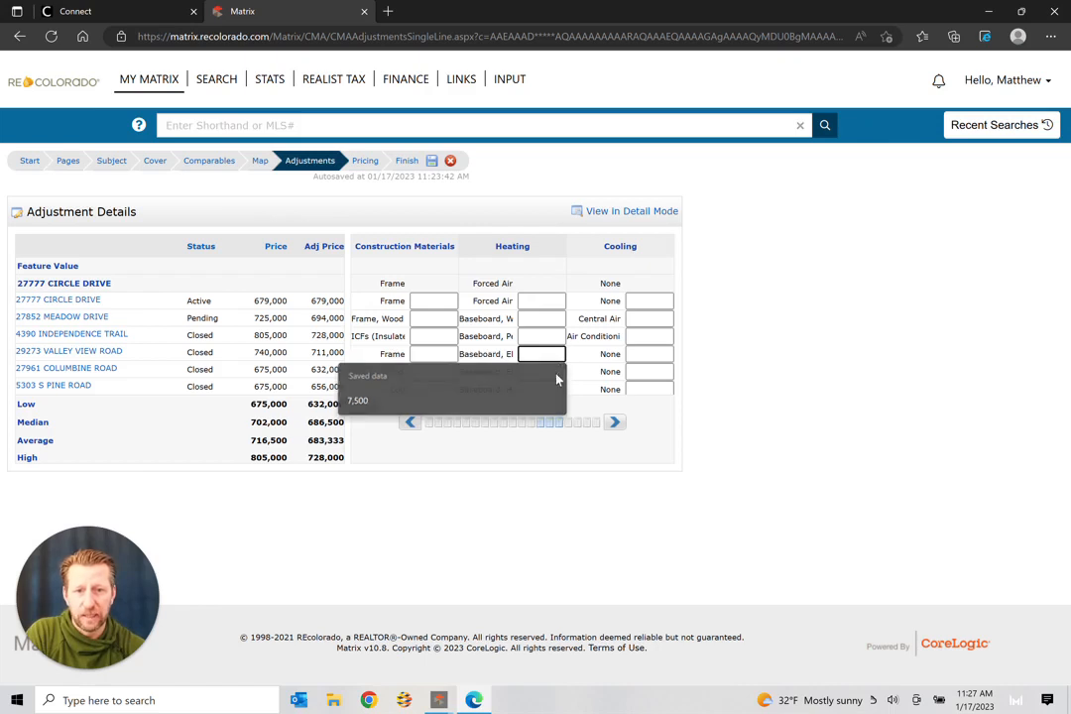
click(555, 376)
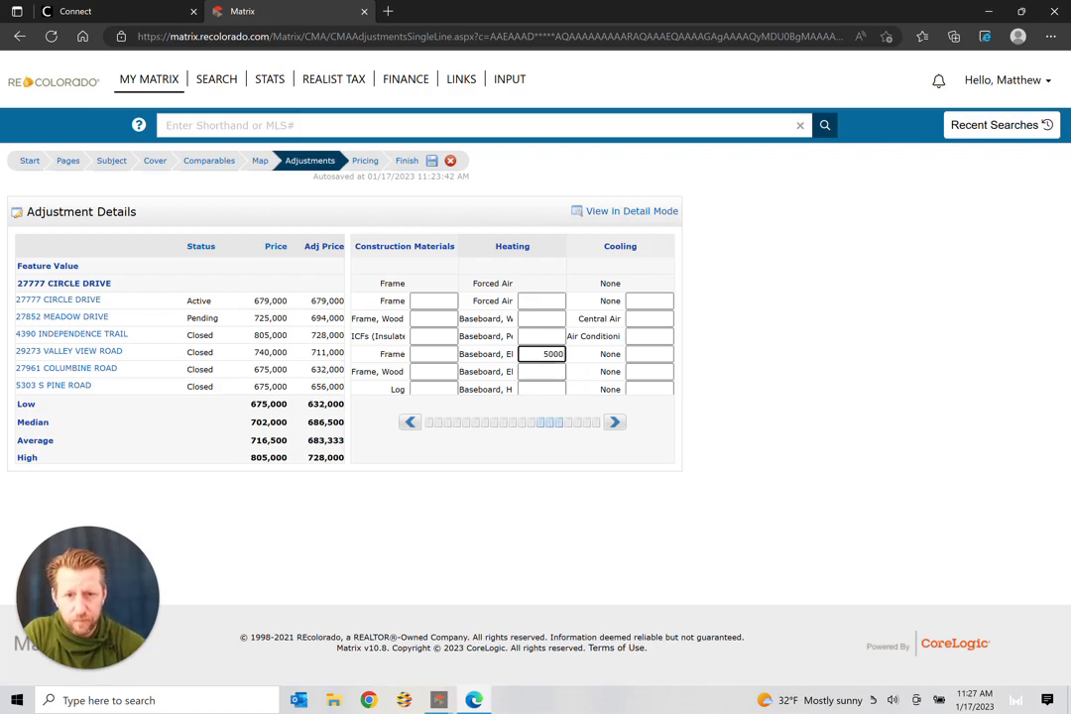
click(562, 371)
text(5)
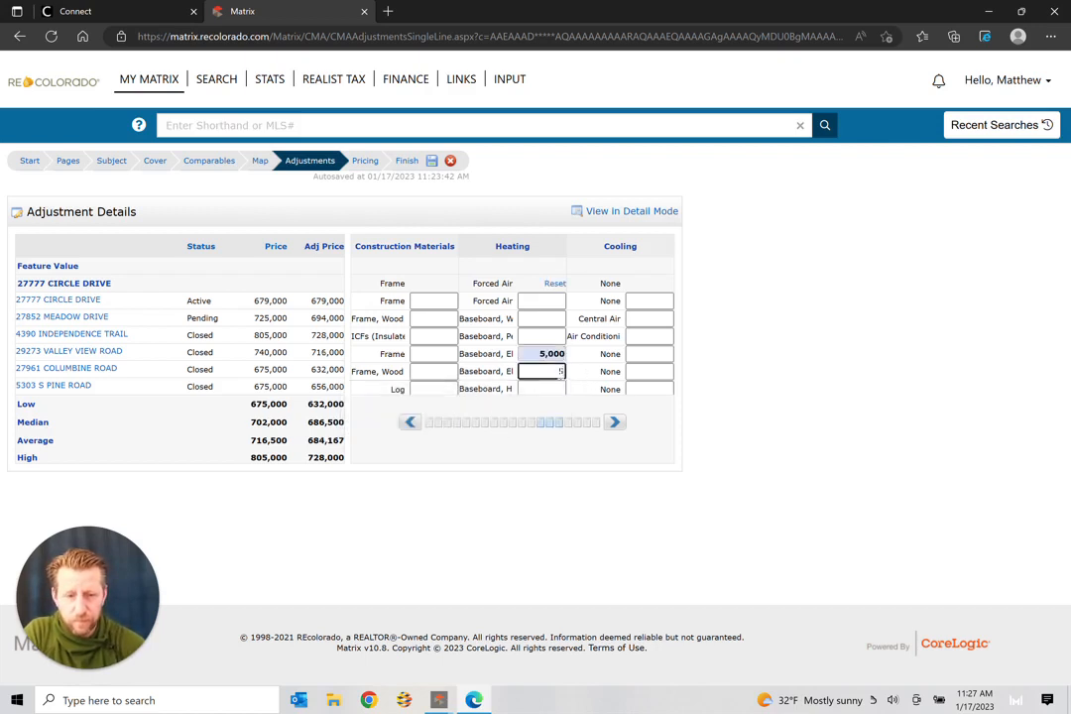
text(,000)
click(576, 375)
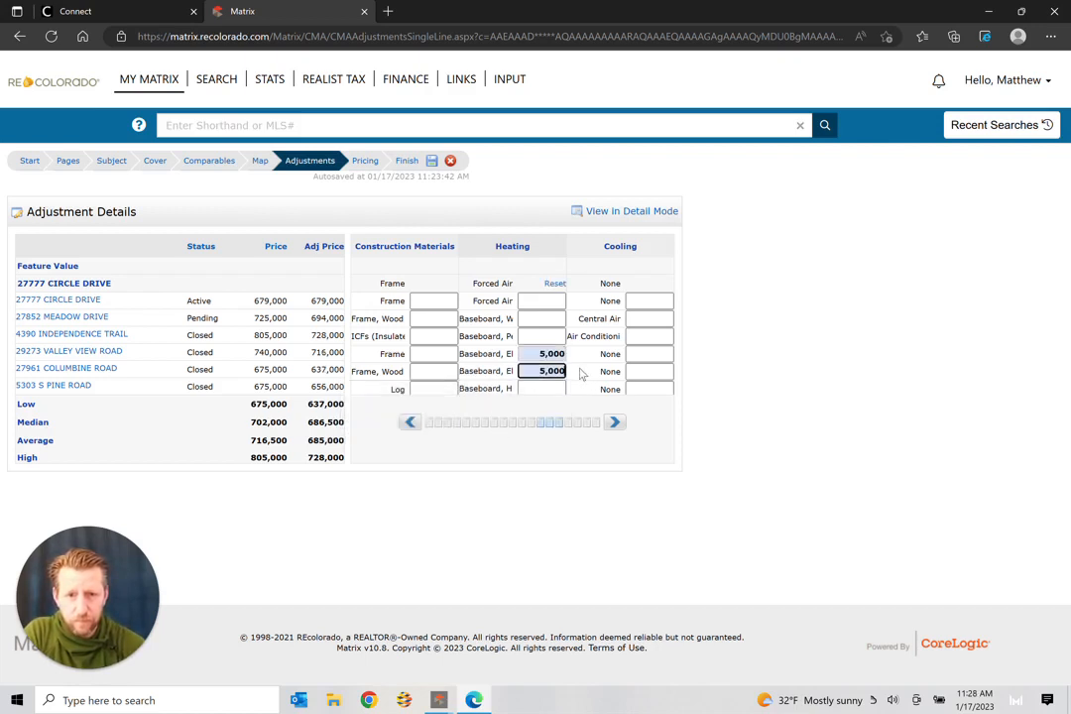
Step: Correct the Valley View and Columbine heating values so both read 5,000
key(Up)
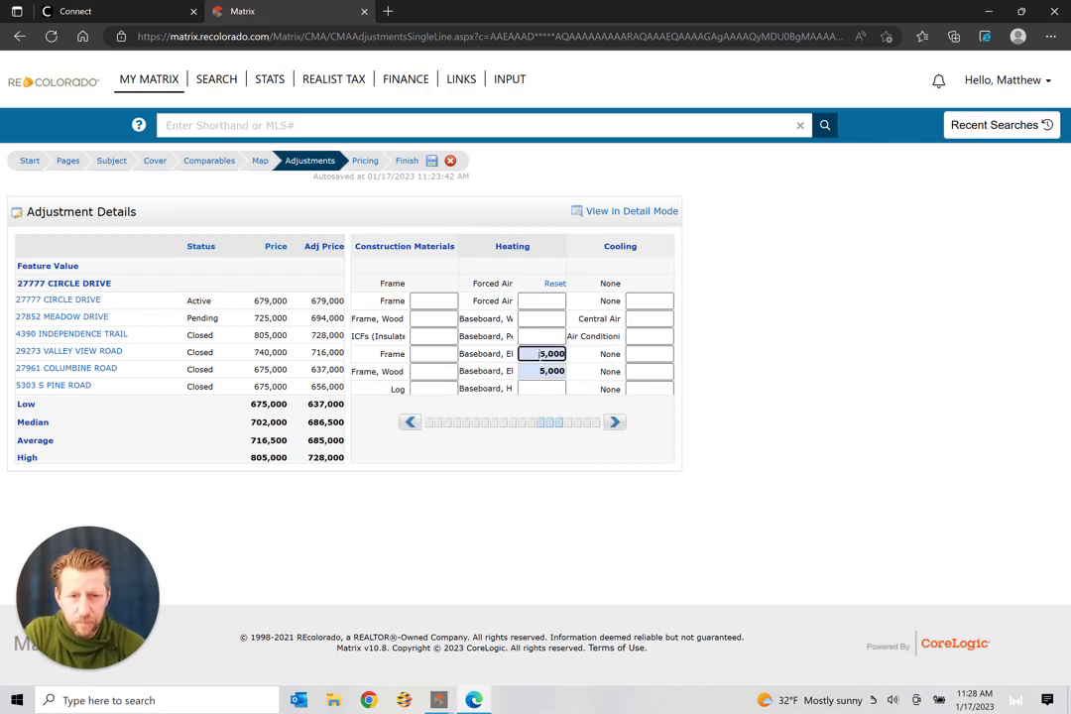
click(583, 368)
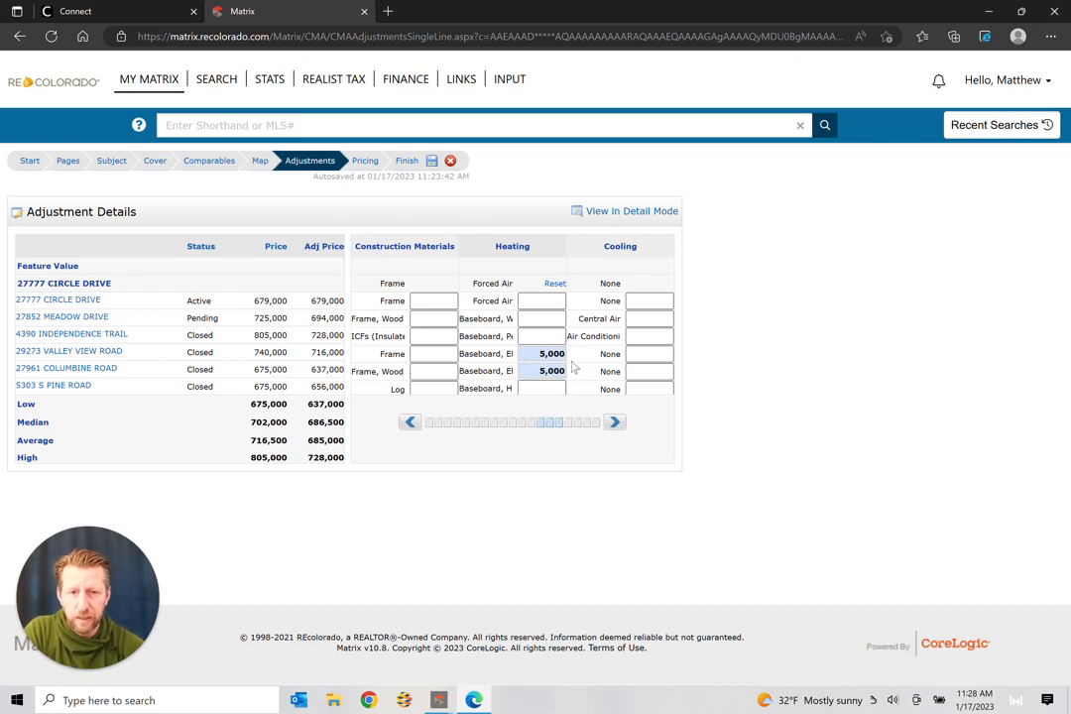
click(543, 353)
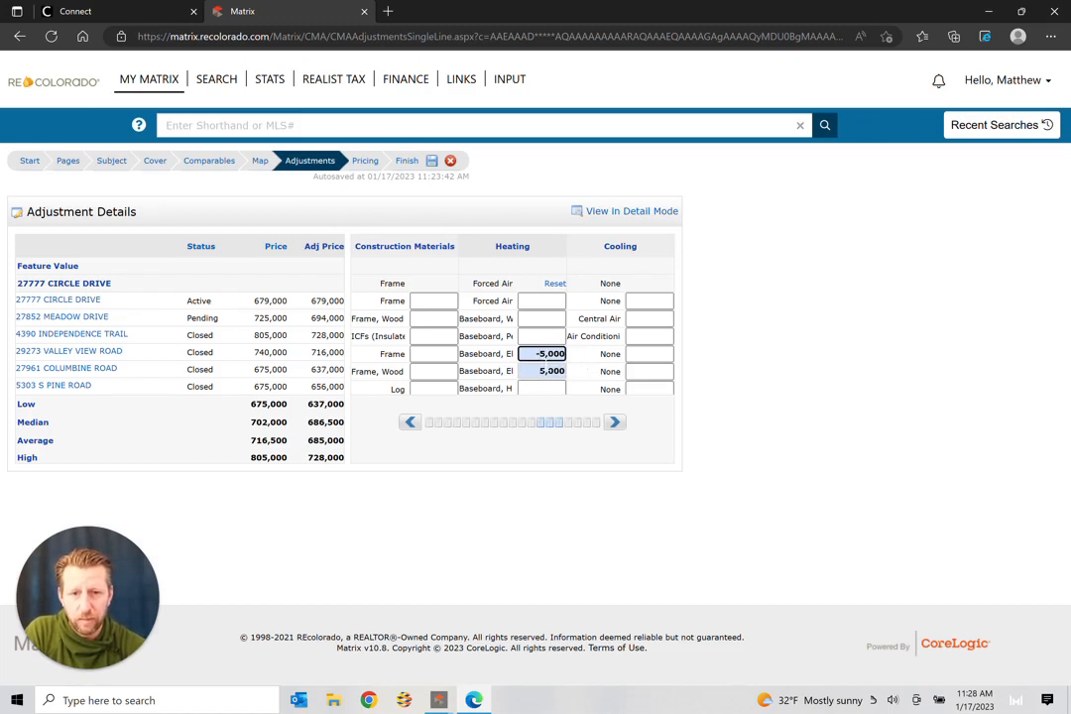
key(Tab)
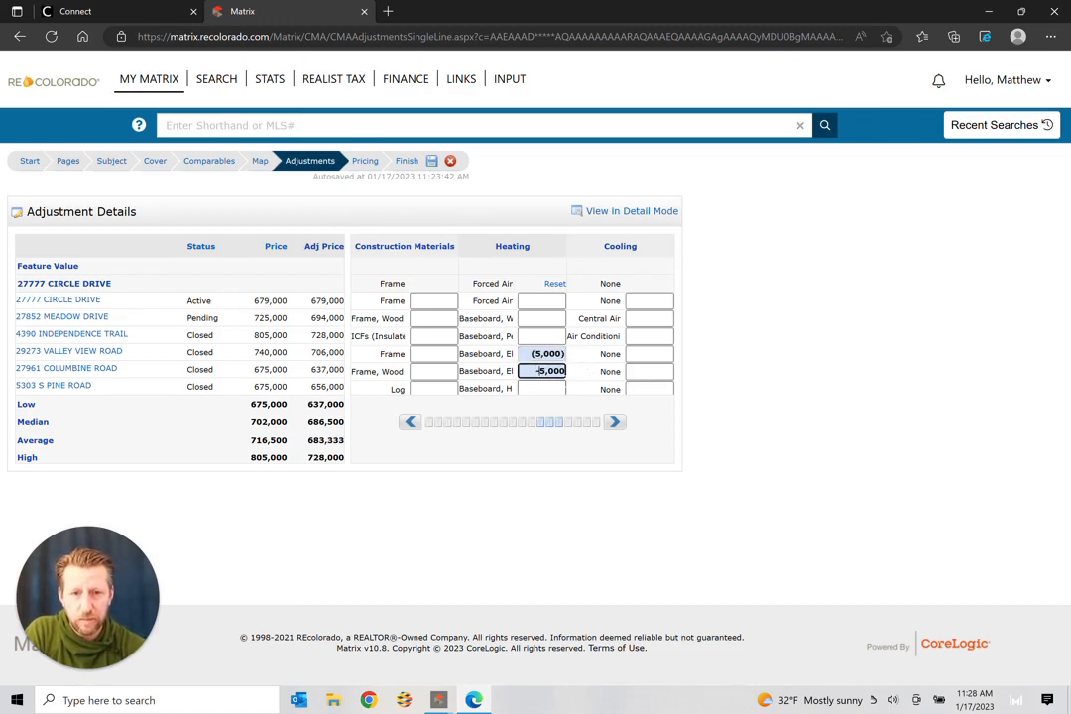
click(588, 375)
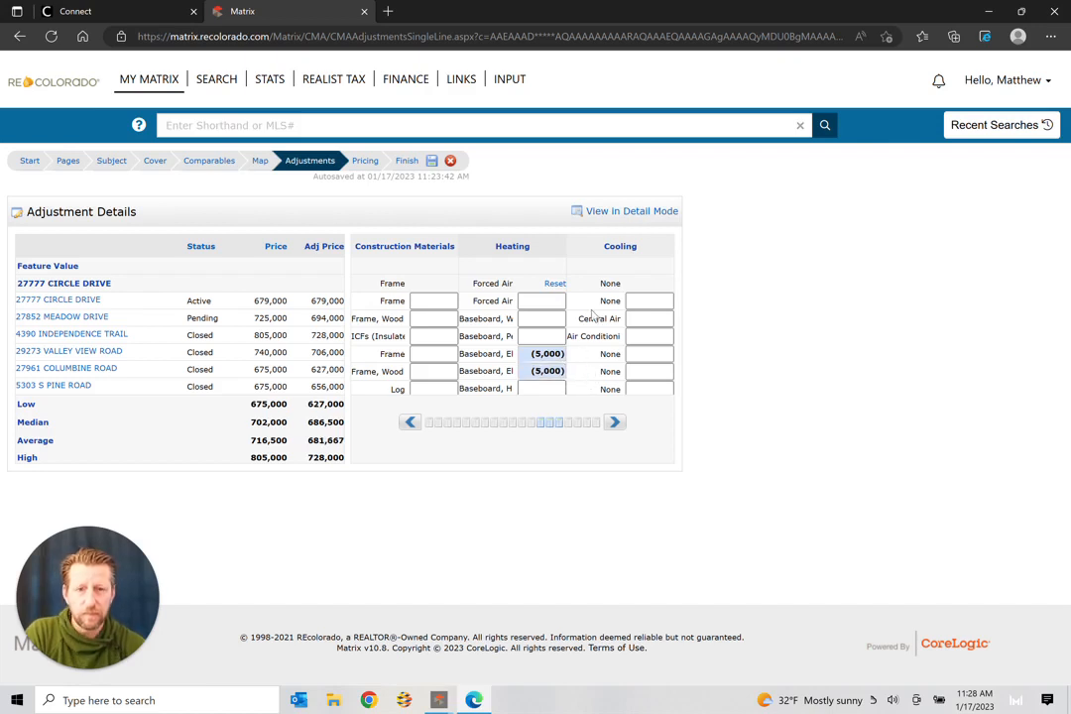
drag(533, 354, 588, 355)
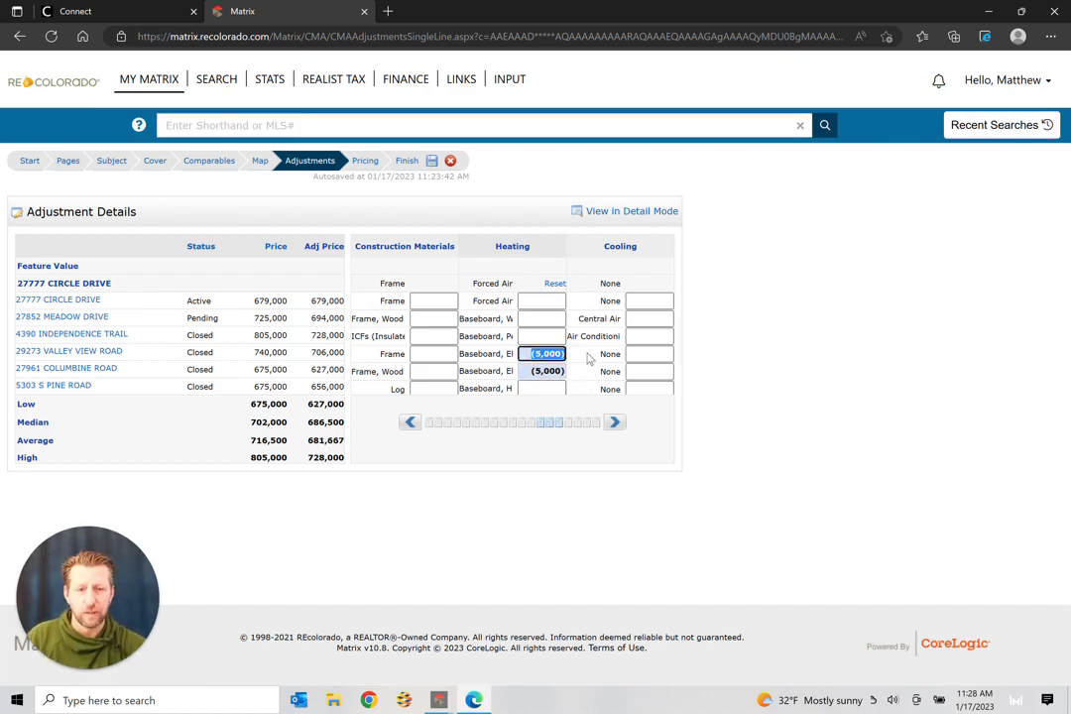
text(5000)
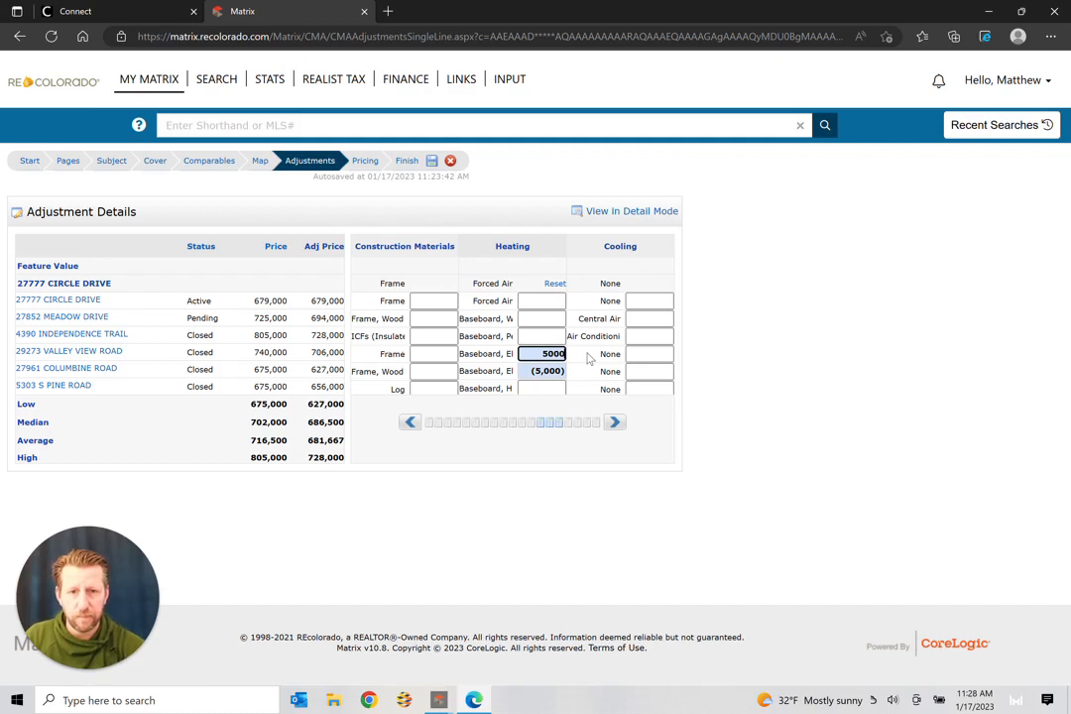
drag(549, 370, 583, 371)
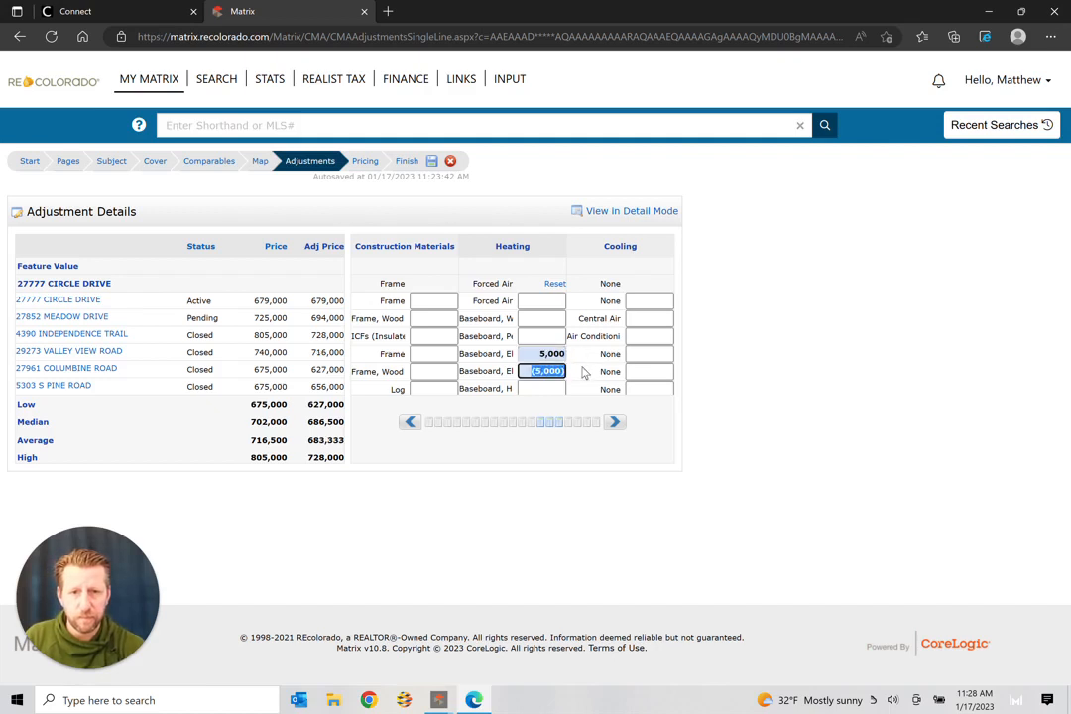
text(5,000)
key(Tab)
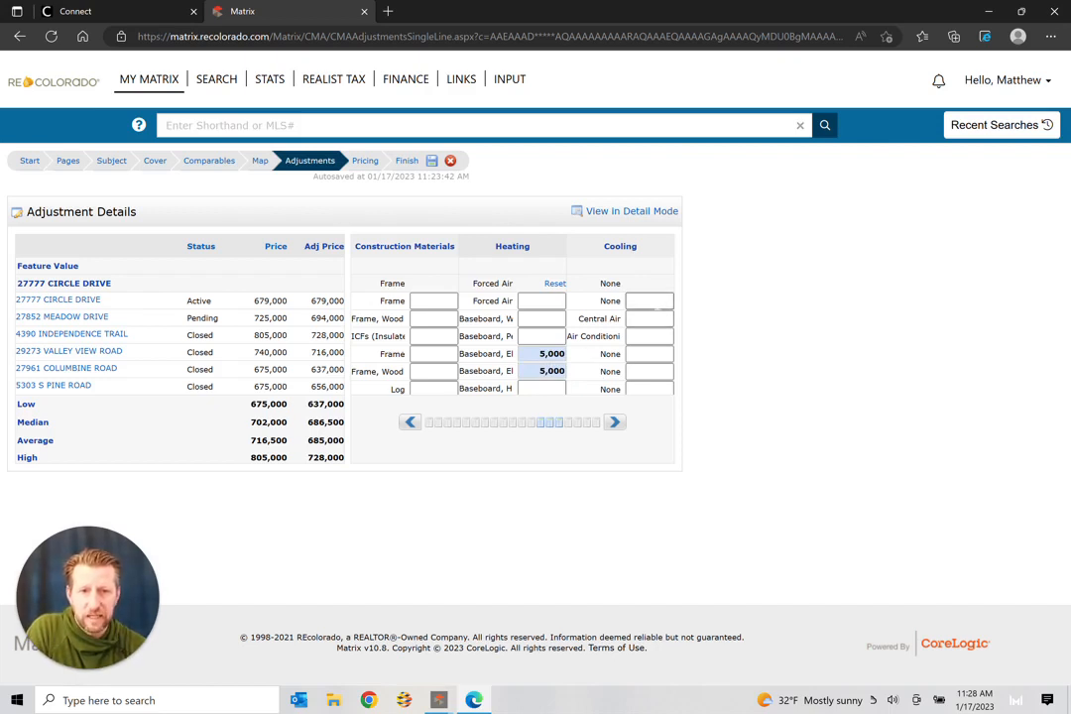
Step: Enter (5,000) cooling deductions for Meadow Drive and Independence Trail
click(651, 318)
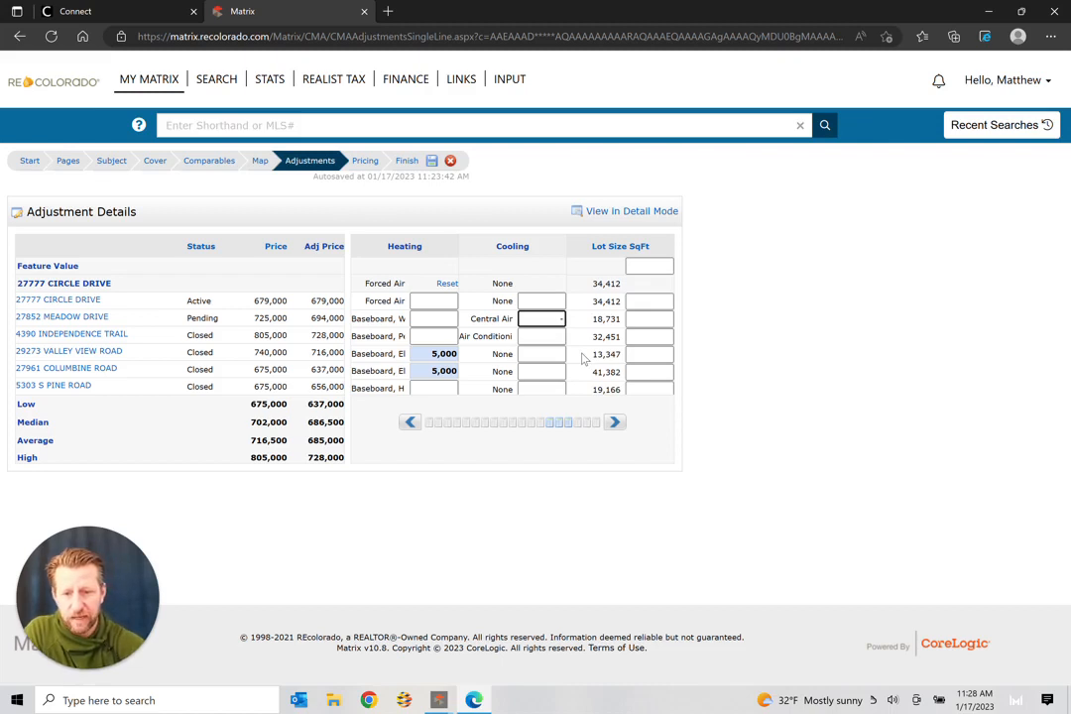
text(5000)
key(Tab)
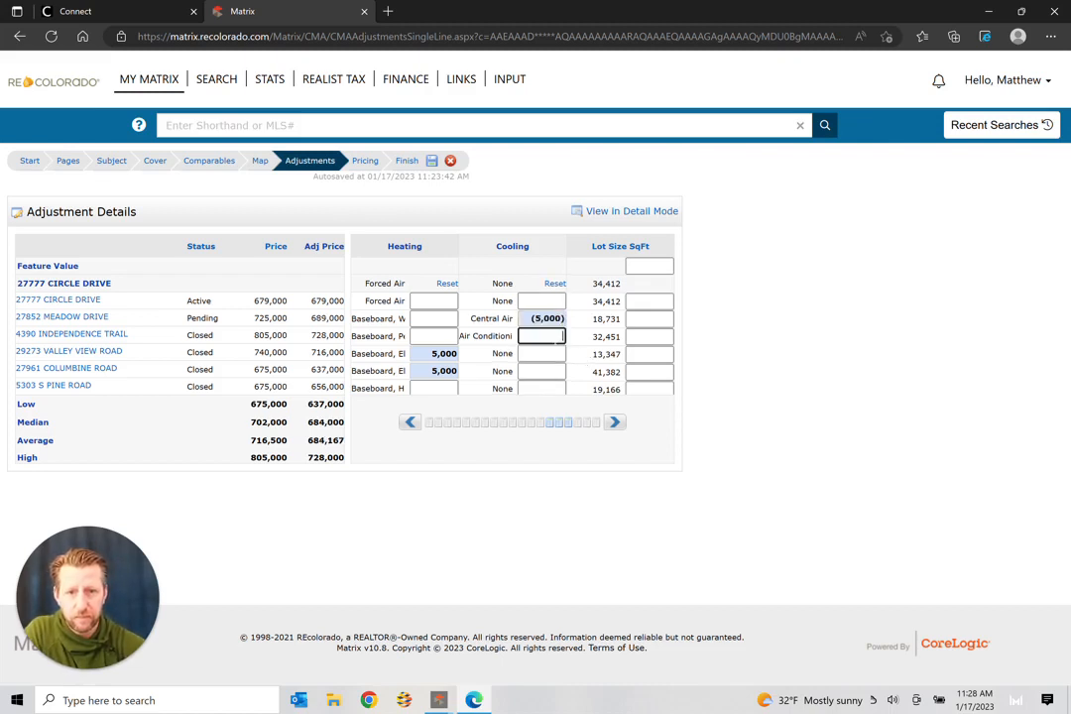
text(-5000)
click(593, 356)
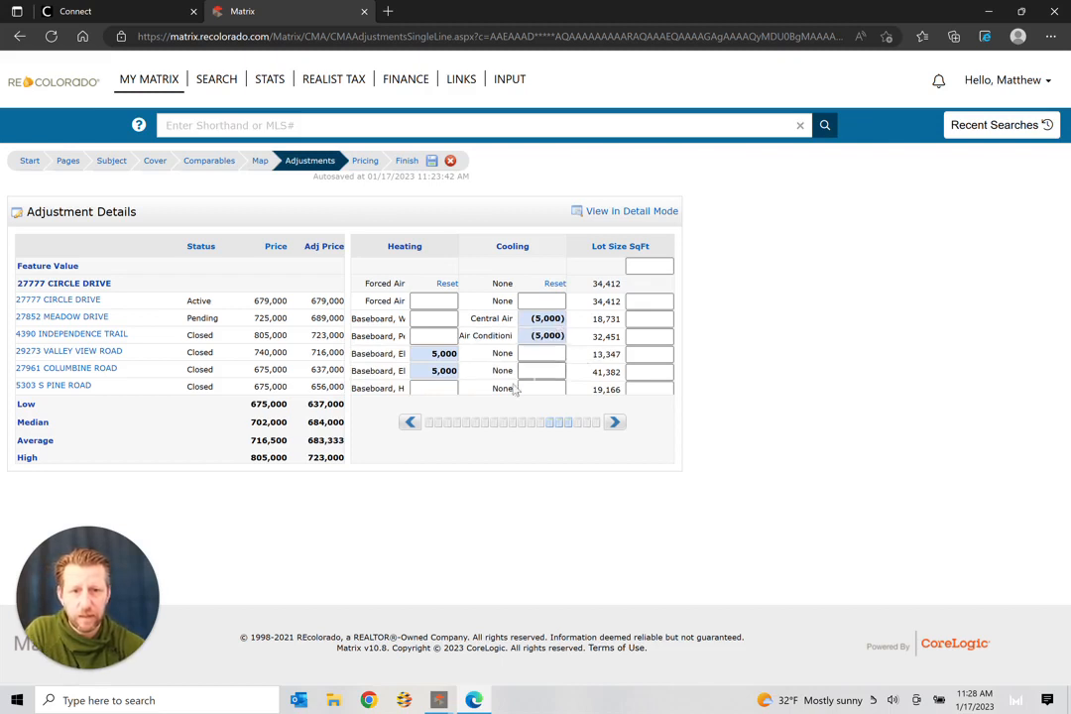
Step: Page the adjustment grid back to the bedroom and bathroom columns and save the CMA
click(410, 423)
click(412, 423)
click(410, 423)
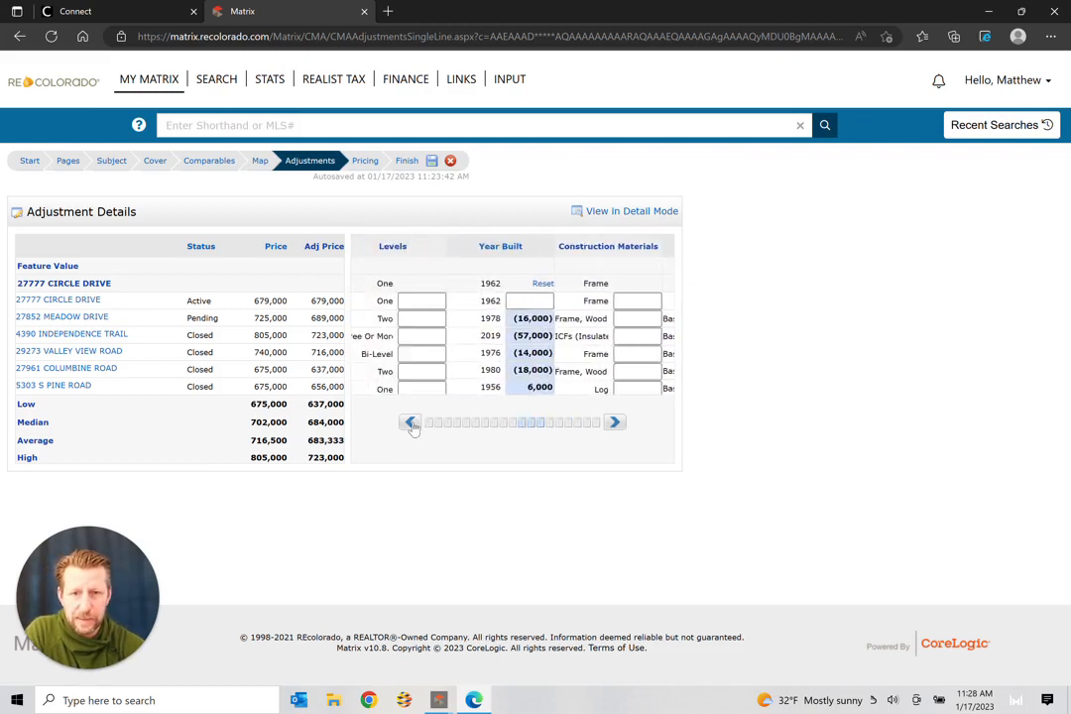
click(411, 422)
click(410, 423)
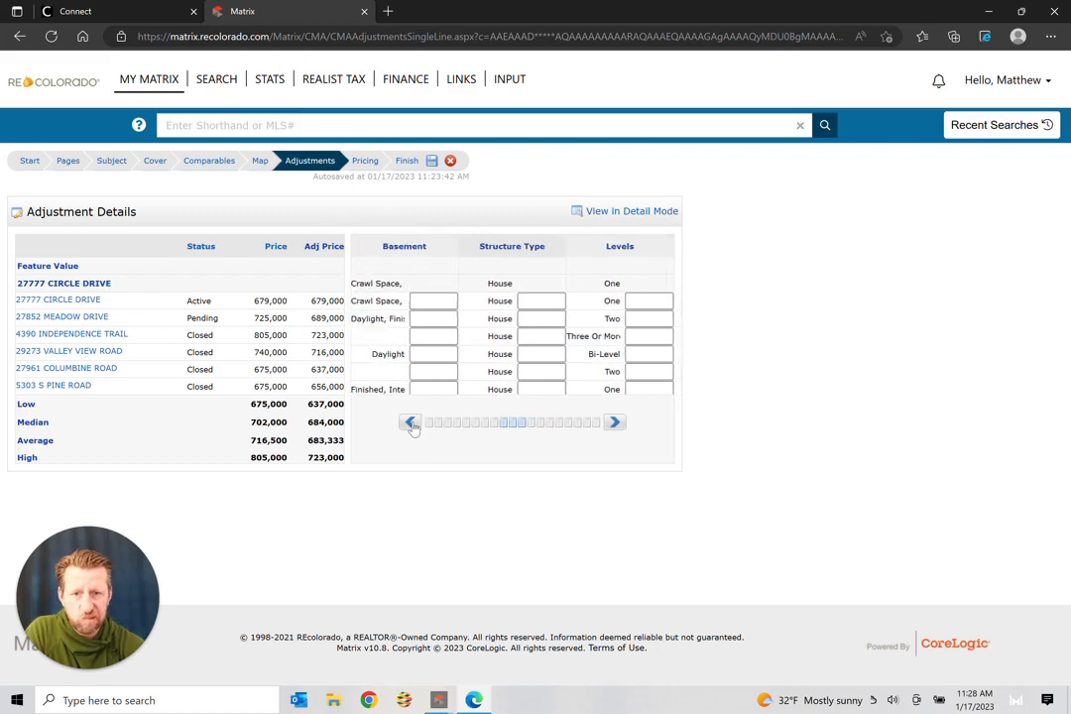
click(410, 423)
click(411, 423)
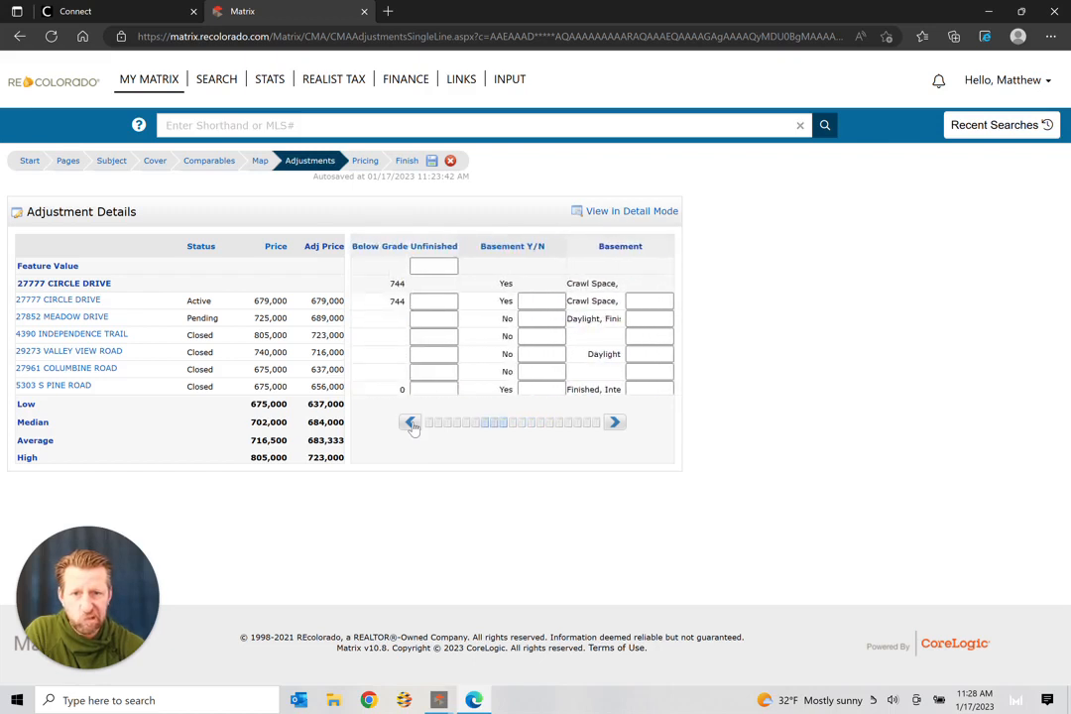
click(411, 422)
click(411, 423)
click(411, 422)
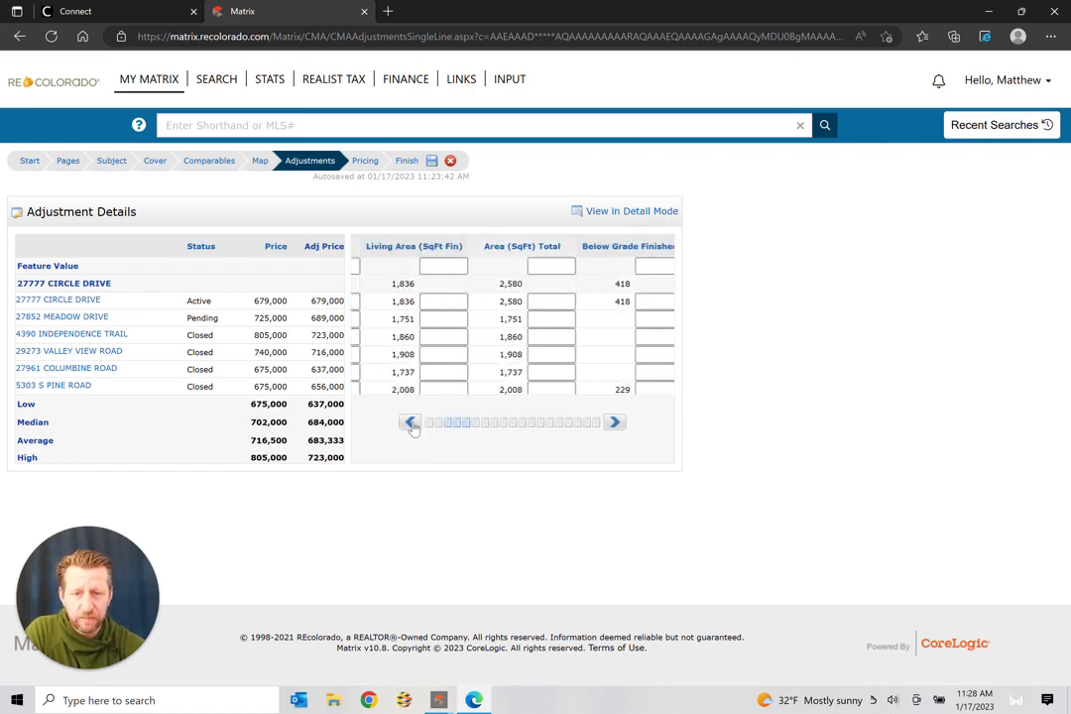
click(410, 422)
click(411, 422)
click(411, 423)
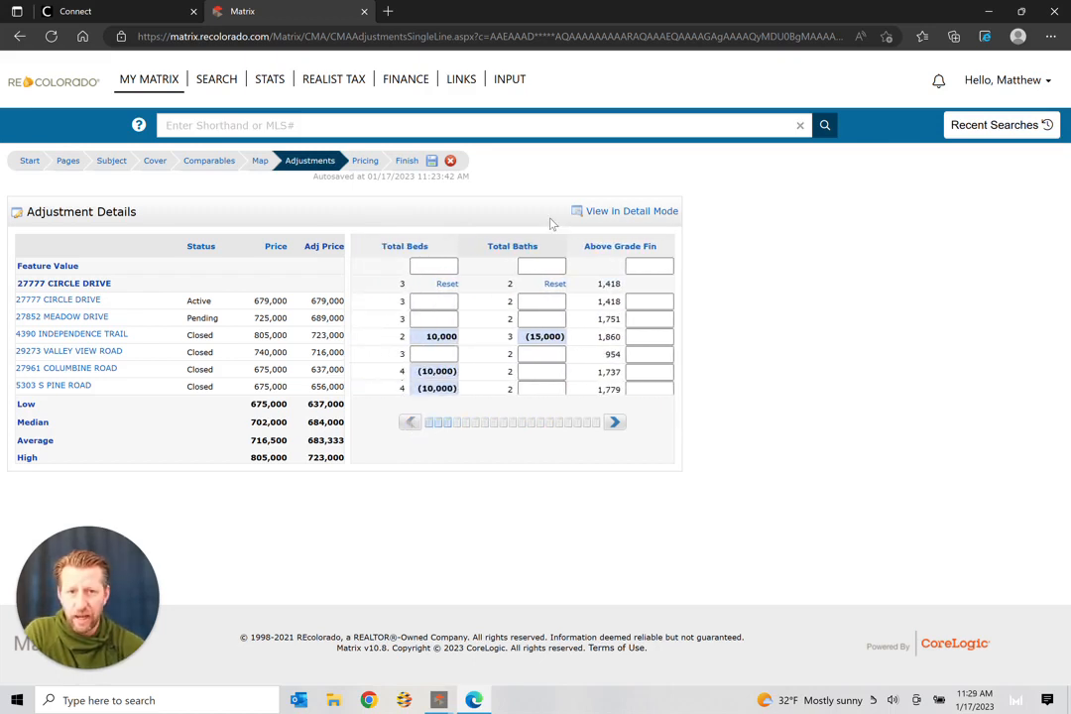
click(433, 163)
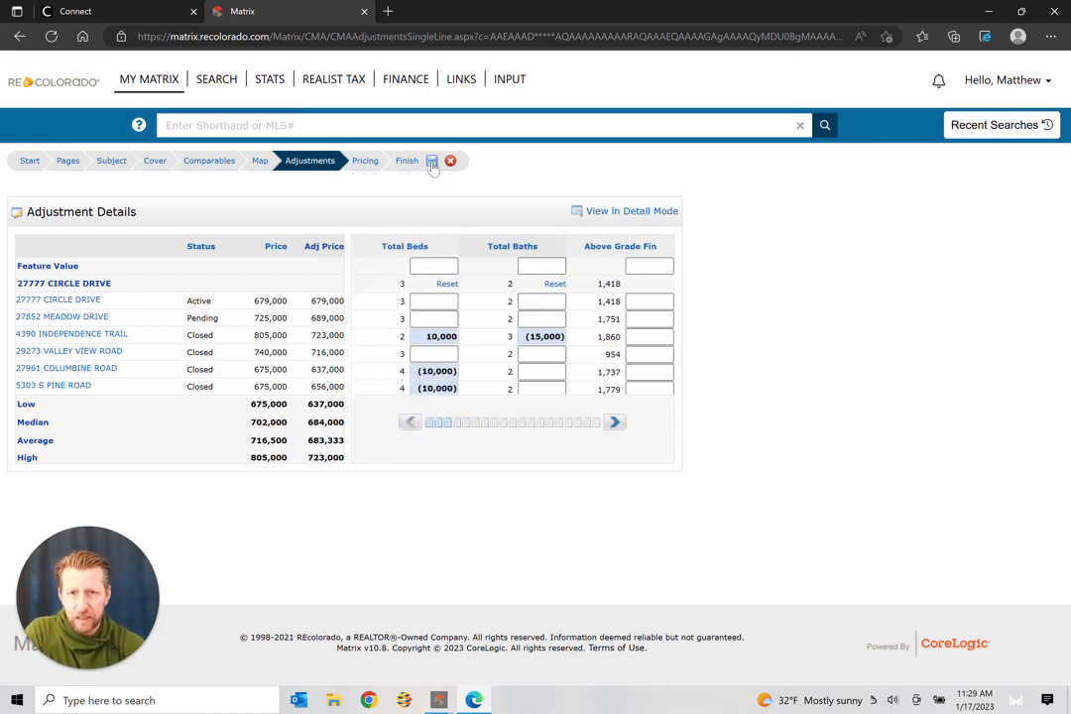
click(226, 163)
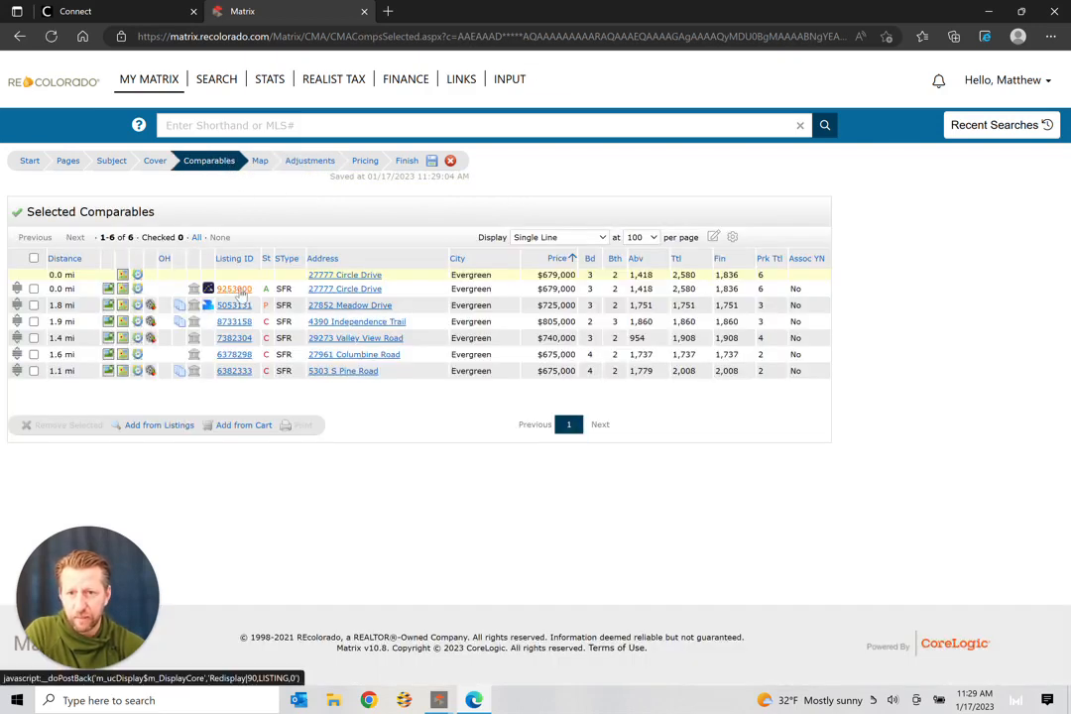
click(236, 290)
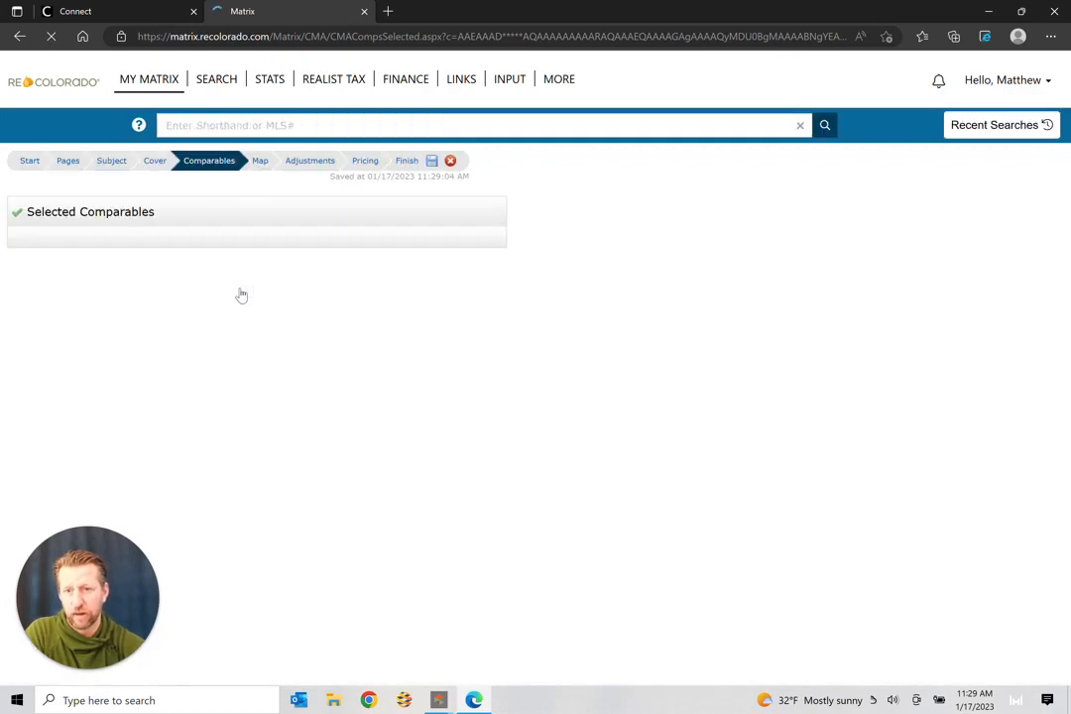
click(119, 325)
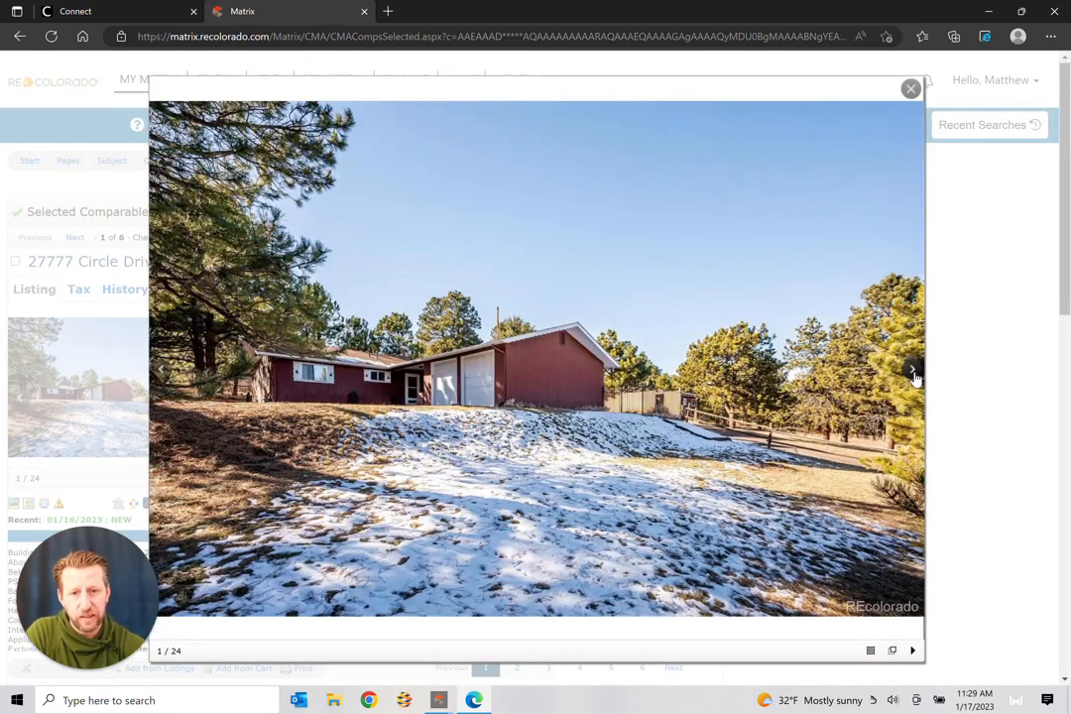
click(913, 371)
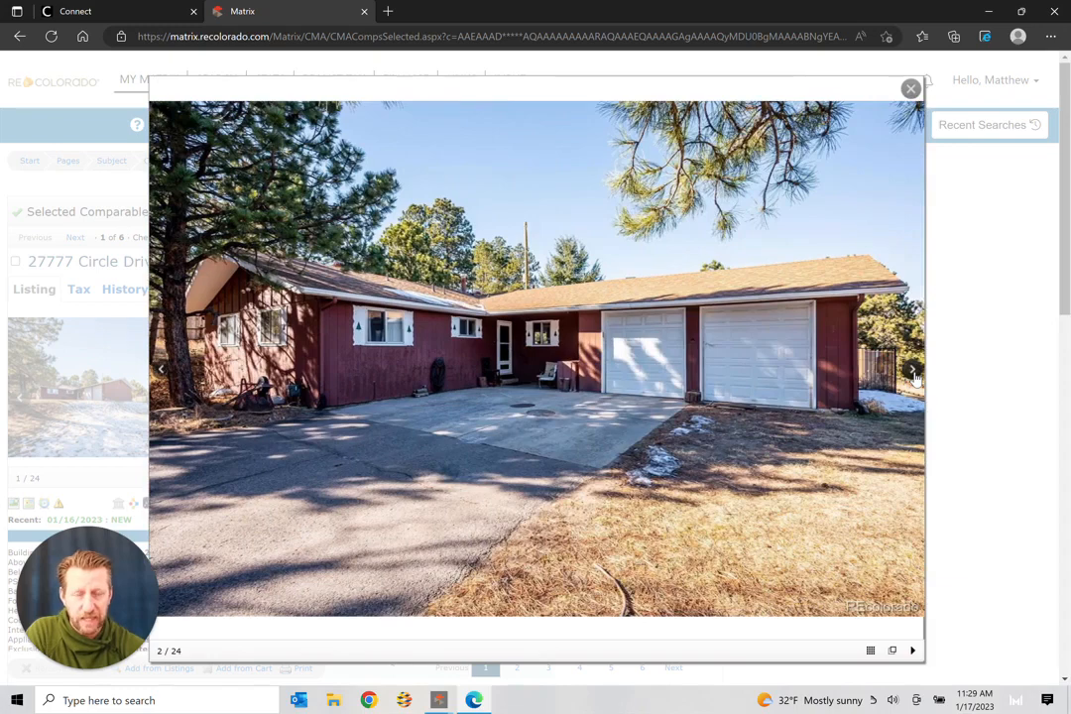
click(913, 372)
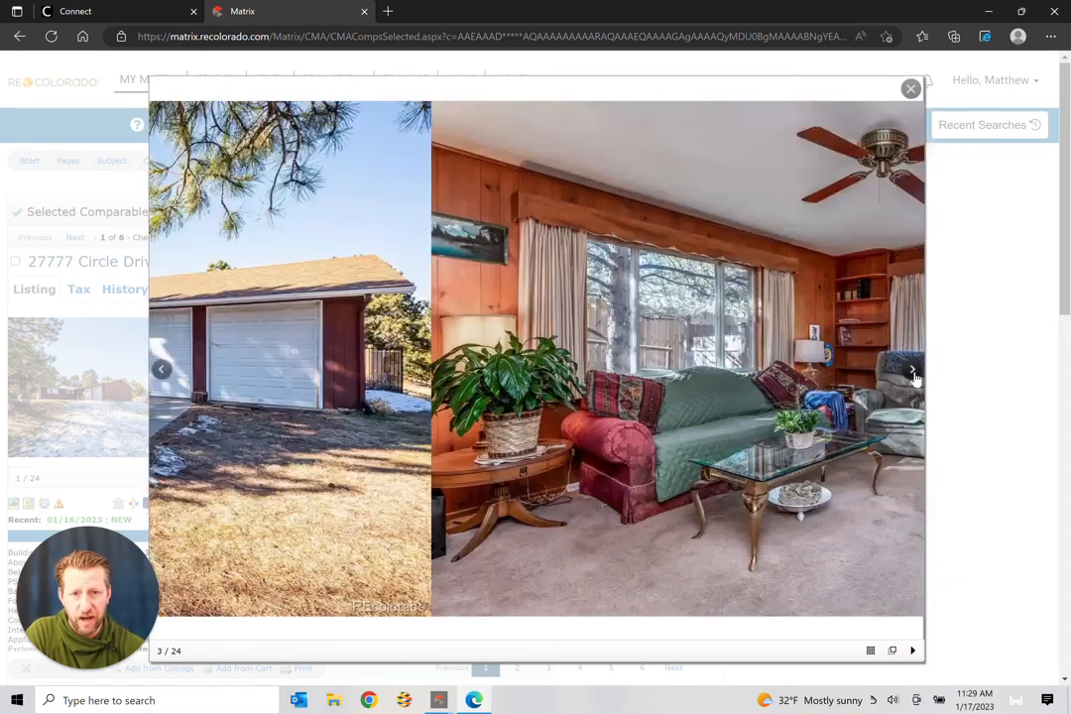
click(913, 373)
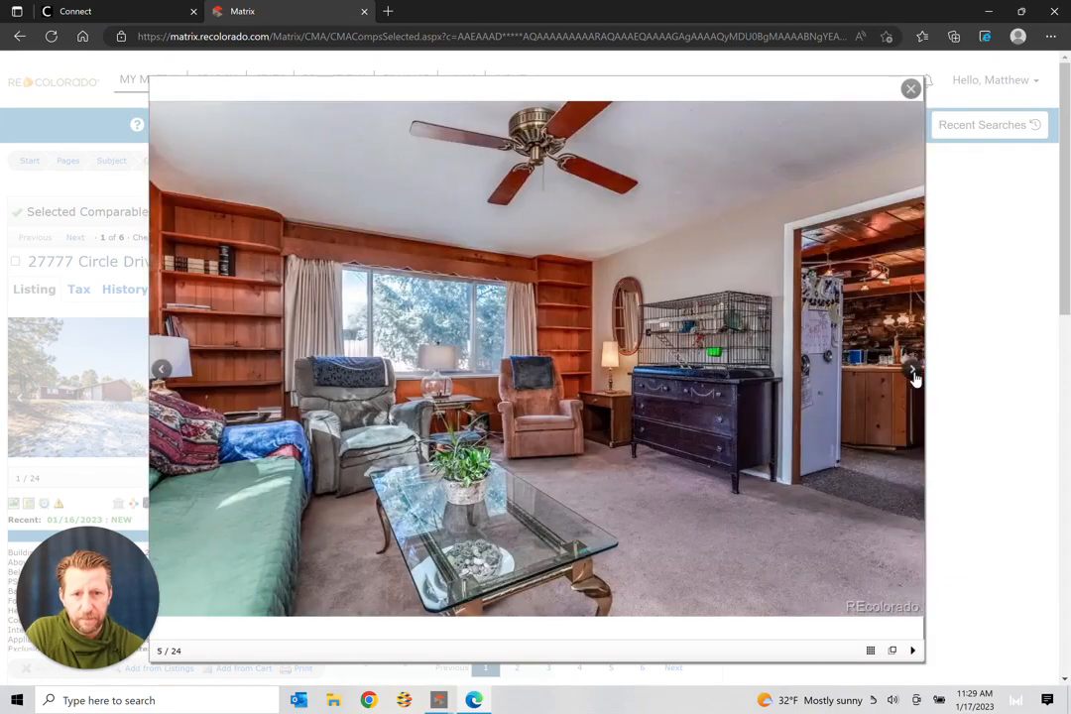
click(913, 373)
click(913, 372)
click(913, 373)
click(913, 372)
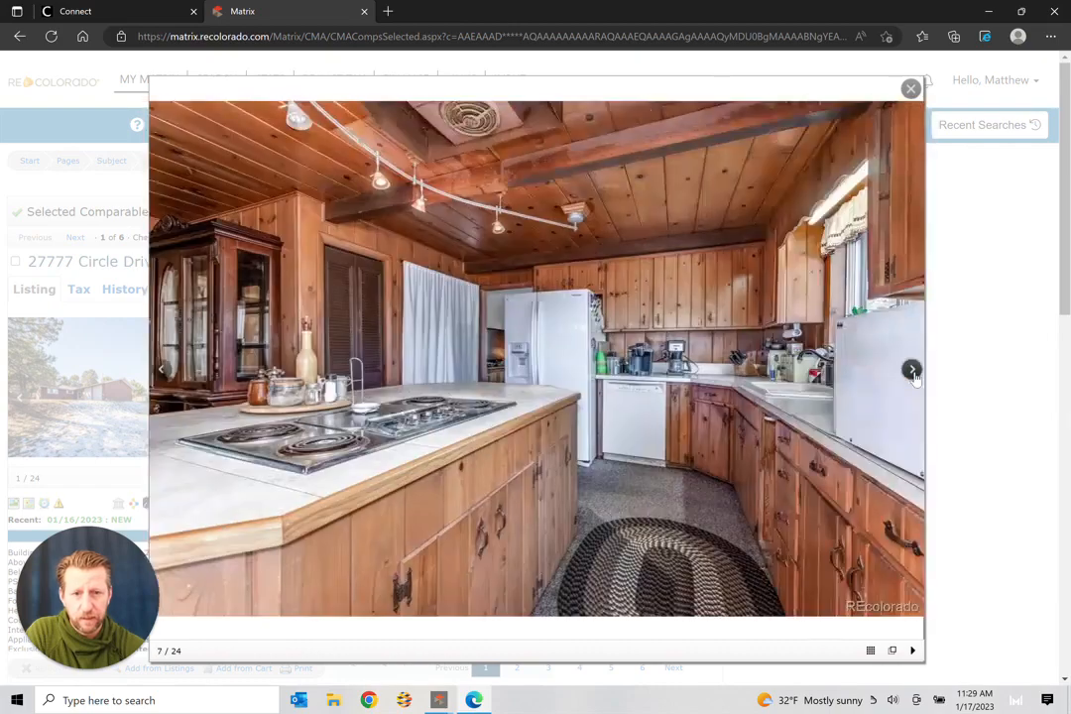
click(914, 373)
click(913, 373)
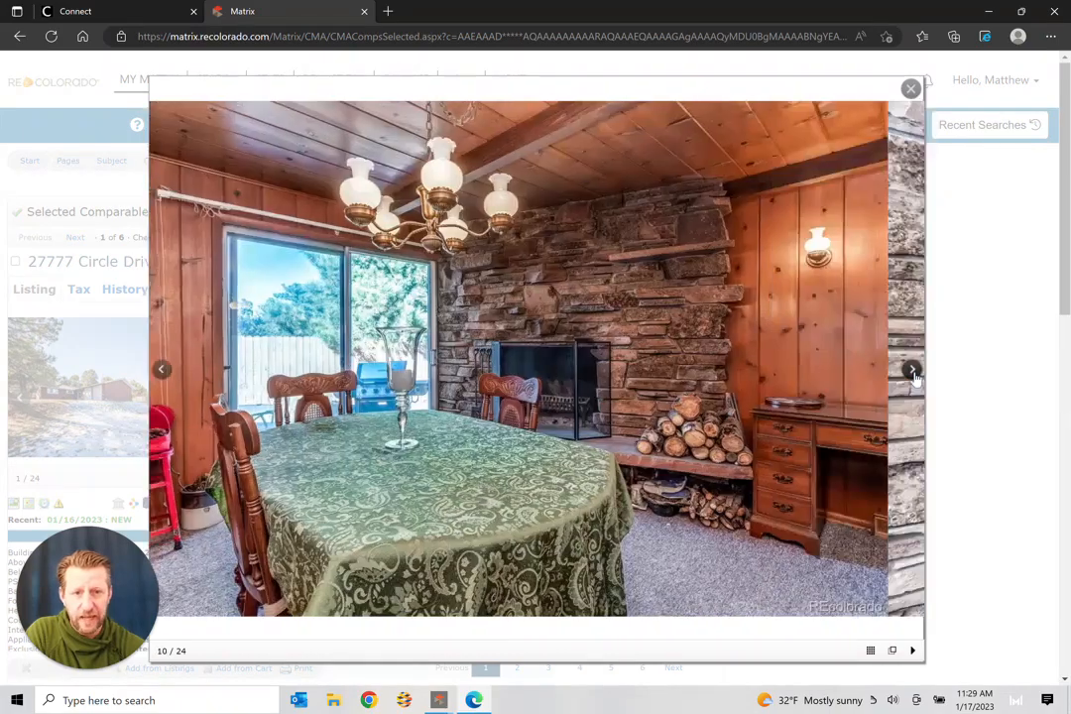
click(913, 373)
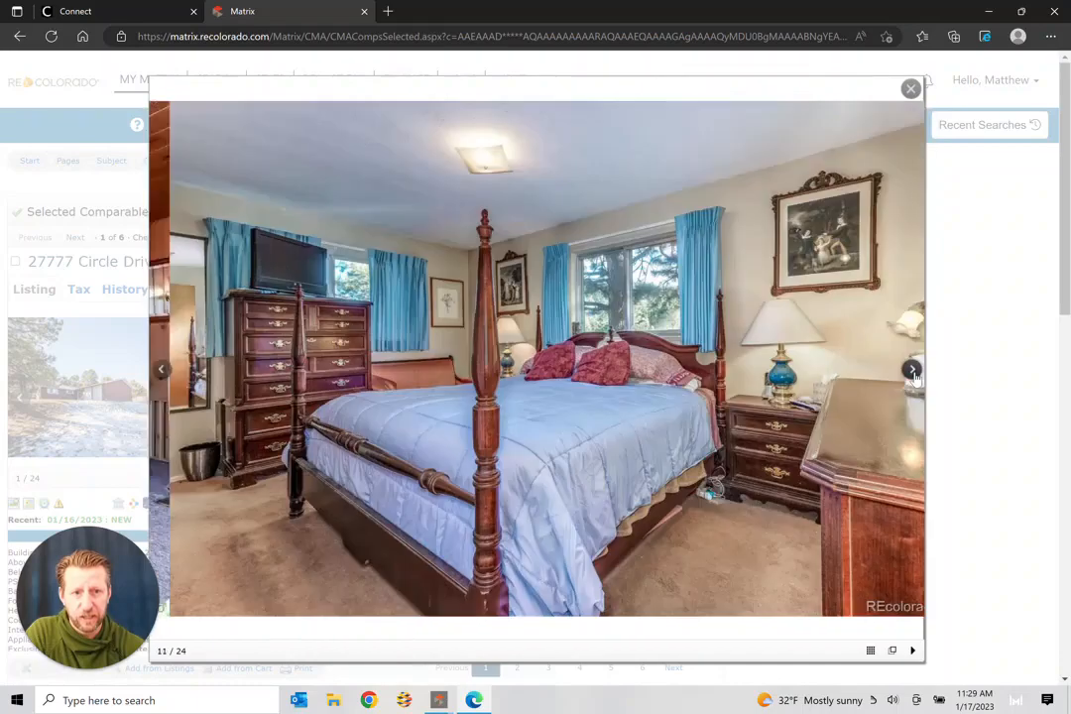
click(913, 373)
click(913, 373)
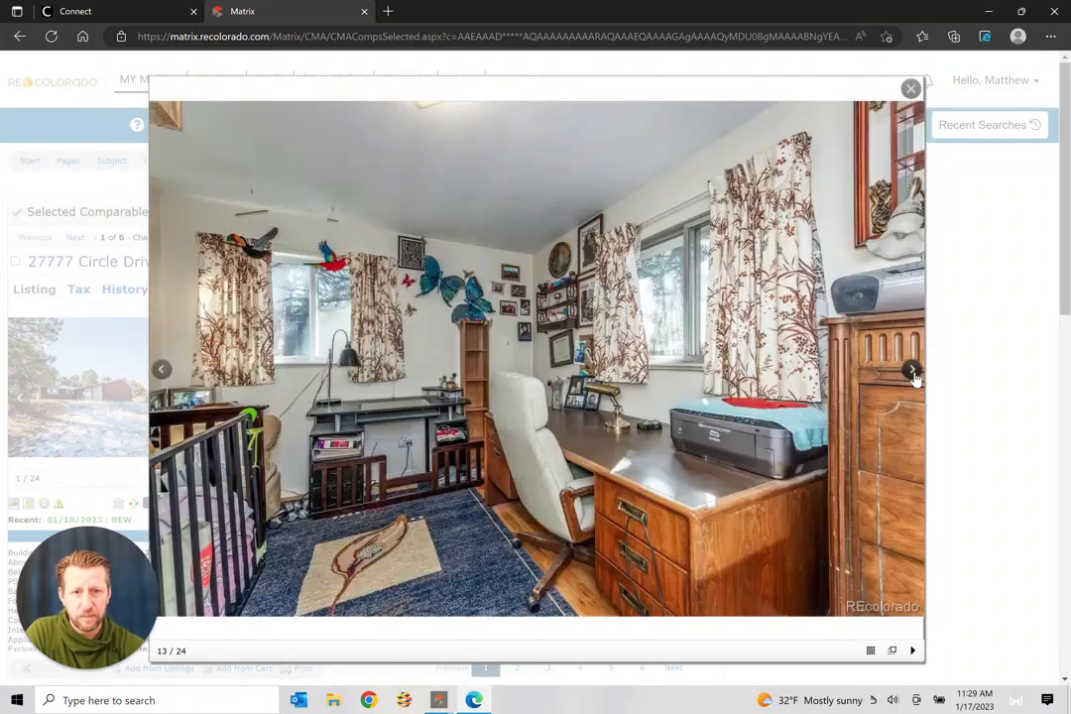
click(913, 373)
click(913, 373)
click(914, 373)
click(913, 373)
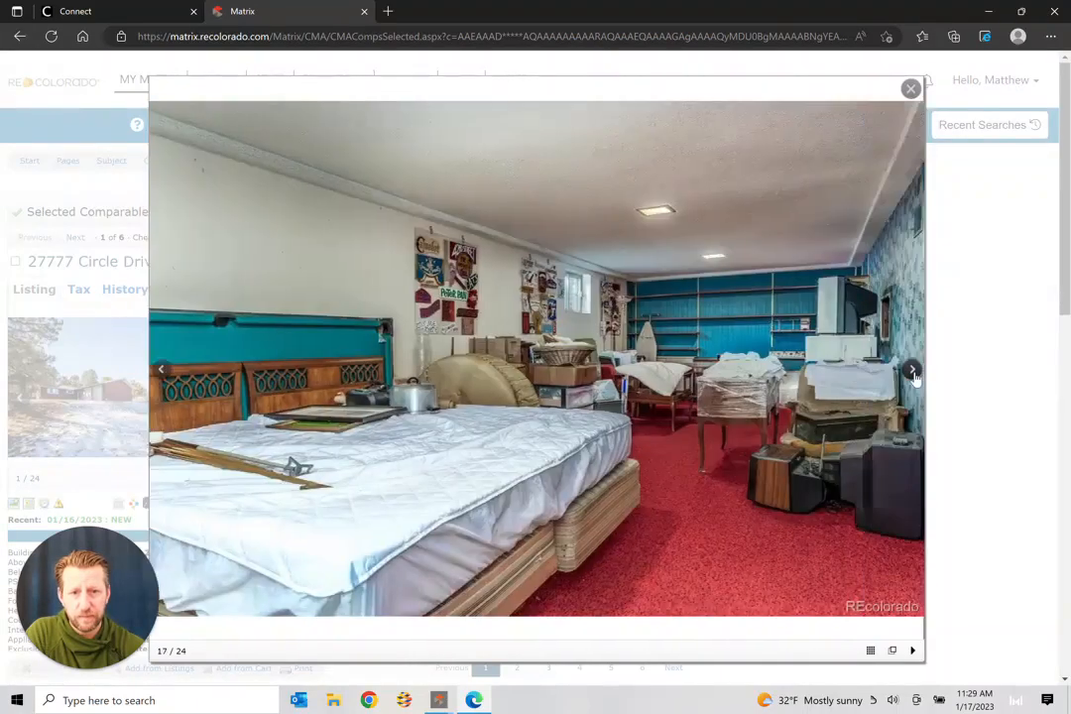
click(913, 373)
click(913, 372)
click(913, 373)
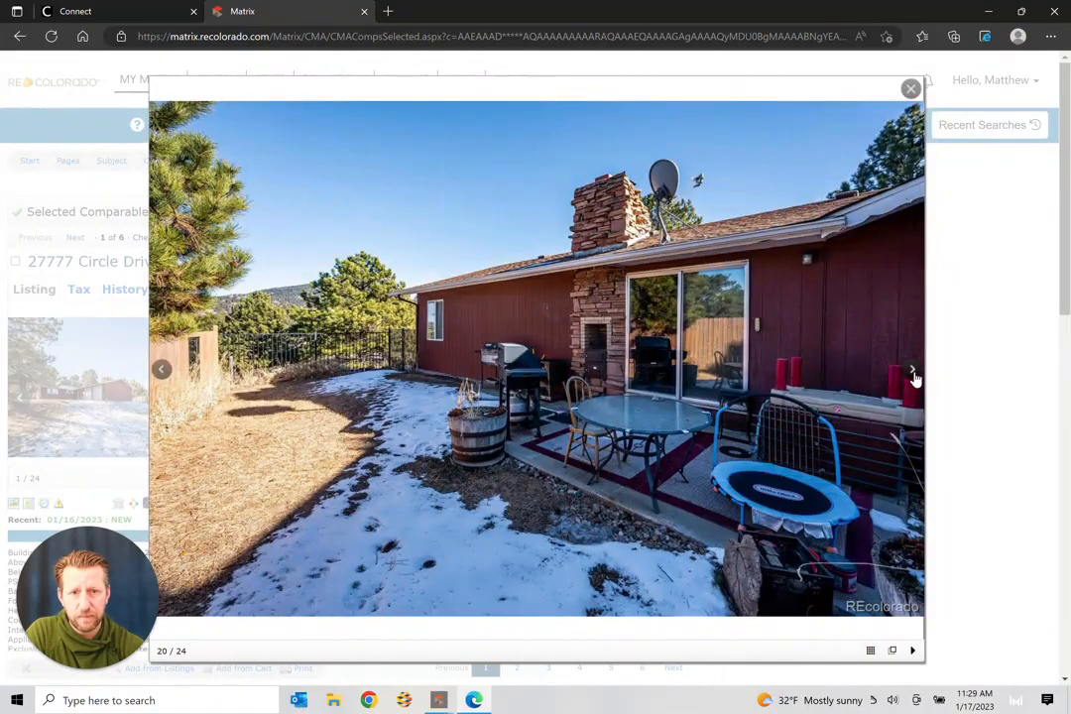
click(913, 372)
click(913, 373)
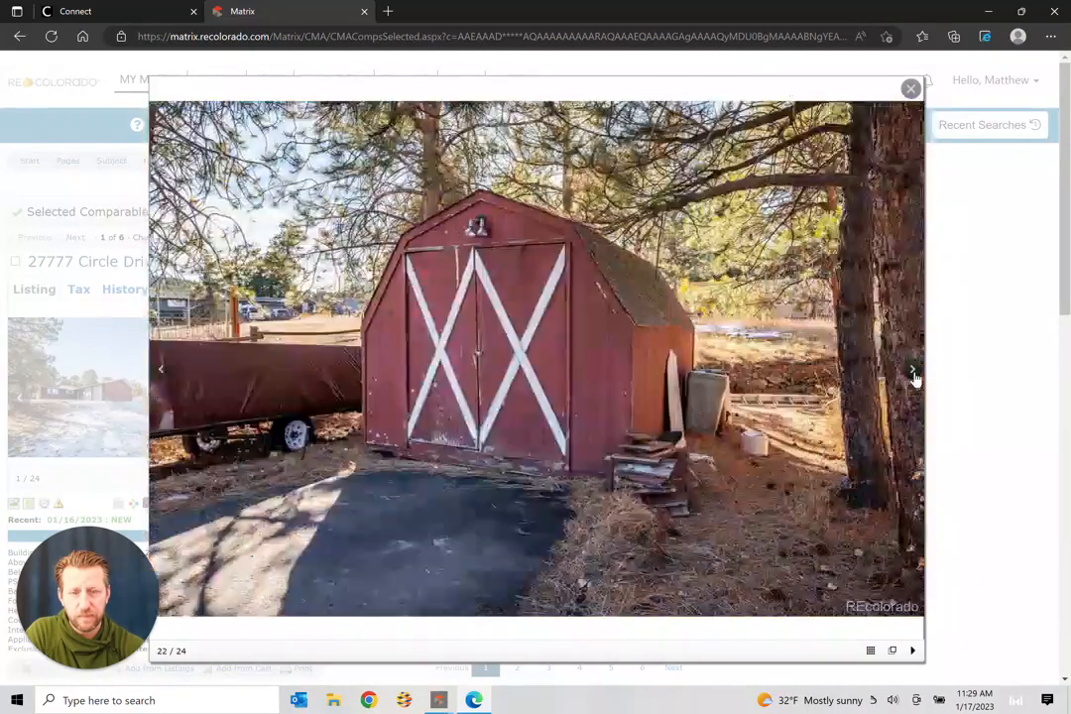
click(914, 373)
click(914, 373)
click(913, 373)
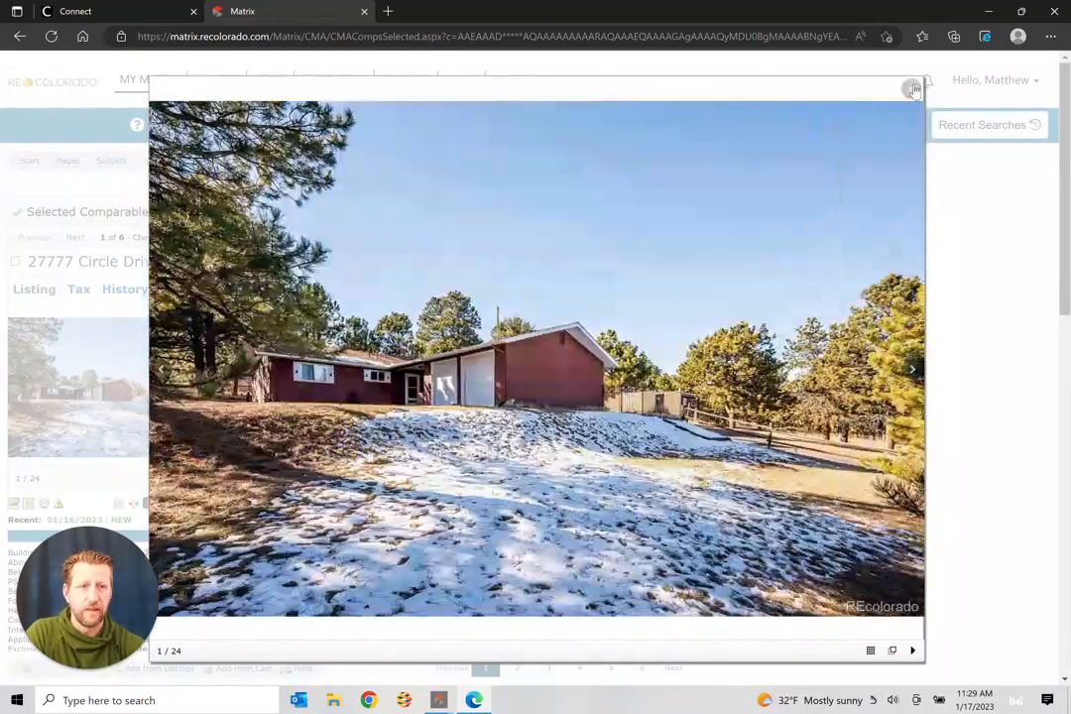
click(911, 90)
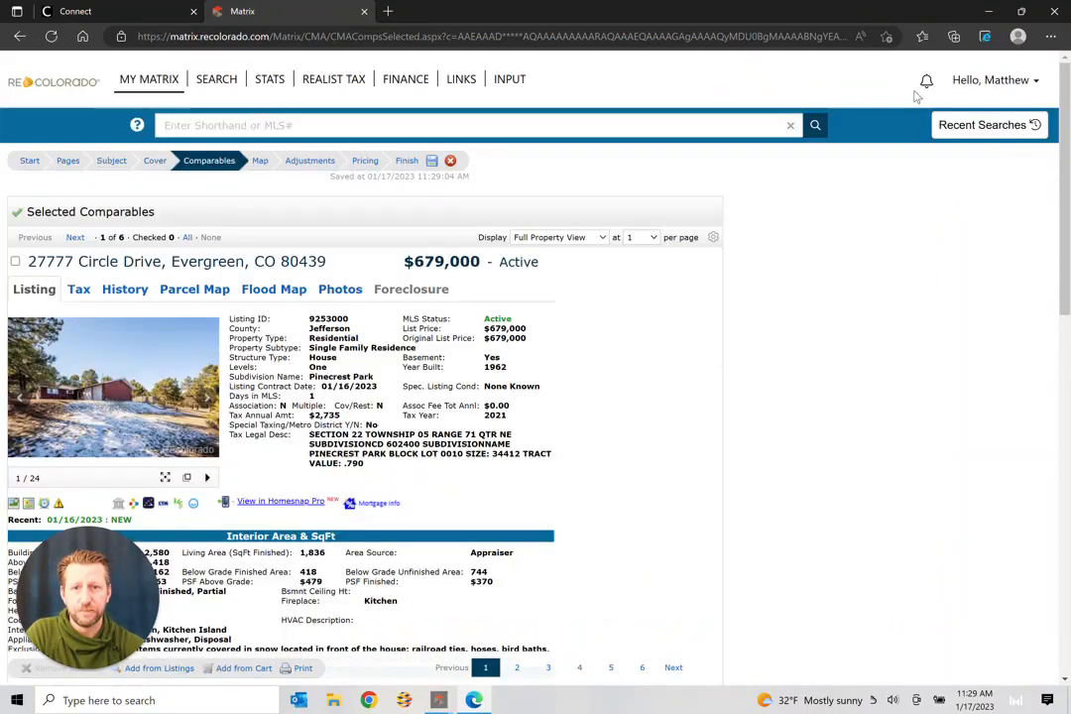
click(77, 238)
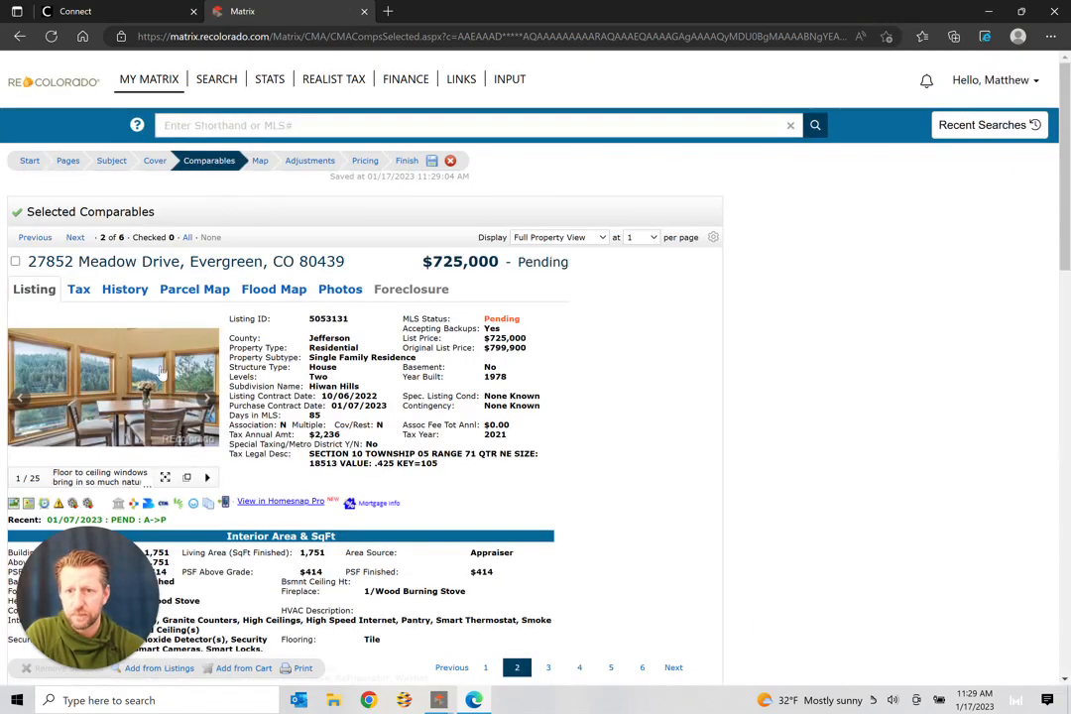
click(162, 370)
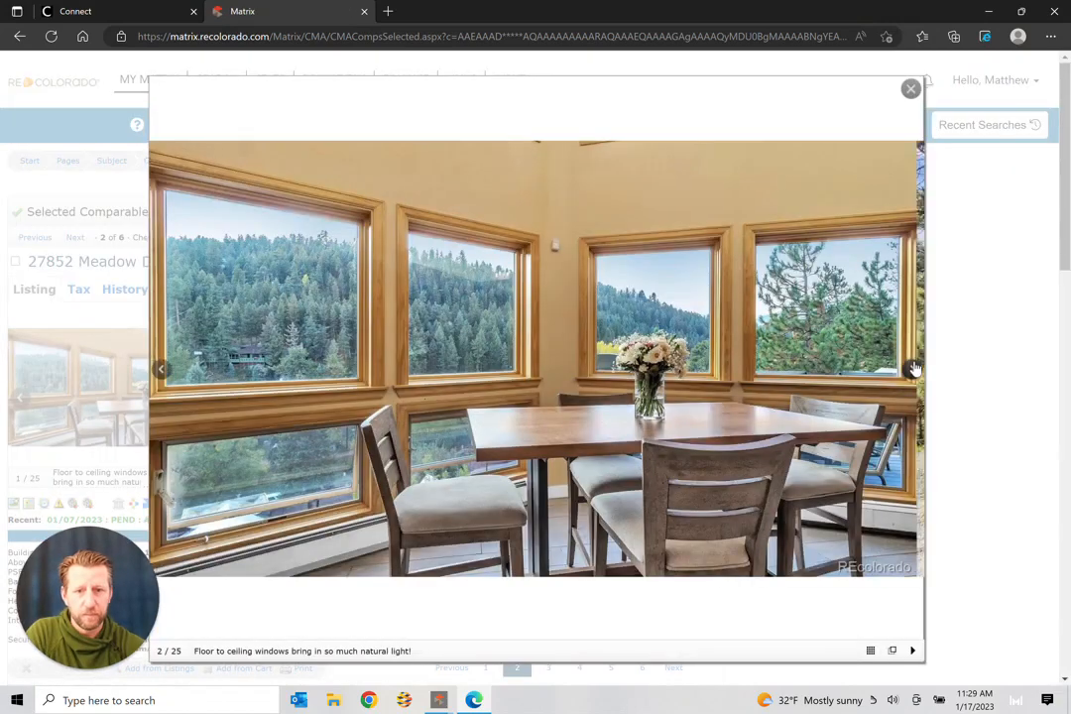
click(913, 368)
click(913, 369)
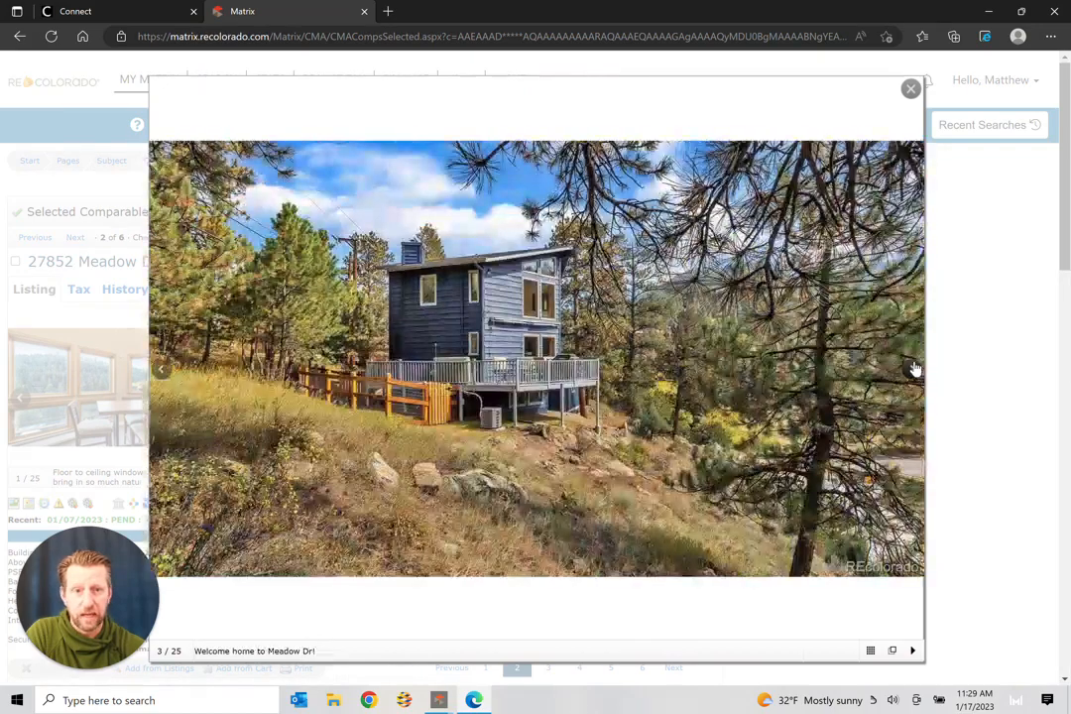
click(913, 368)
click(913, 369)
click(913, 369)
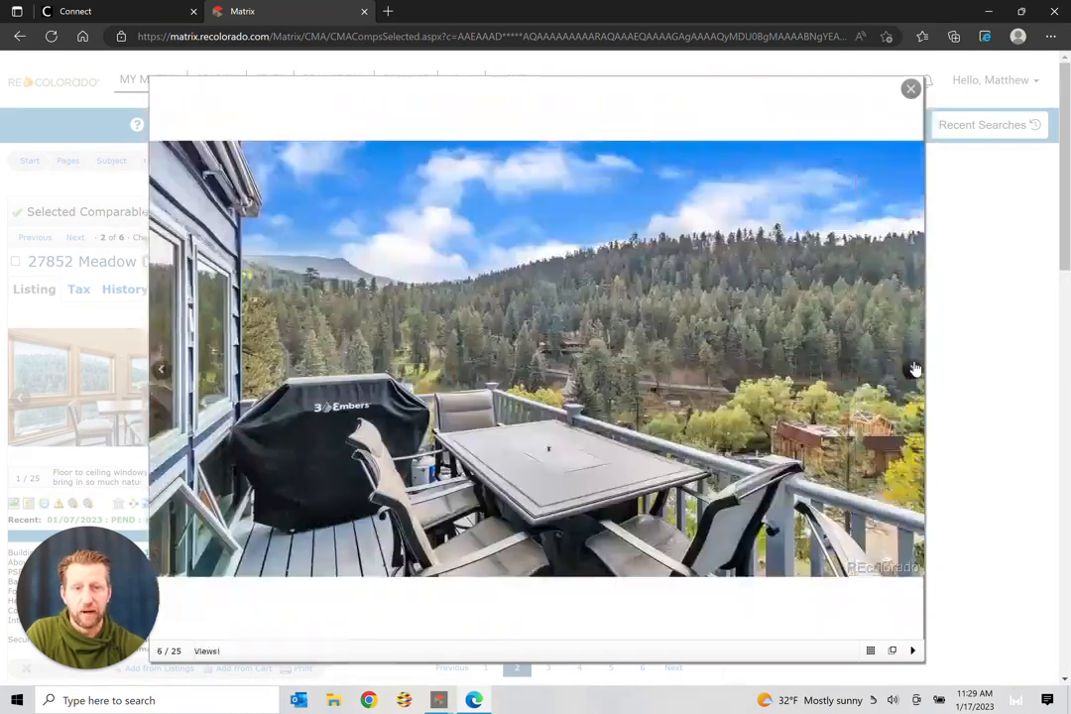
click(913, 369)
click(913, 369)
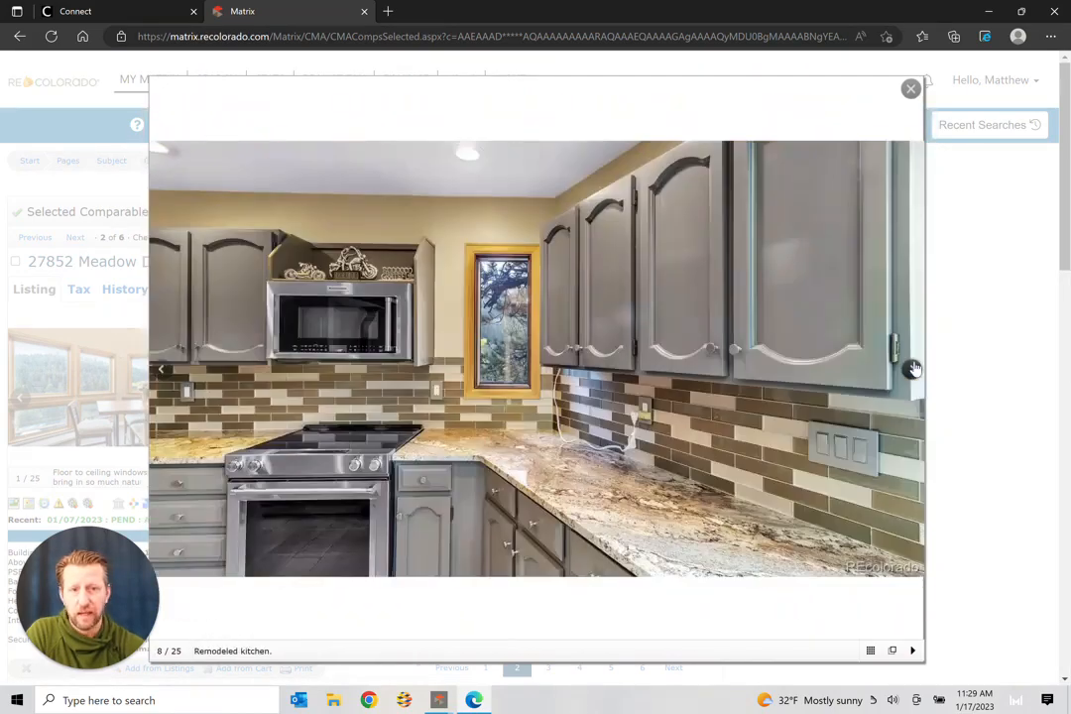
click(913, 369)
click(913, 369)
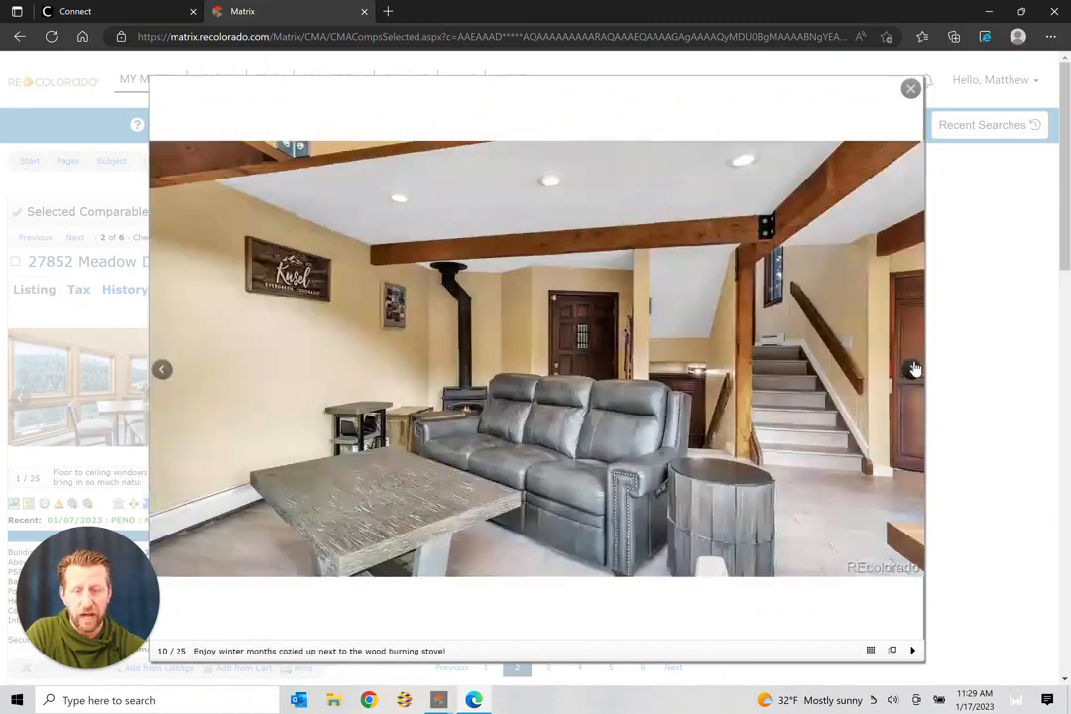
click(914, 369)
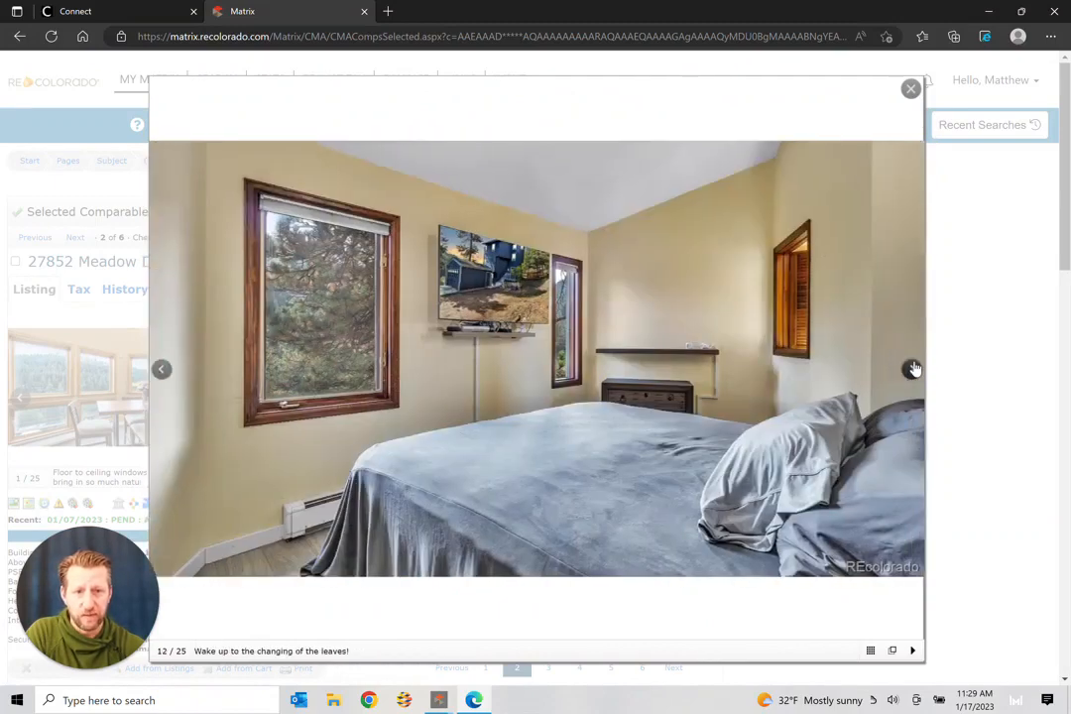
click(913, 369)
click(913, 369)
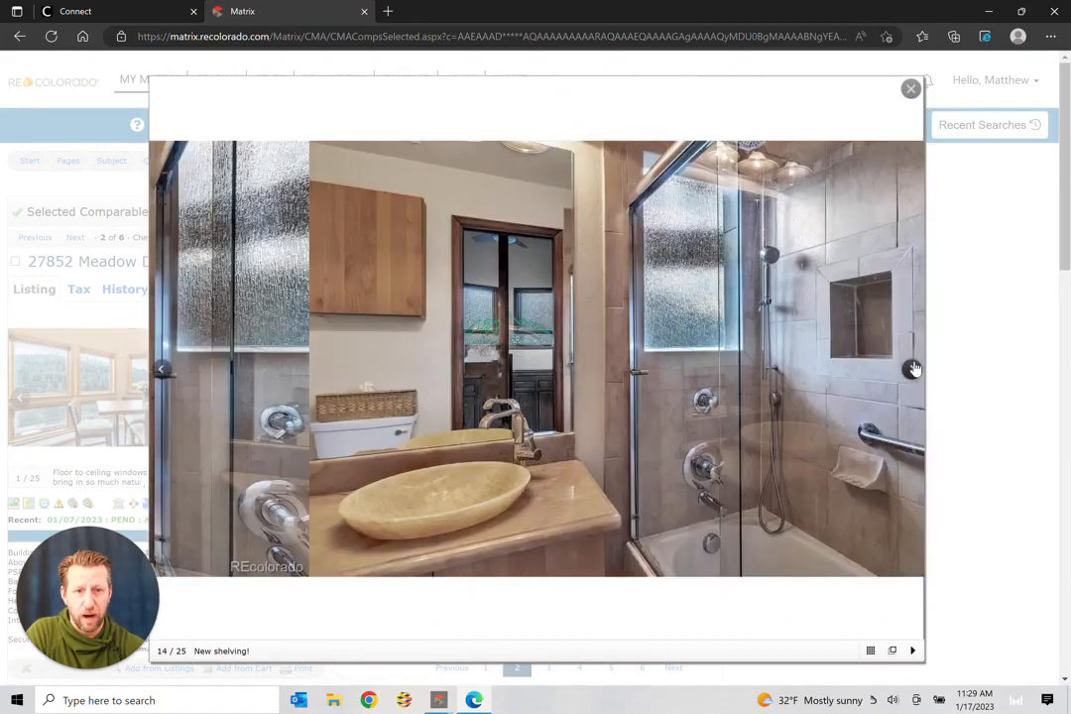
click(913, 369)
click(913, 369)
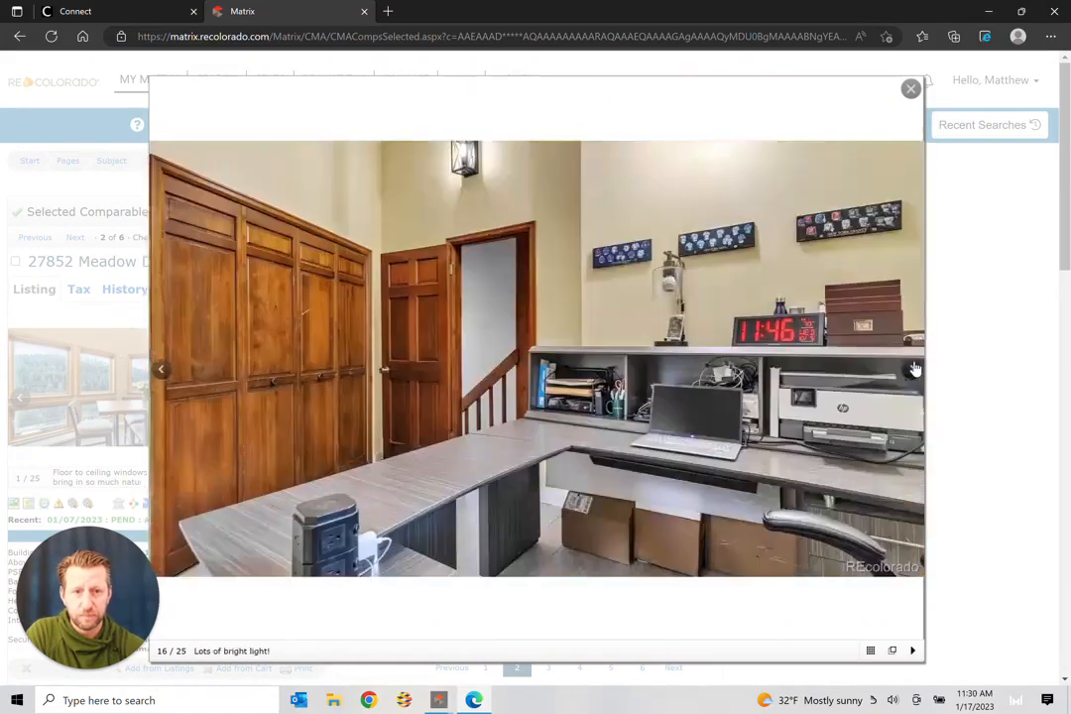
click(913, 368)
click(913, 369)
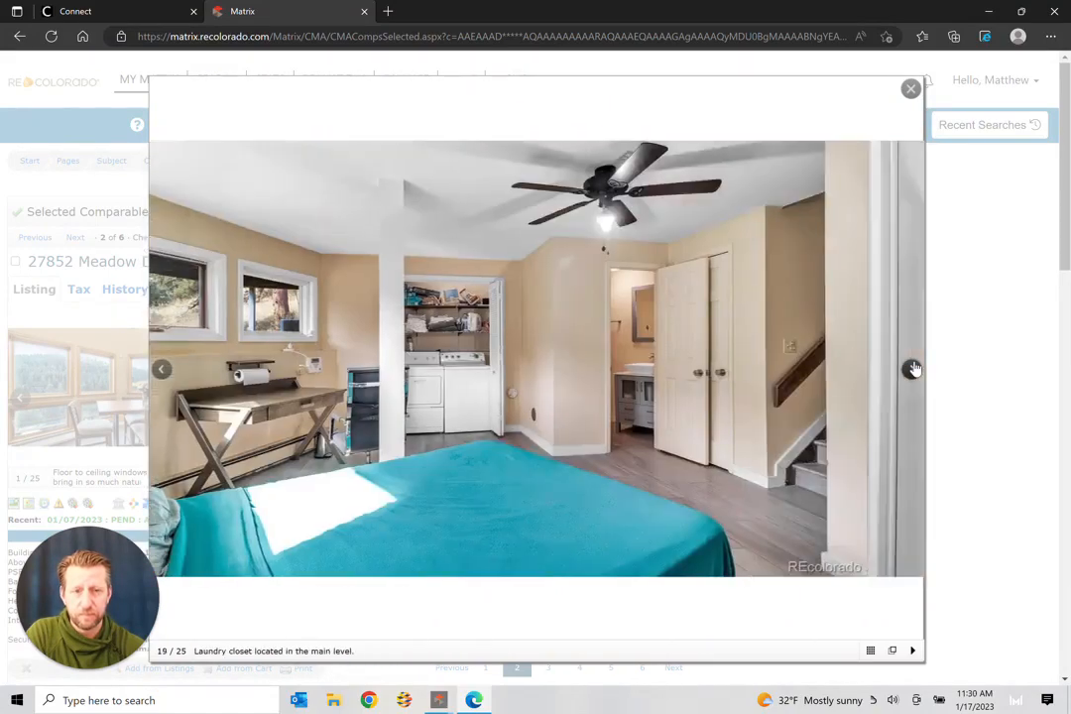
click(913, 369)
click(913, 369)
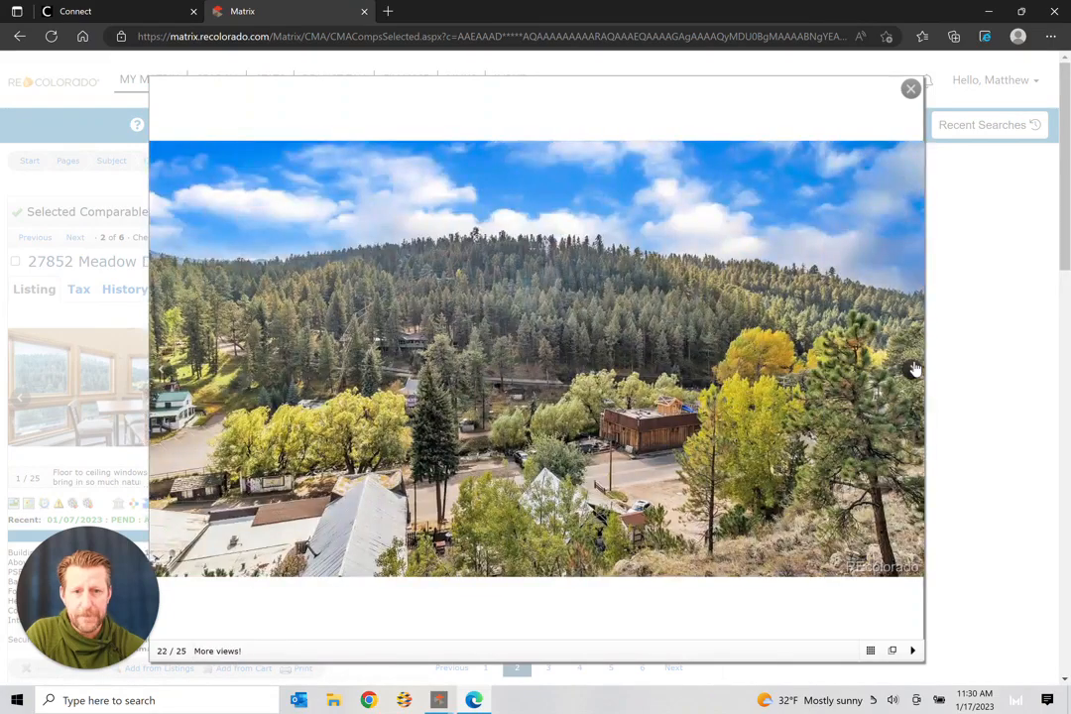
click(915, 369)
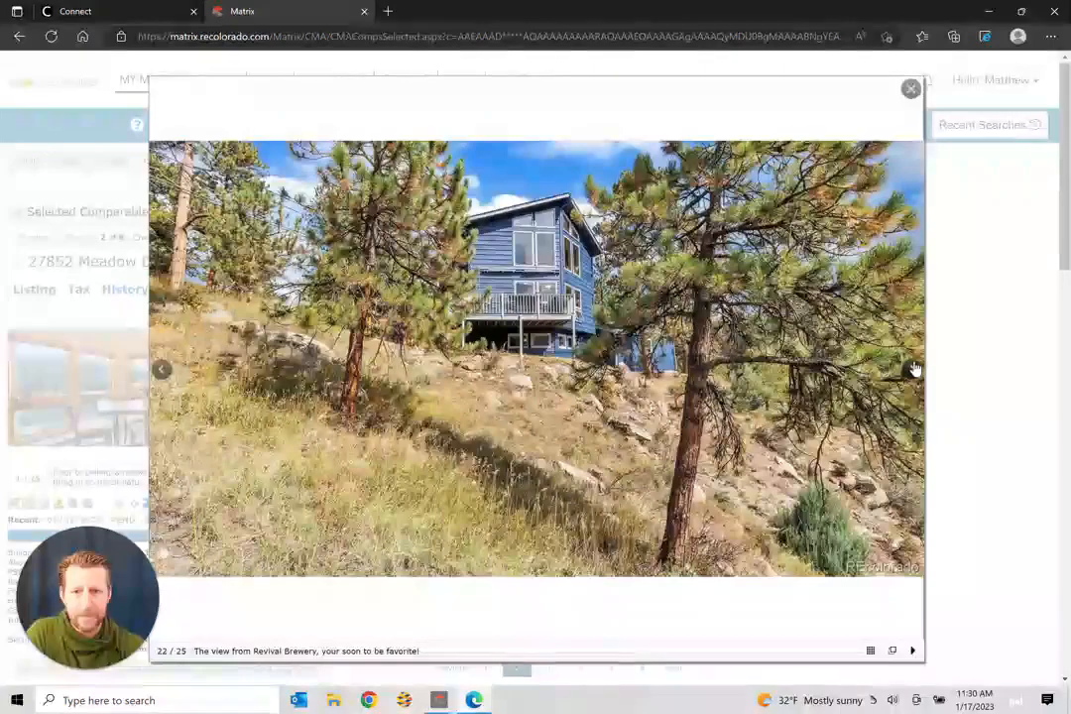
click(913, 369)
click(913, 369)
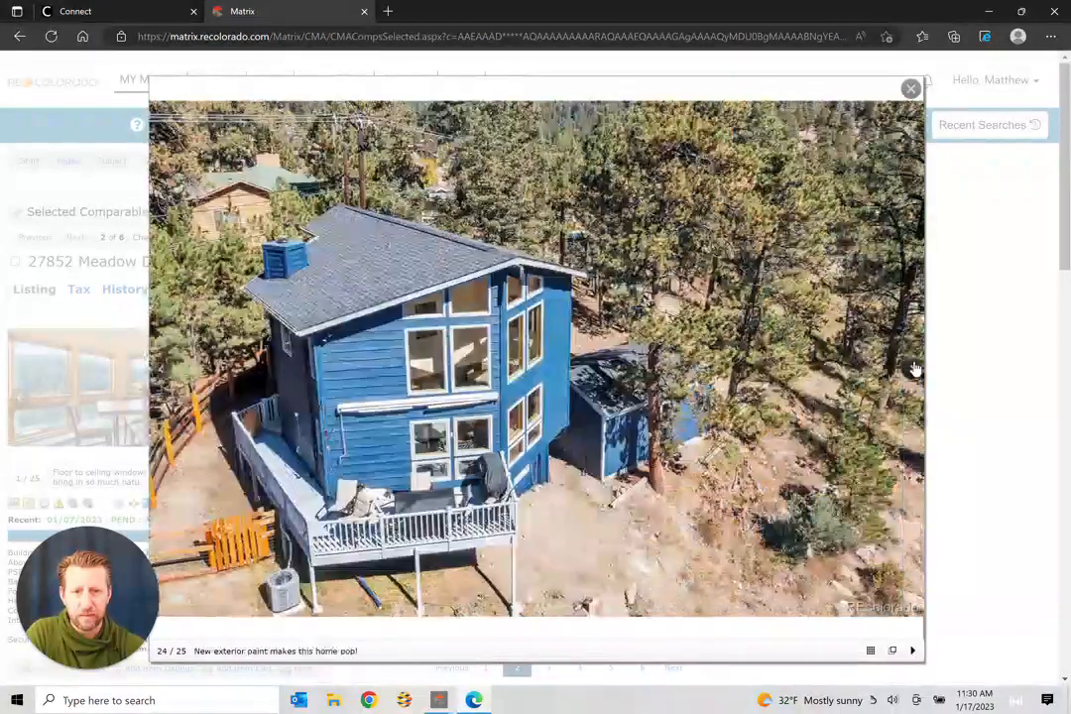
click(914, 368)
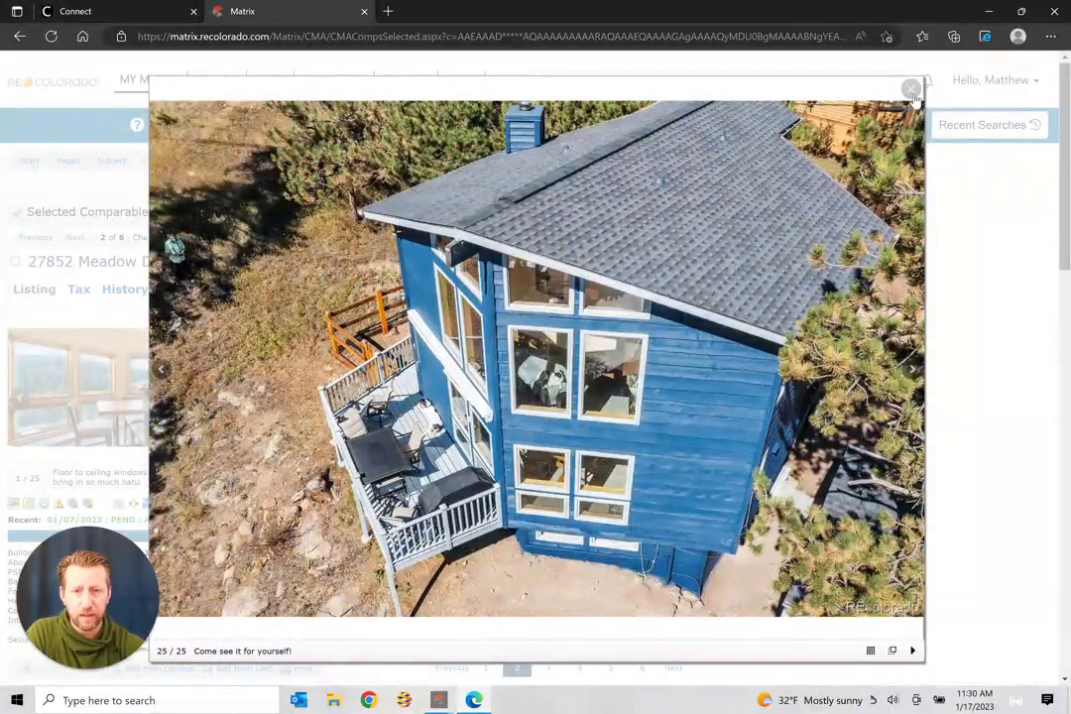
click(912, 90)
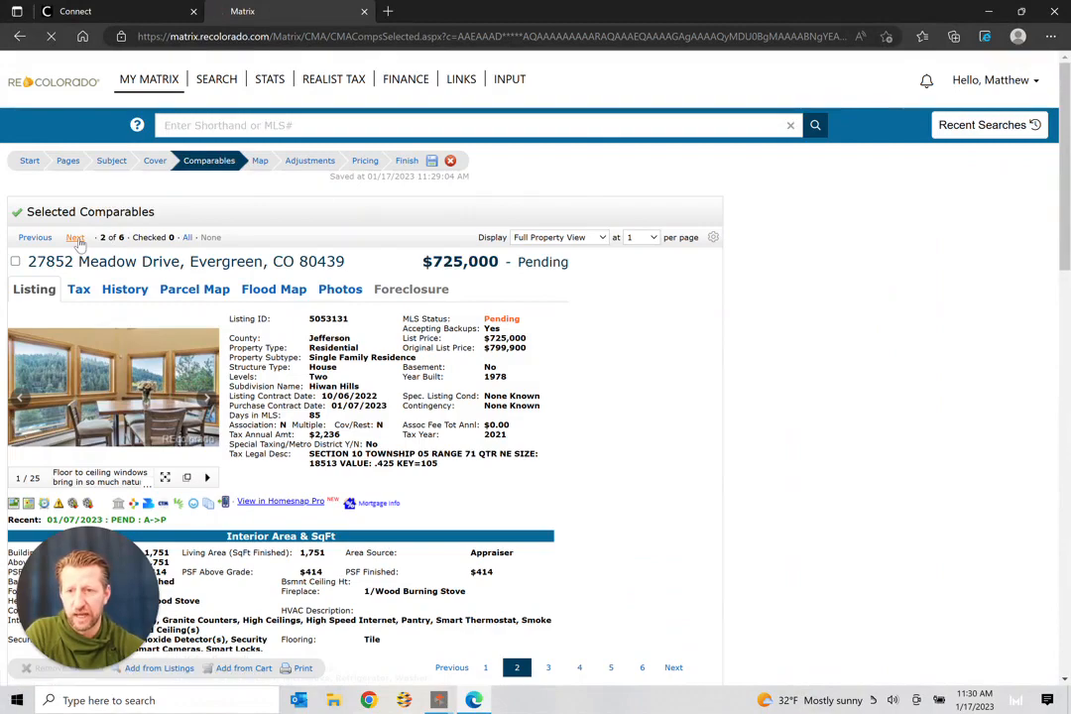
click(75, 238)
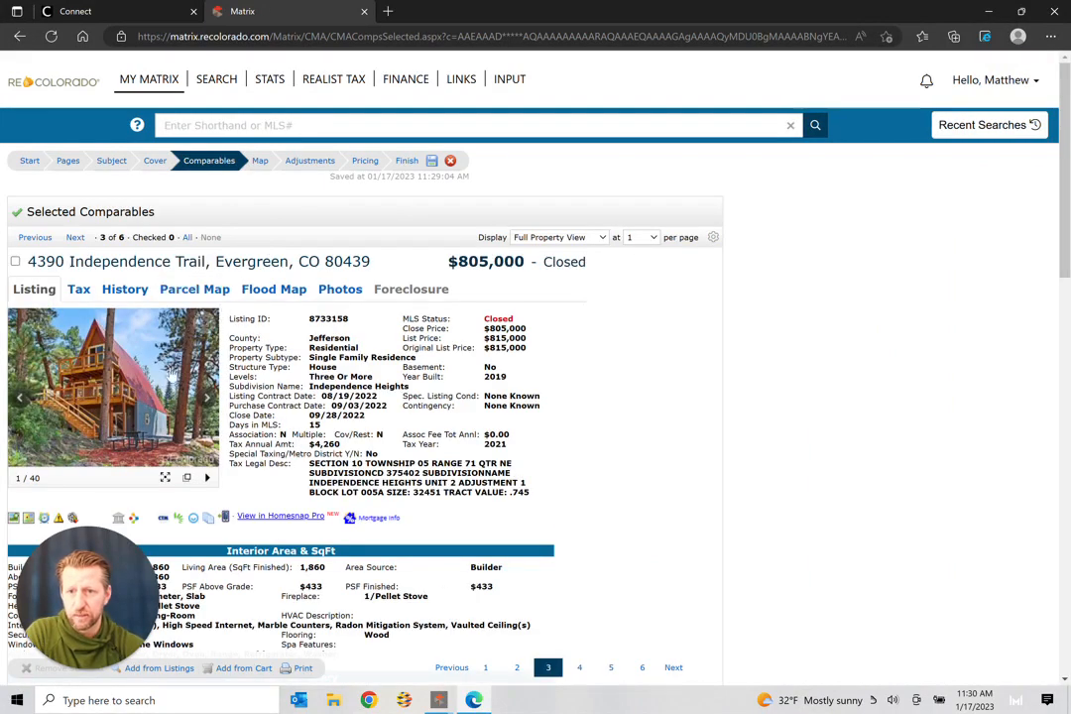
click(139, 318)
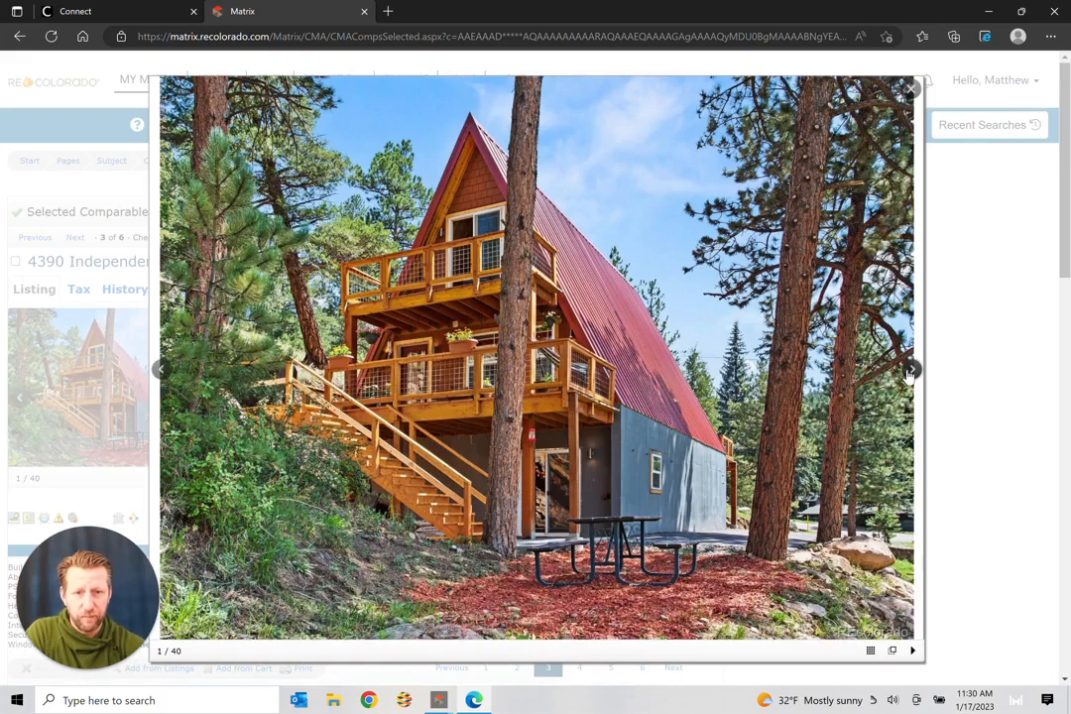
click(910, 371)
click(909, 372)
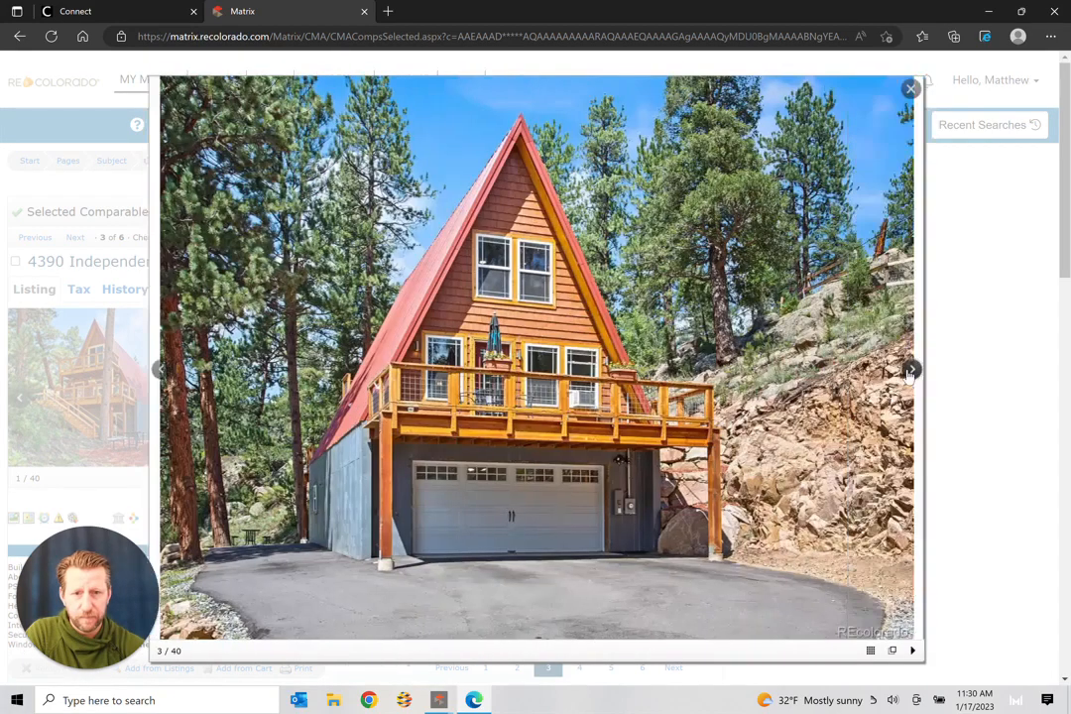
click(909, 372)
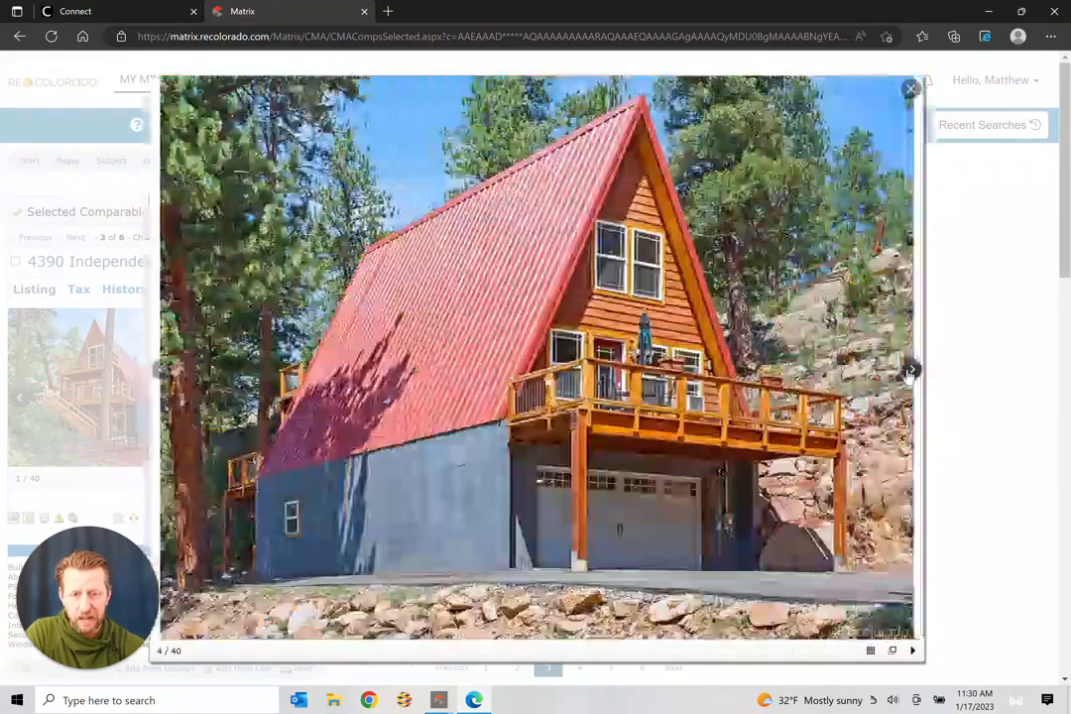
click(909, 372)
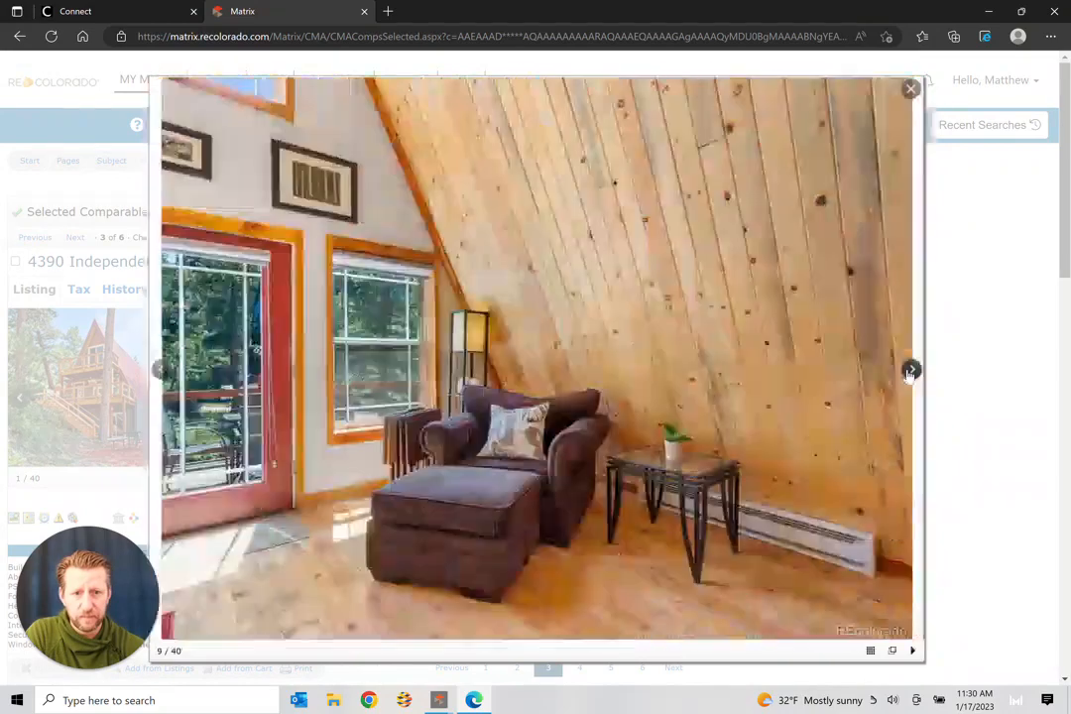
click(910, 372)
click(909, 372)
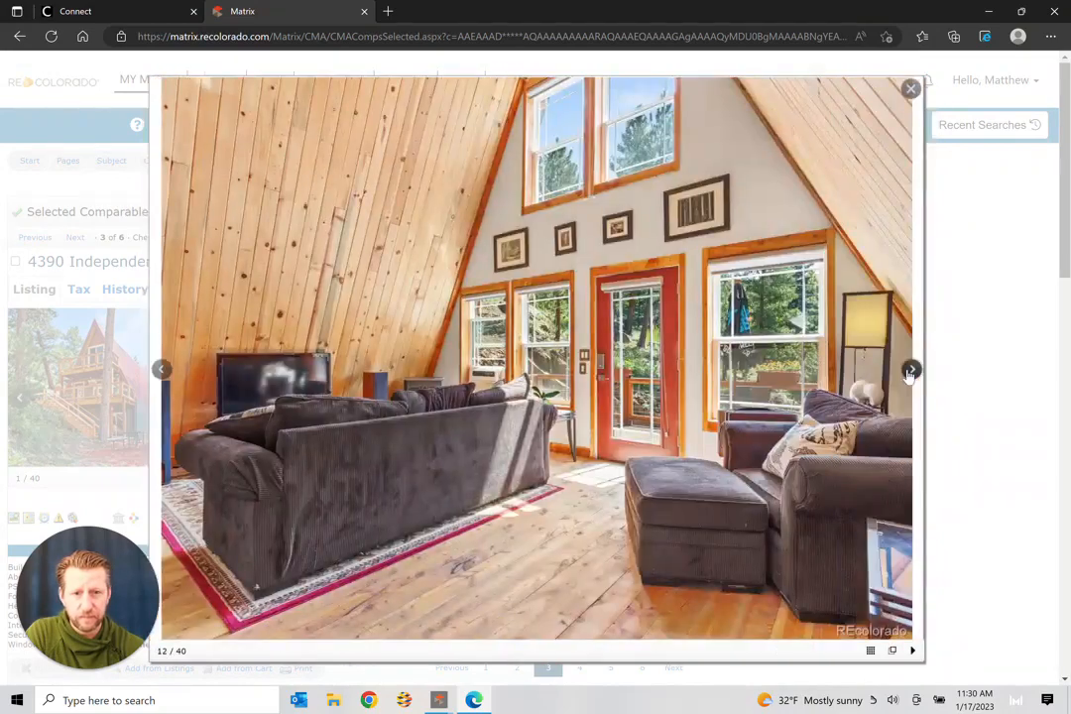
click(910, 372)
click(909, 372)
click(910, 372)
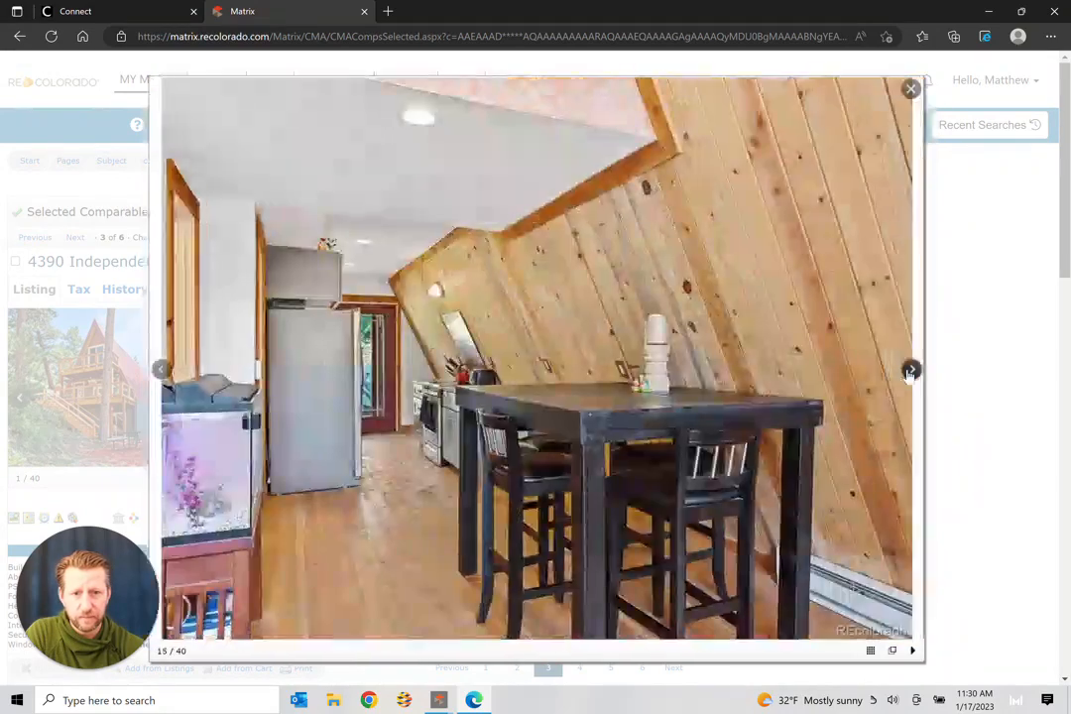
click(909, 372)
click(909, 371)
click(909, 372)
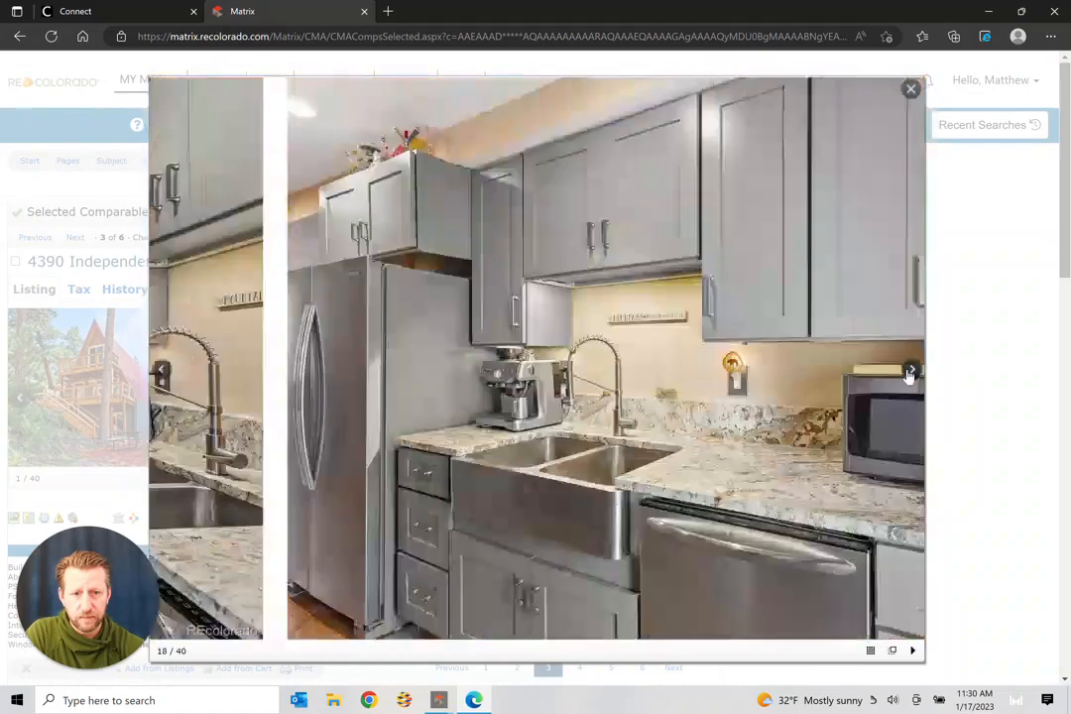
click(909, 372)
click(909, 372)
click(909, 371)
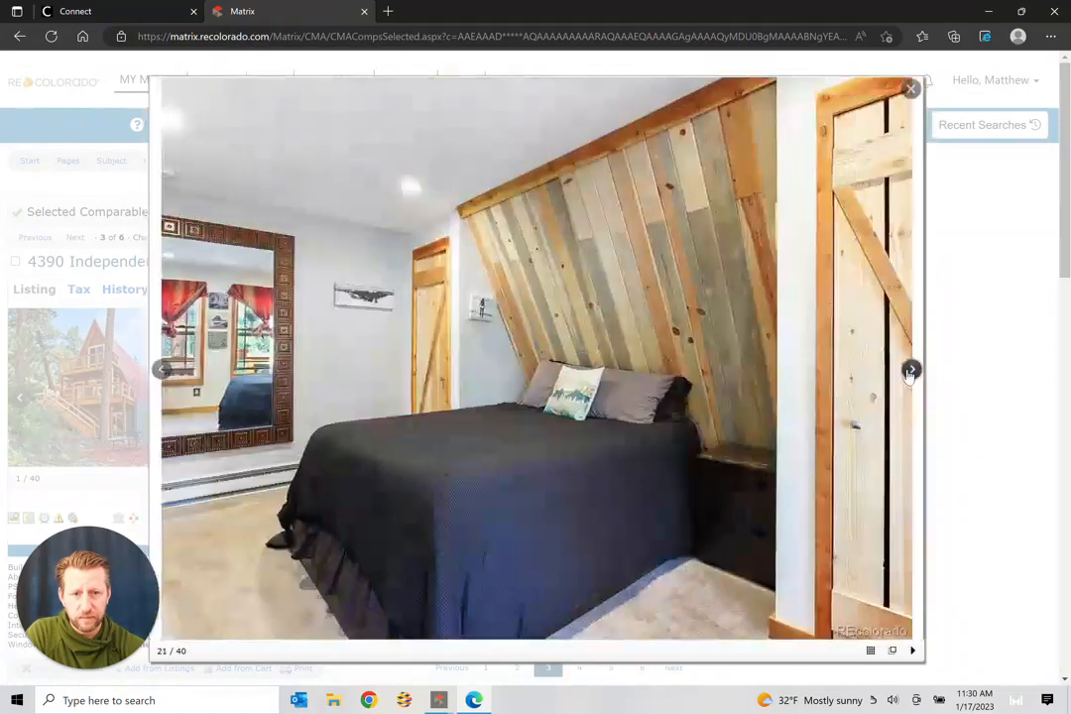
click(909, 371)
click(910, 372)
click(909, 372)
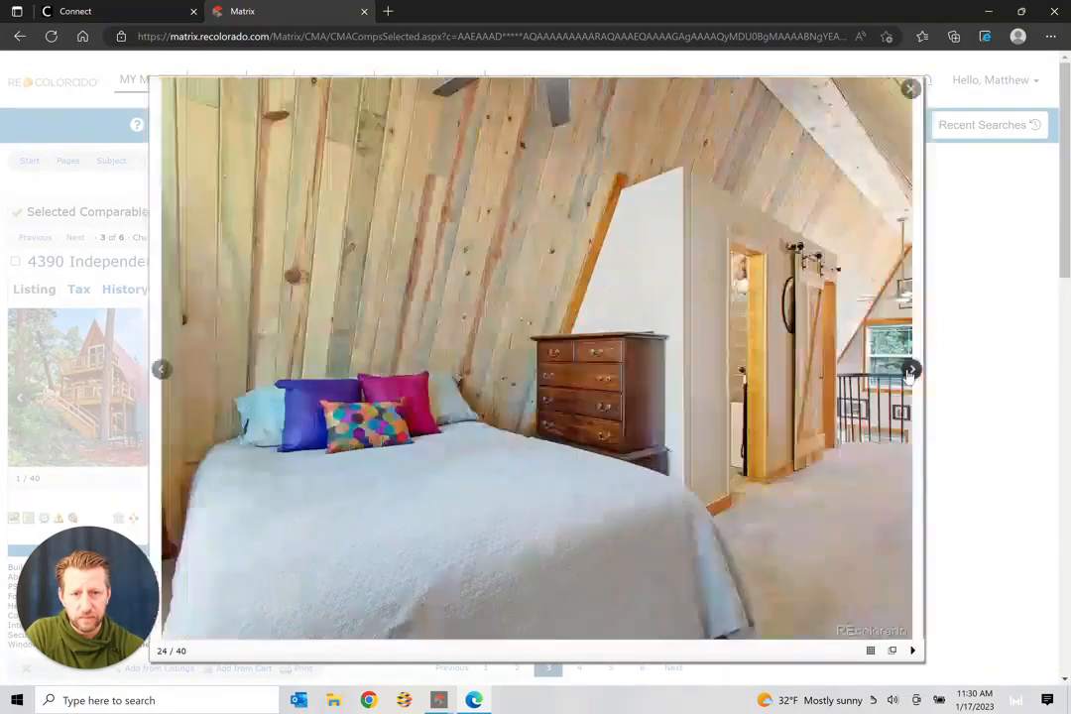
click(910, 372)
click(910, 371)
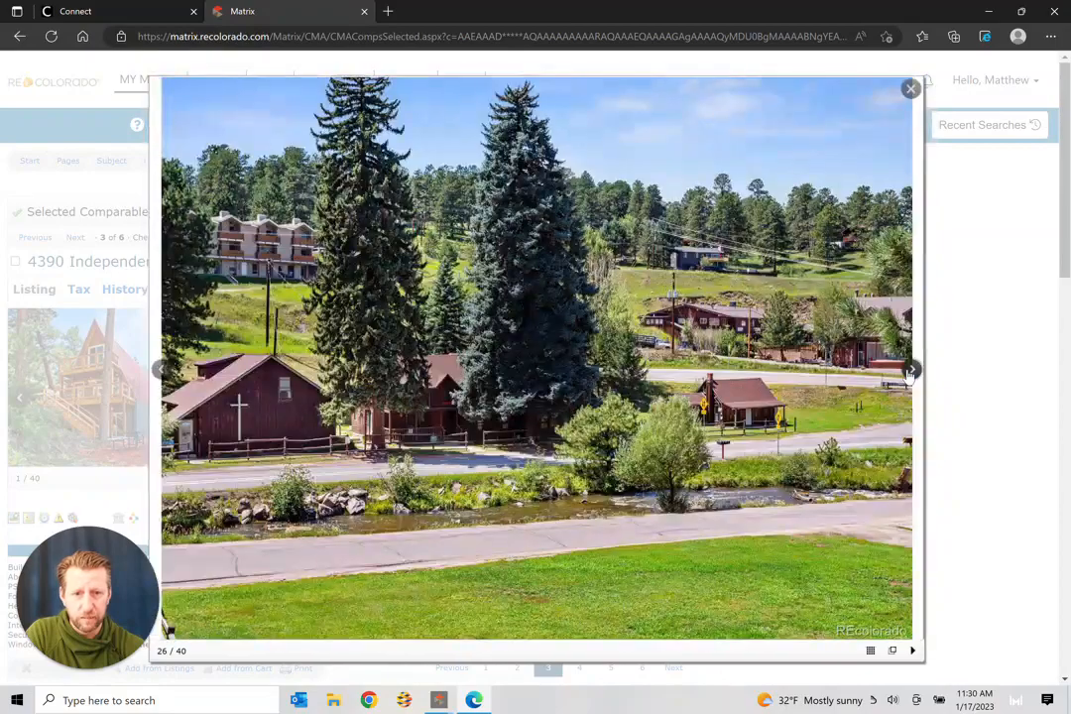
click(909, 372)
click(909, 372)
click(910, 372)
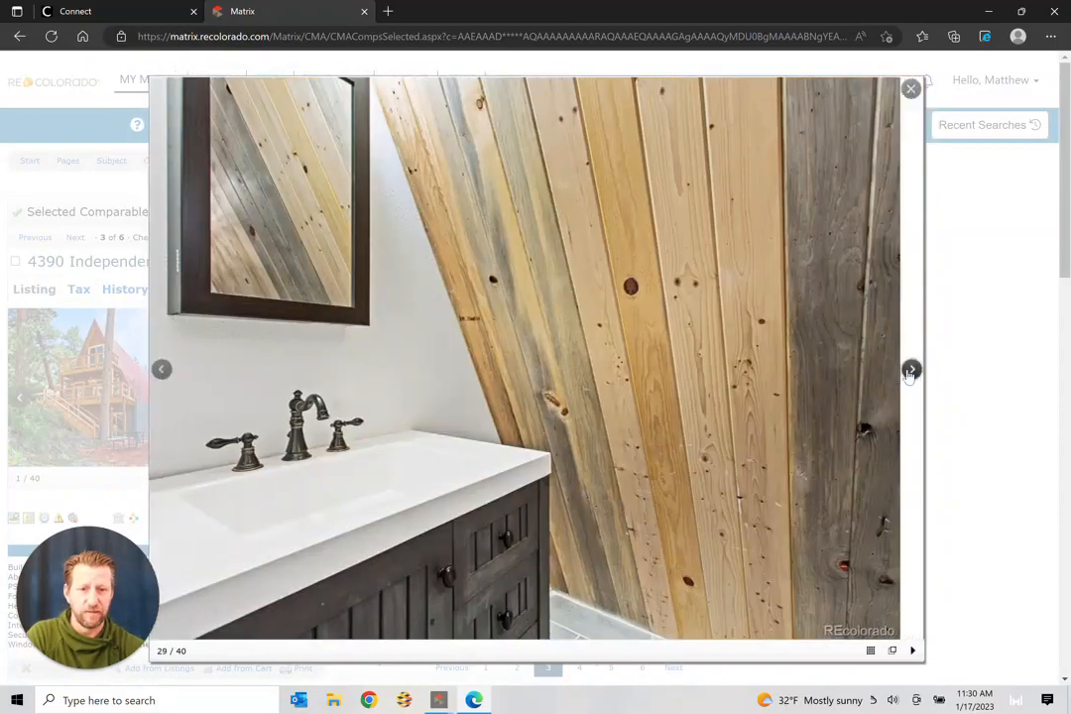
click(909, 372)
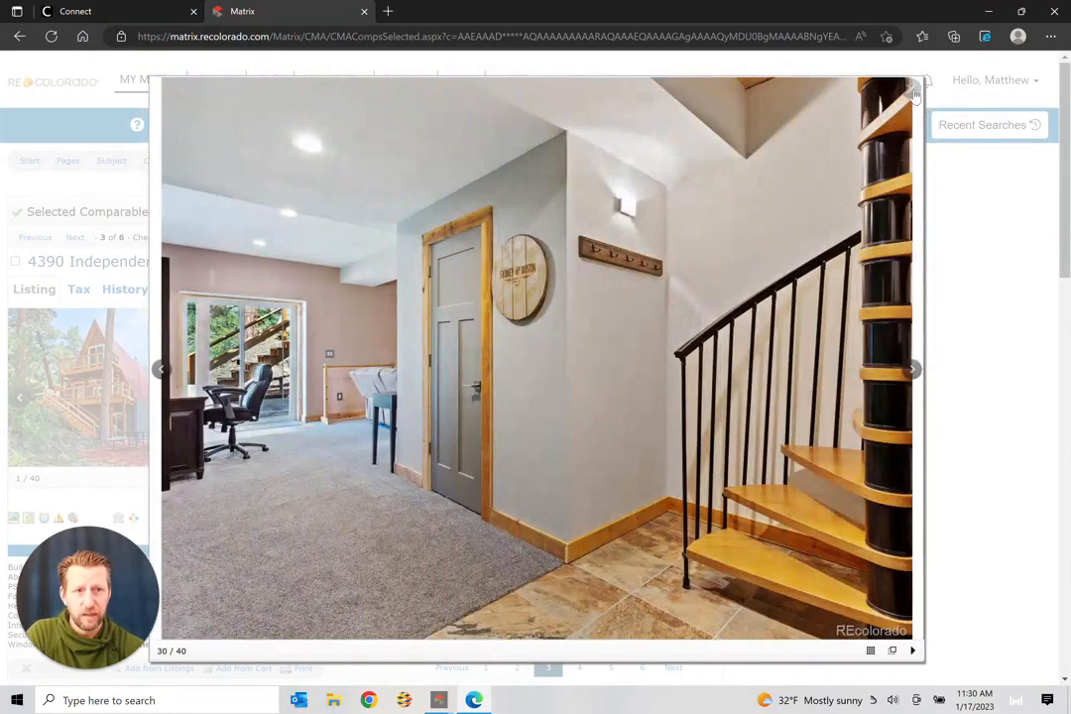
right_click(914, 94)
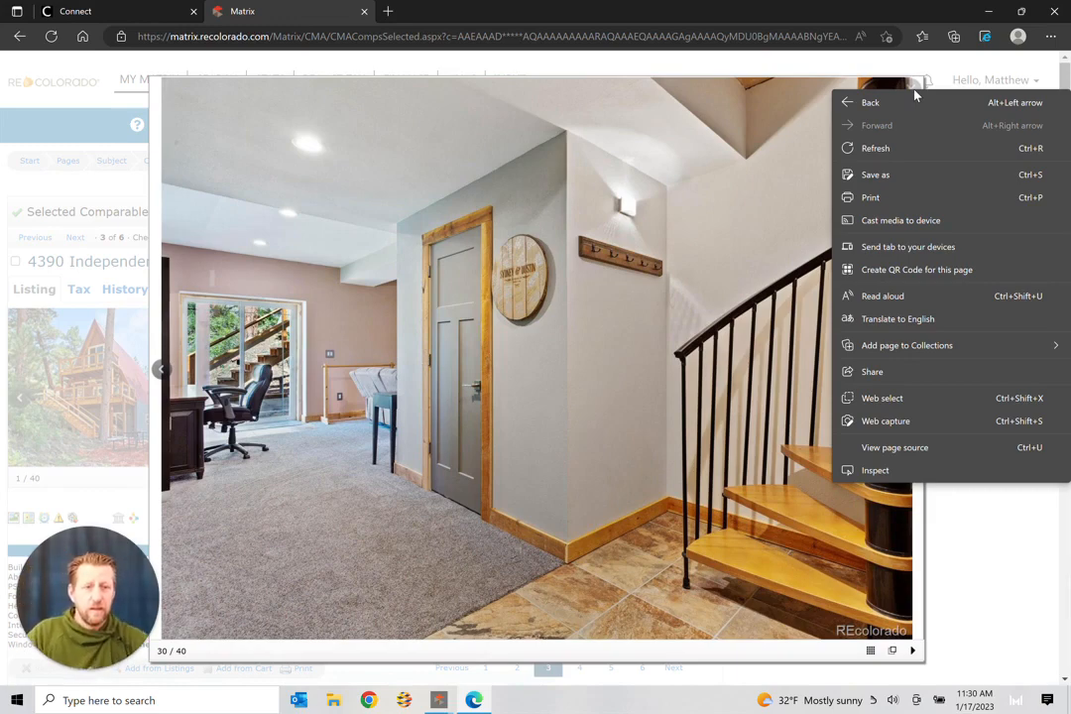
click(991, 545)
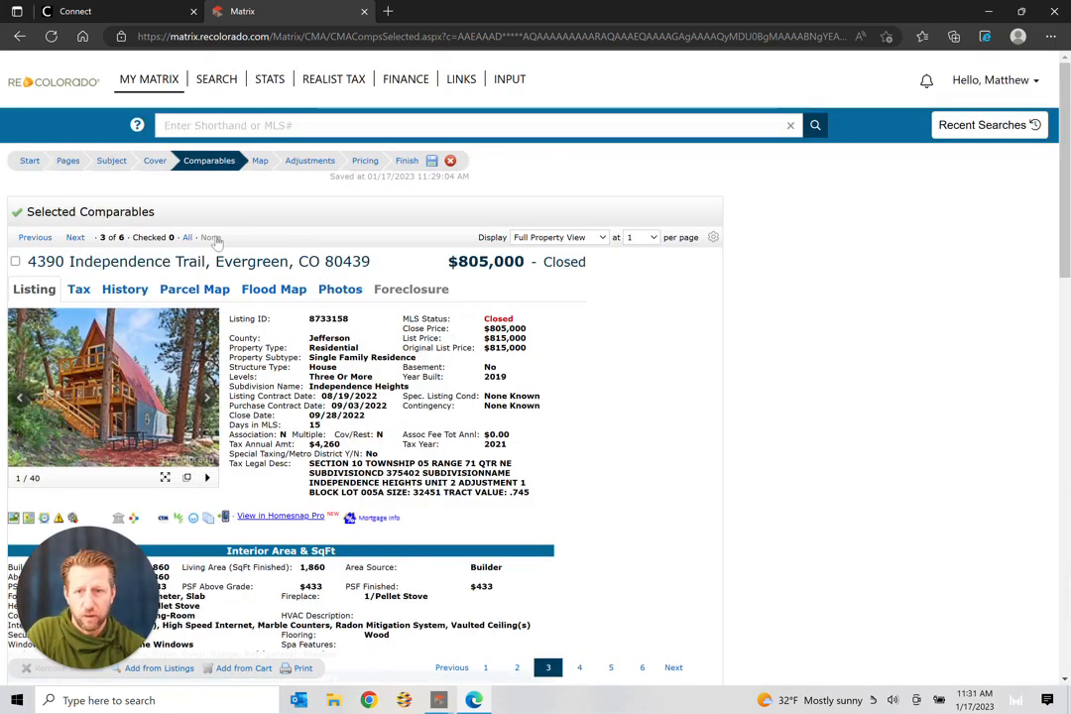
Step: Advance to comparable 4 of 6, page its photos to 22 of 27, then close the gallery
click(77, 240)
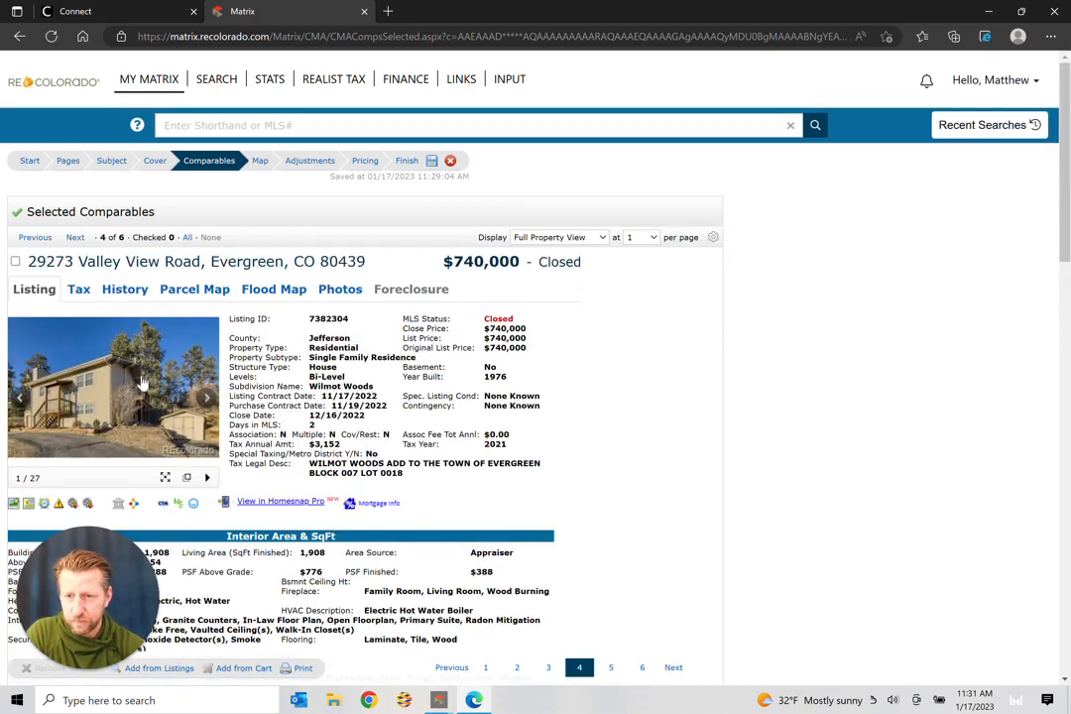
click(141, 382)
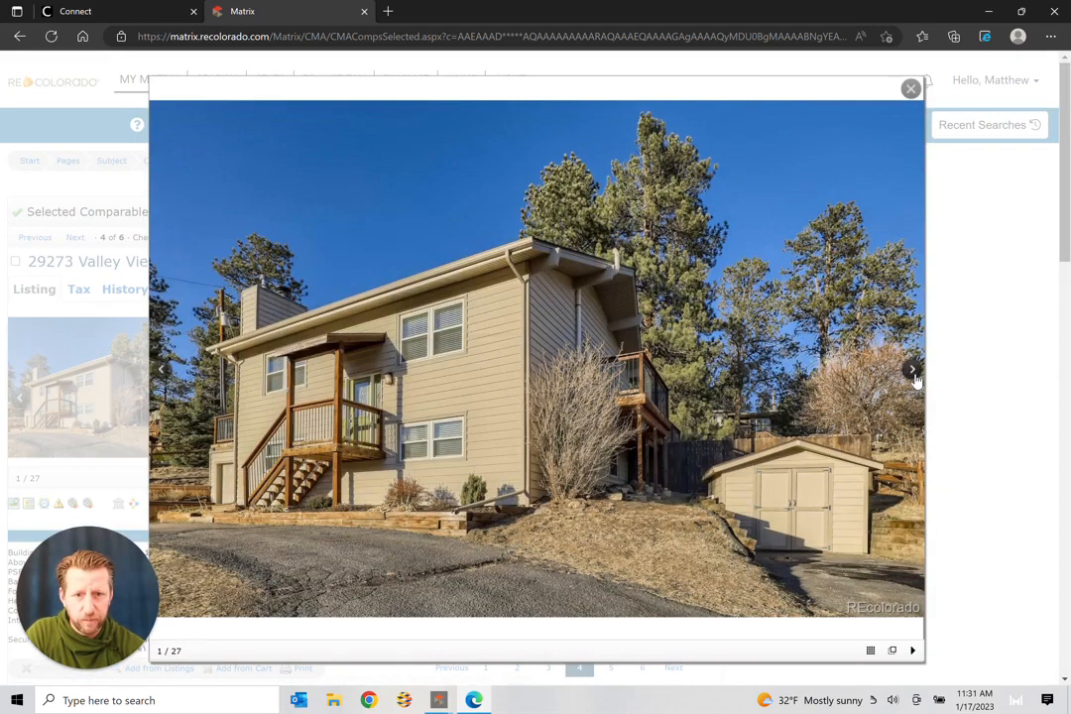
click(913, 371)
click(913, 373)
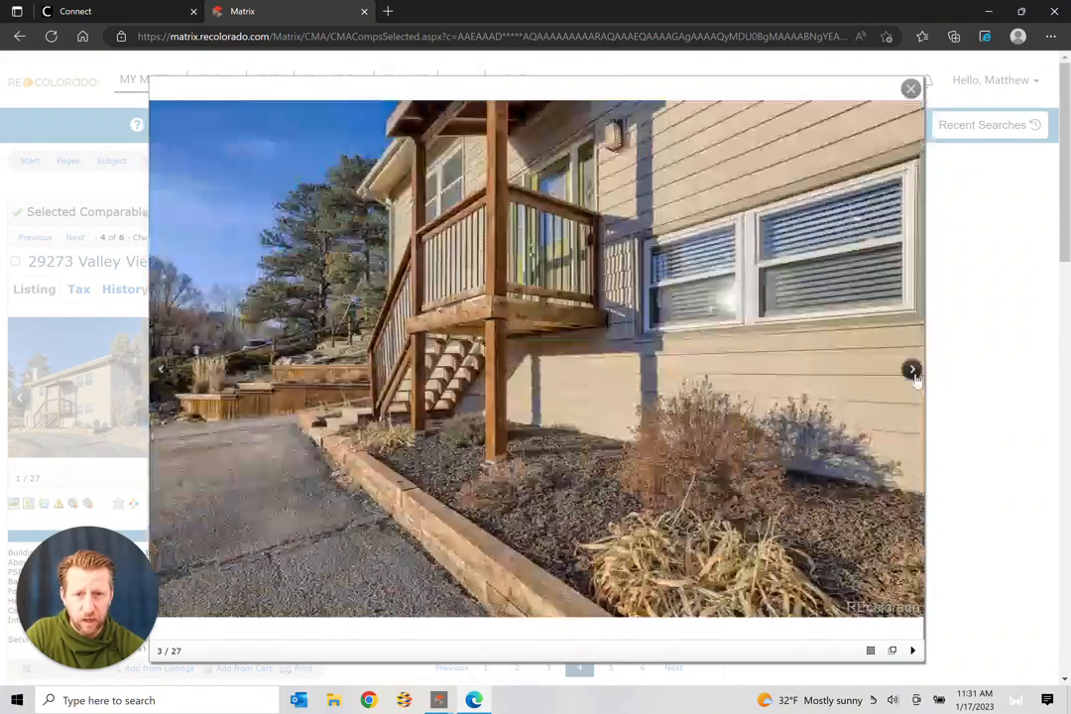
click(913, 373)
click(914, 370)
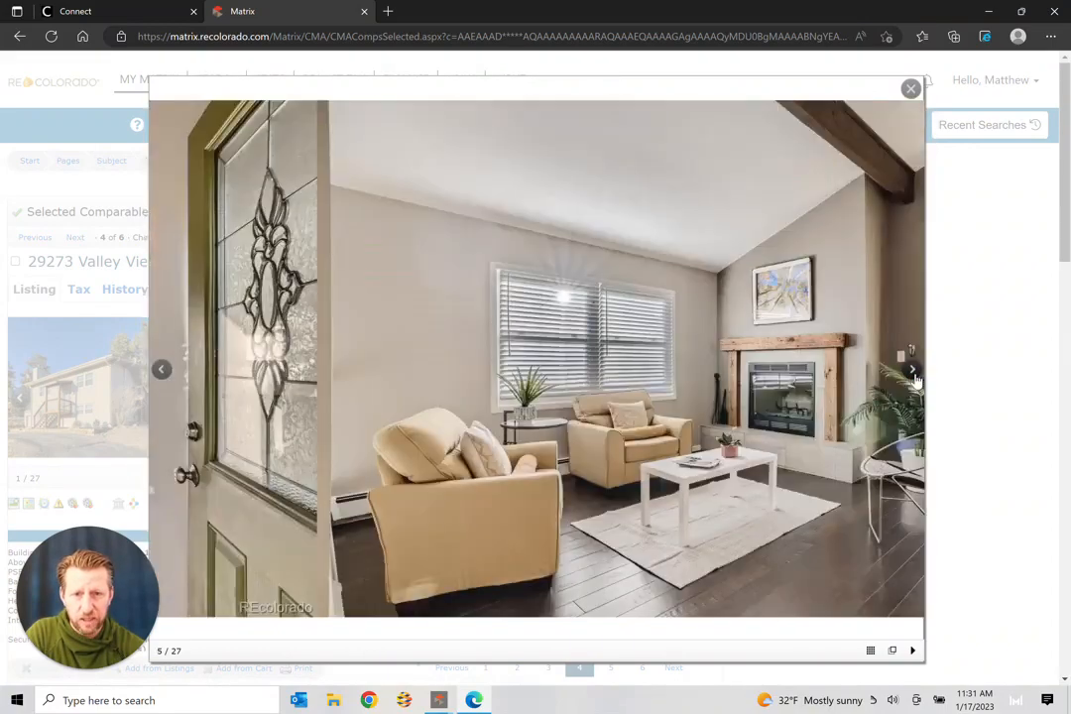
click(913, 371)
click(913, 371)
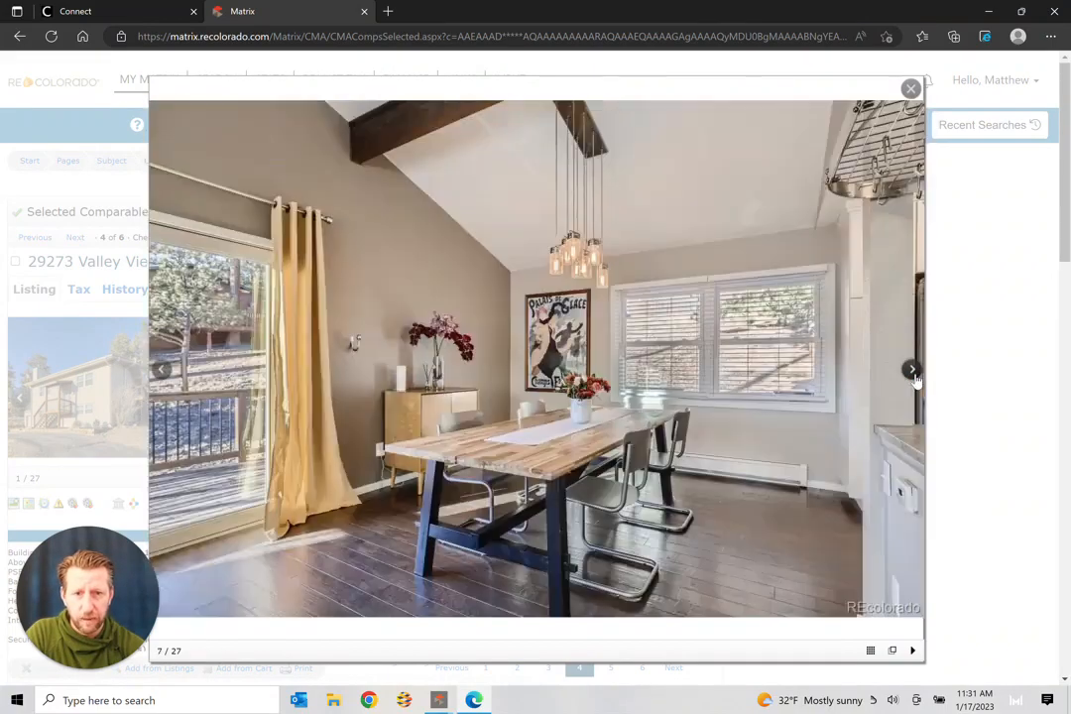
click(913, 371)
click(913, 371)
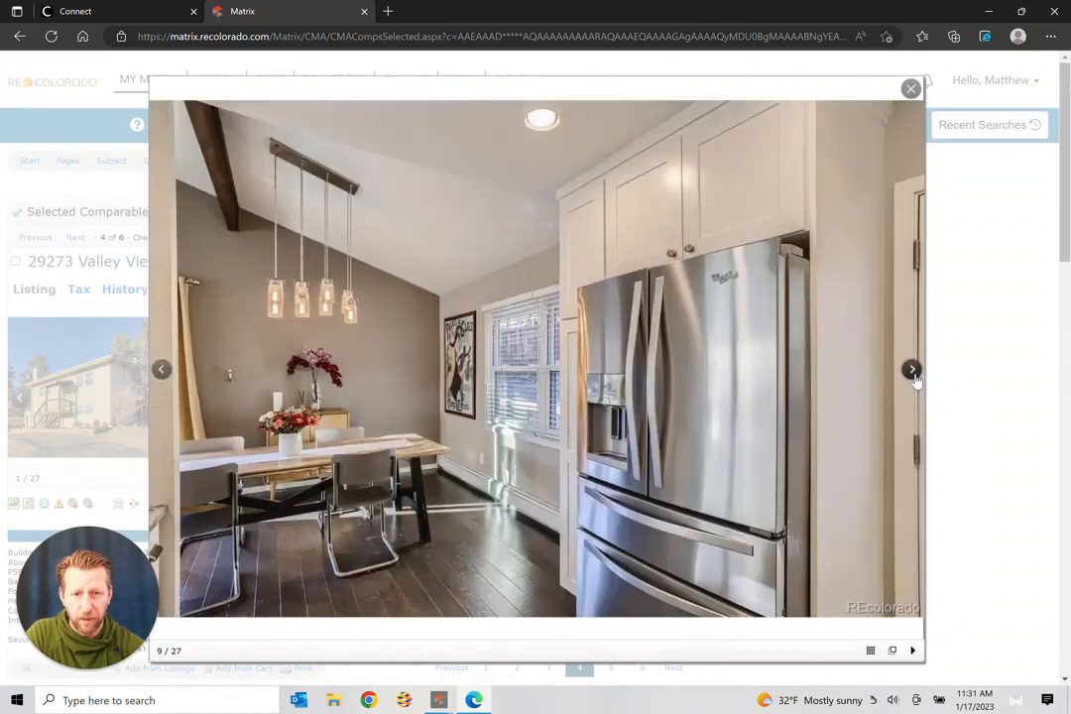
click(914, 371)
click(913, 371)
click(913, 371)
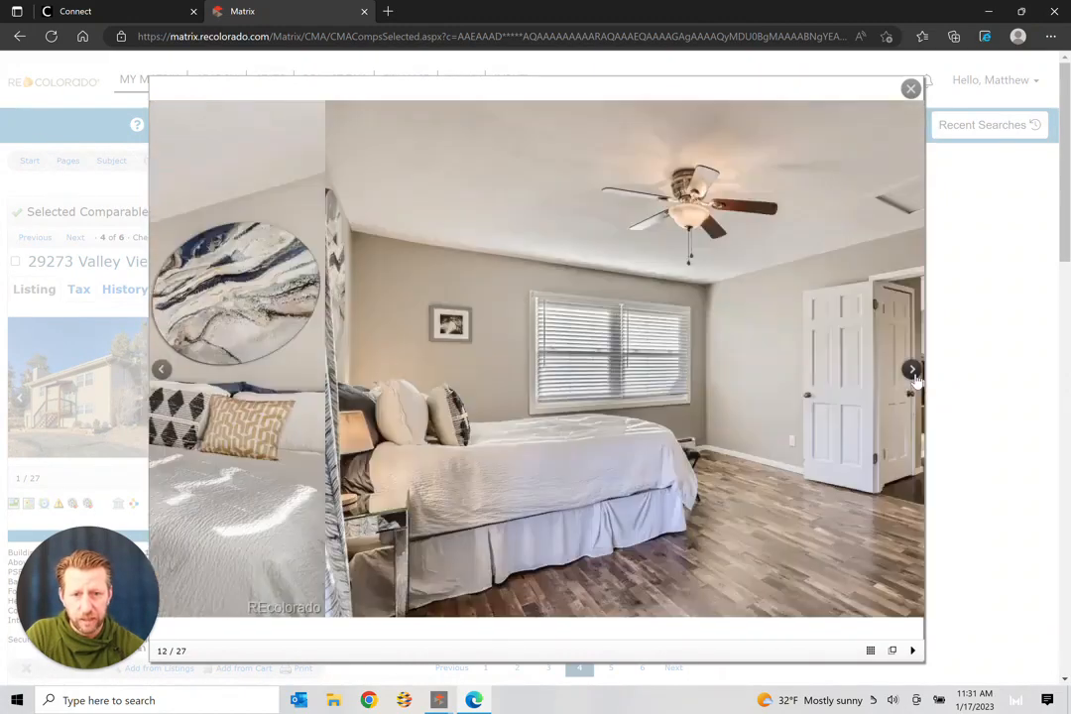
click(913, 371)
click(913, 371)
click(913, 371)
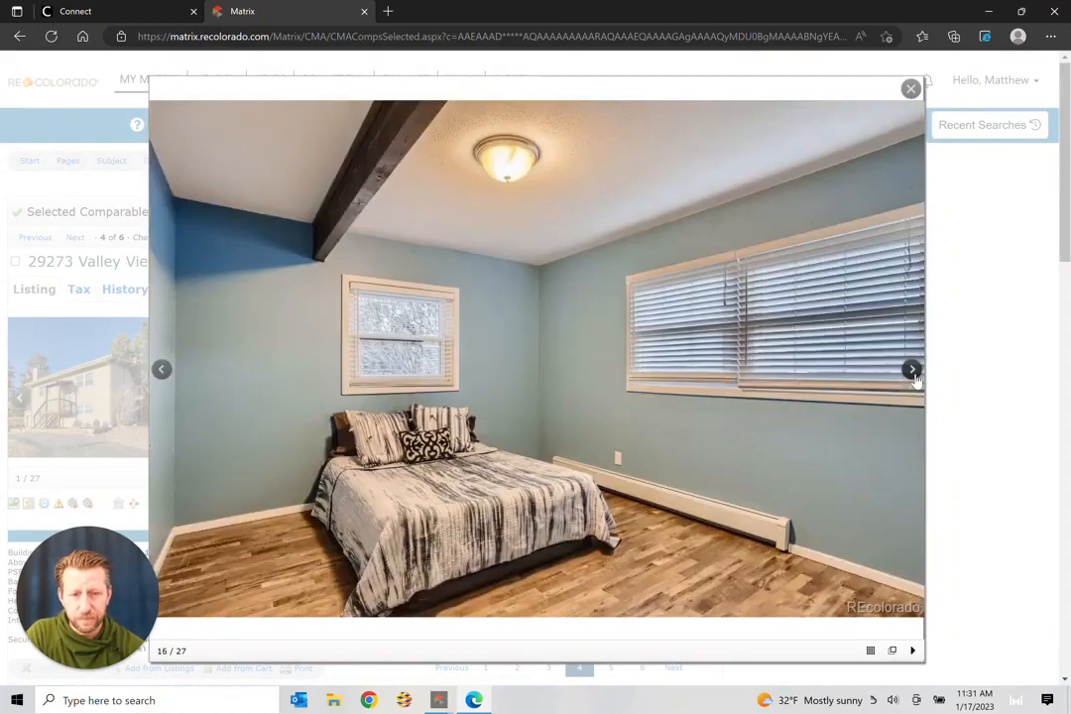
click(913, 371)
click(914, 371)
click(913, 370)
click(913, 371)
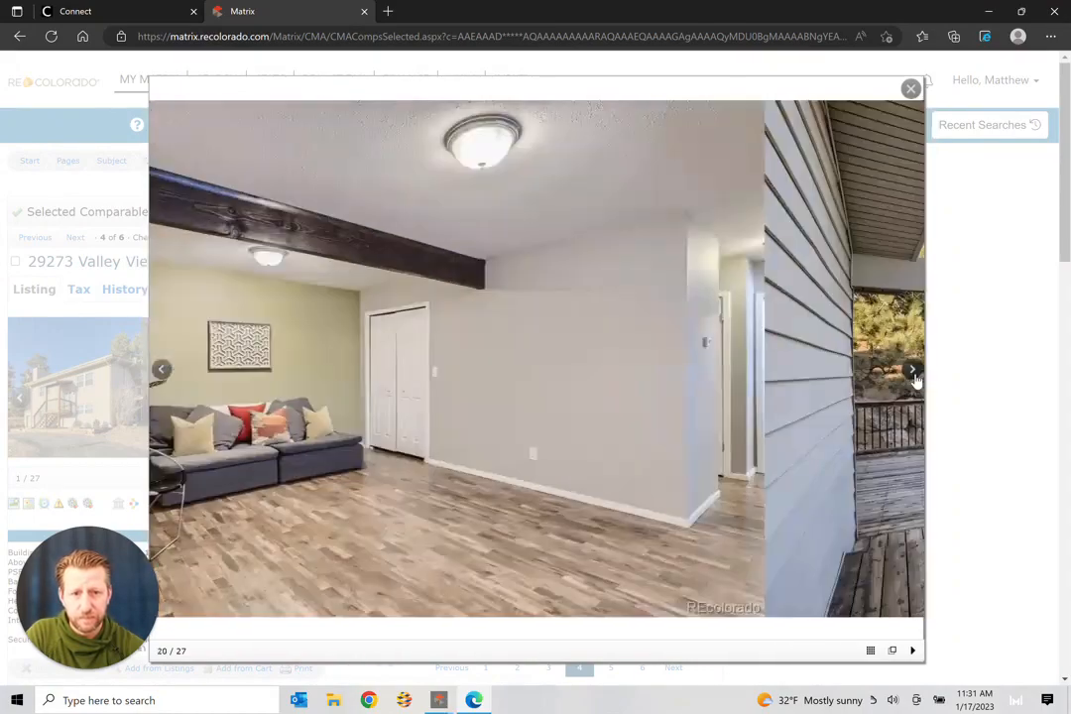
click(913, 370)
click(913, 371)
click(914, 371)
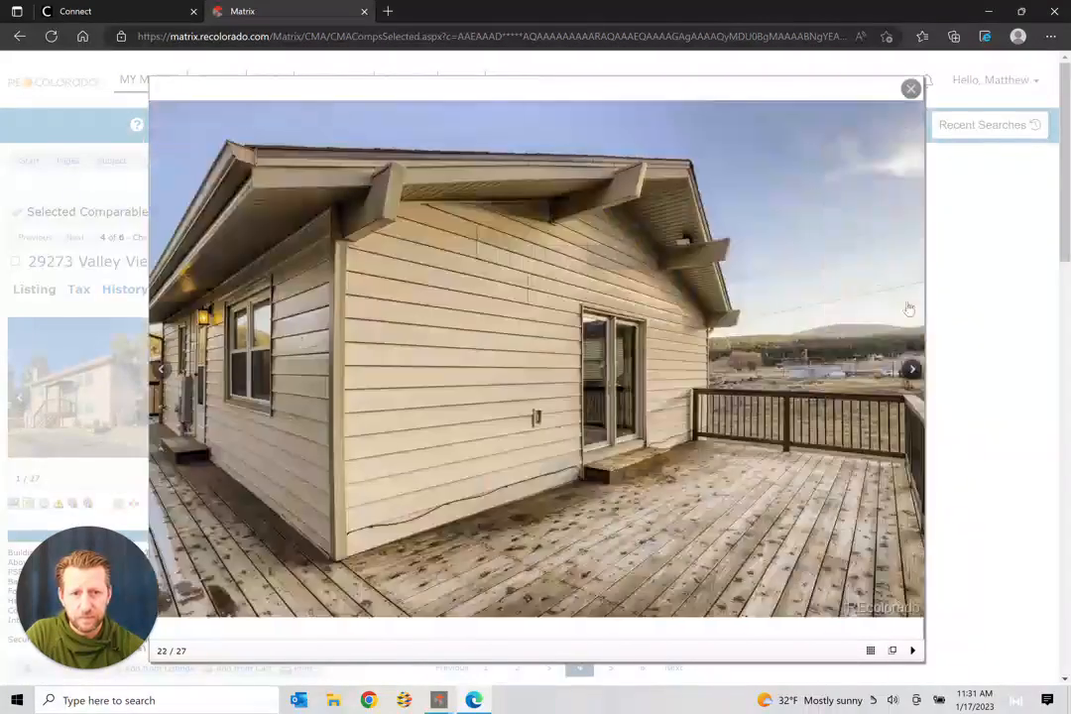
click(910, 88)
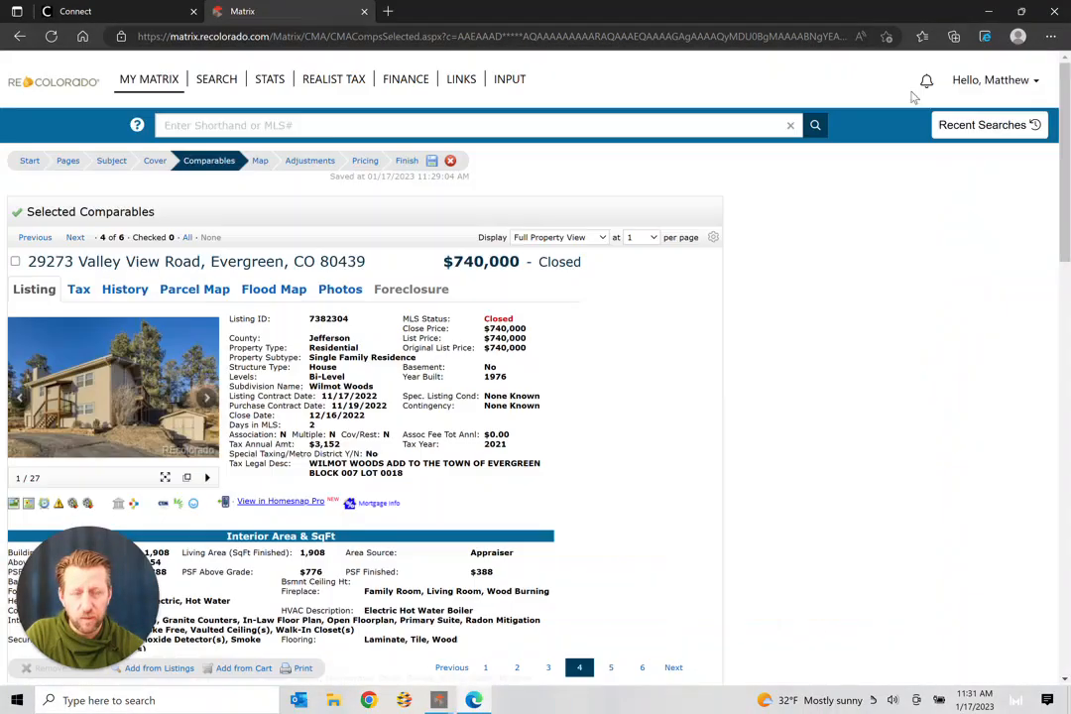
click(28, 503)
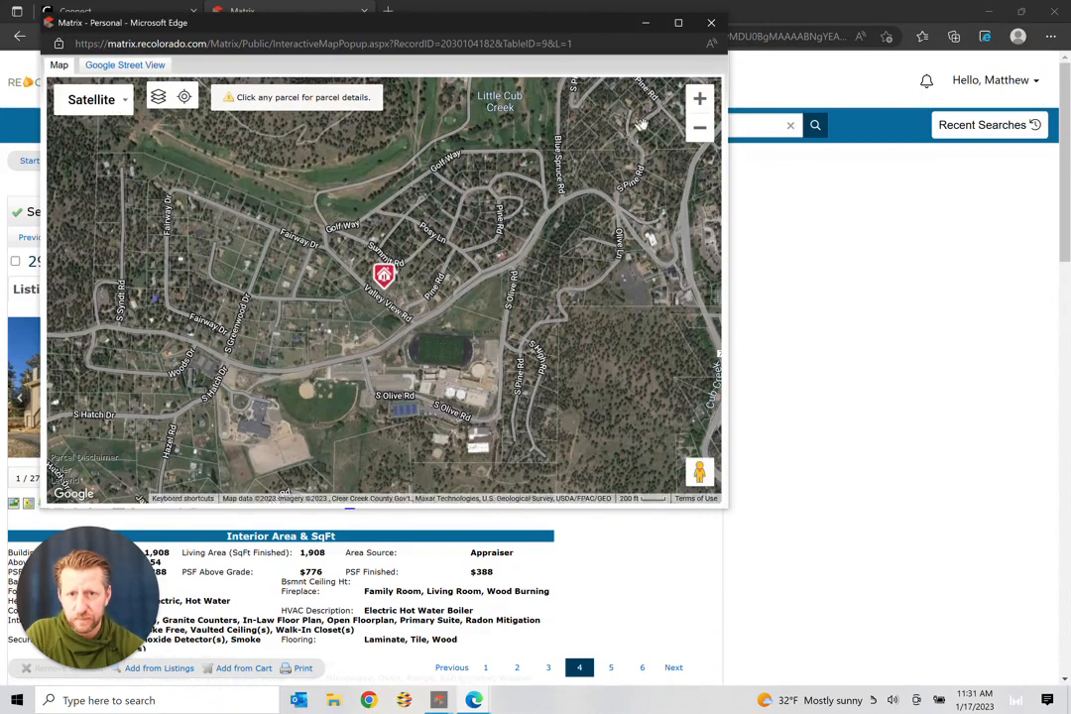
click(699, 129)
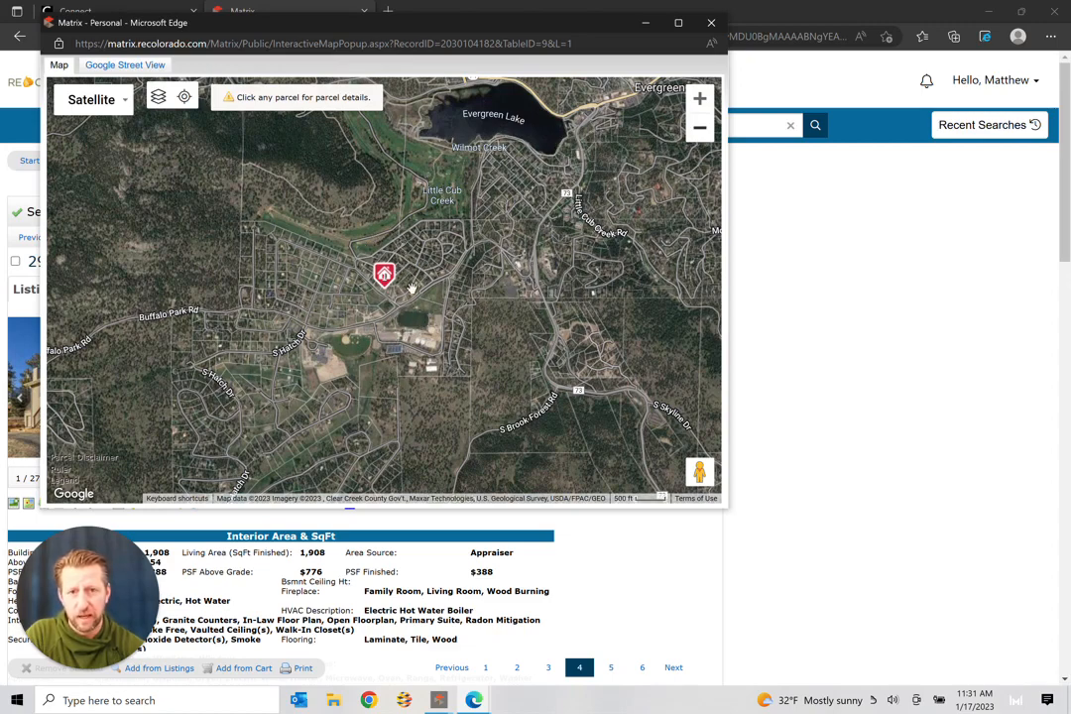
click(710, 24)
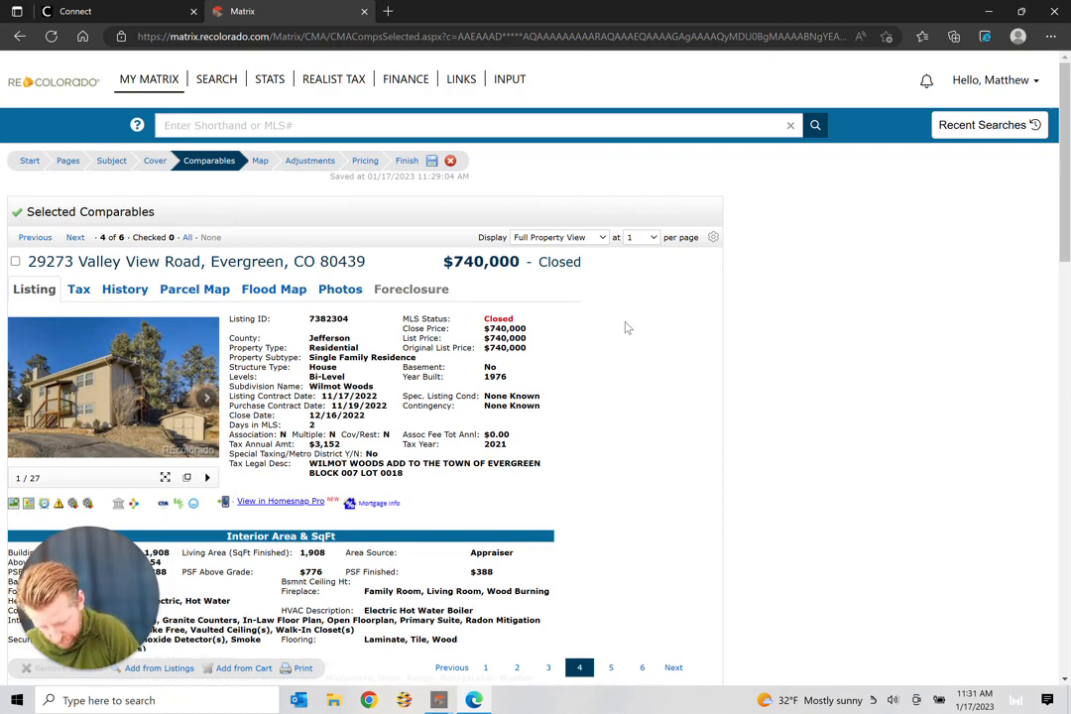
click(83, 239)
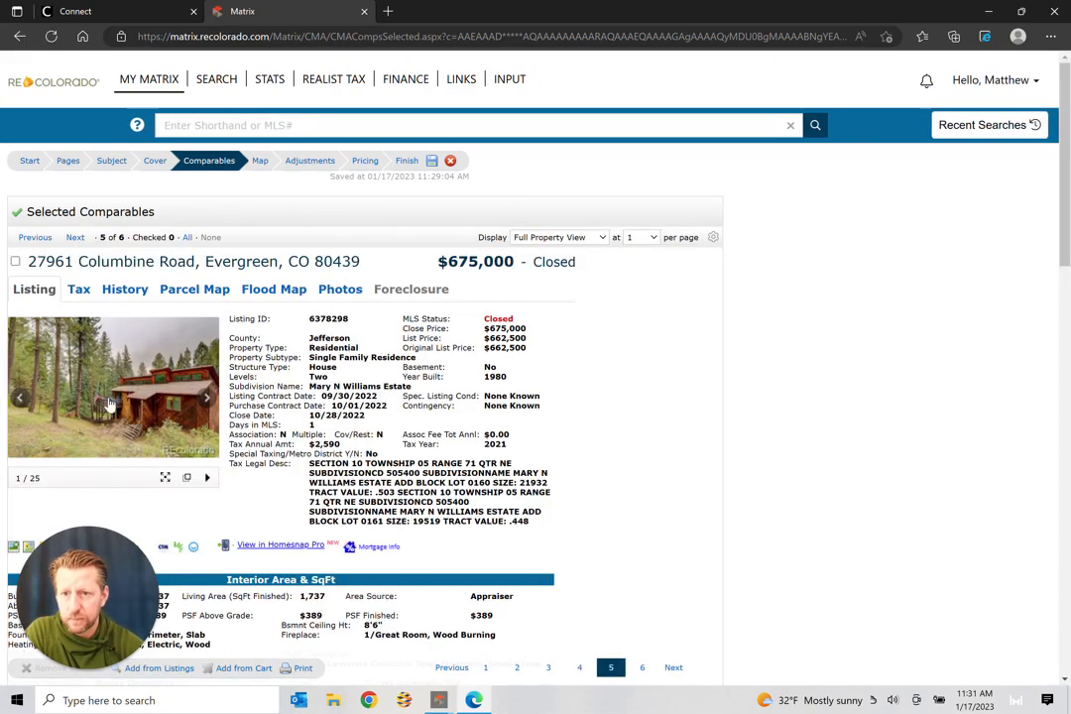
click(110, 402)
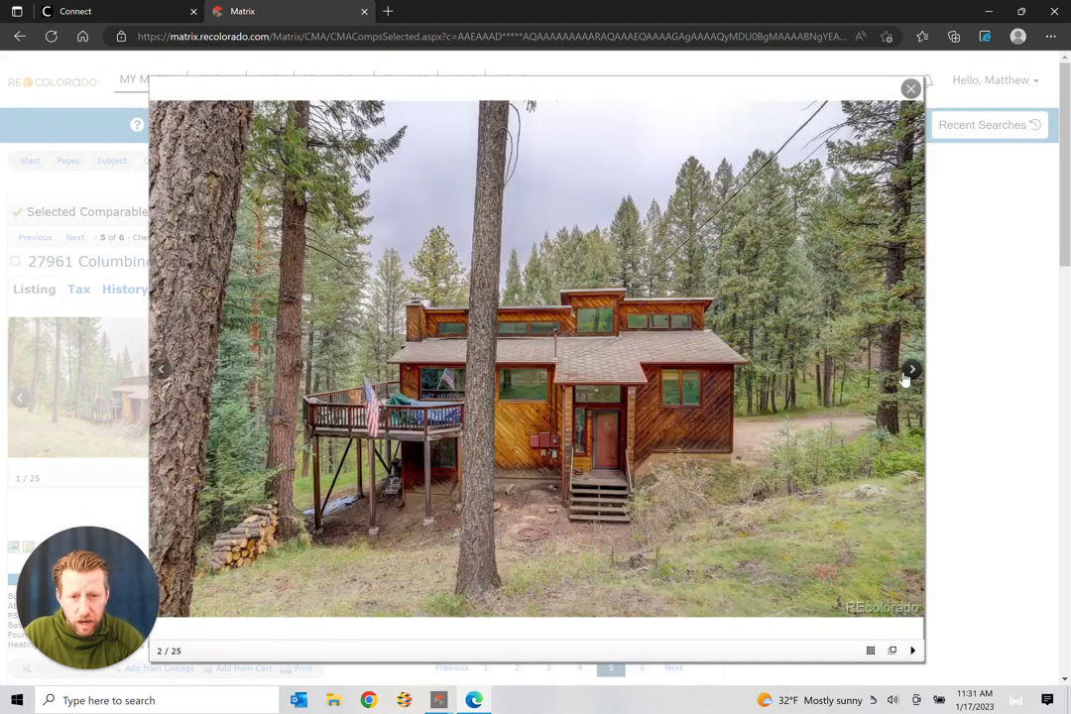
click(904, 378)
click(905, 378)
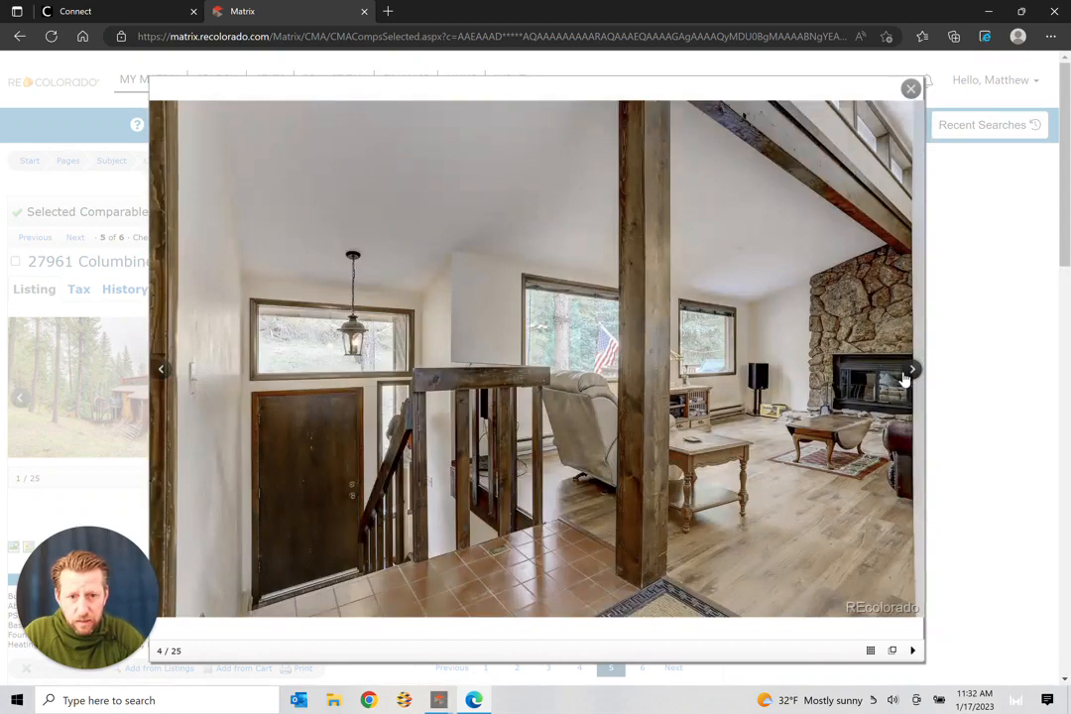
click(904, 377)
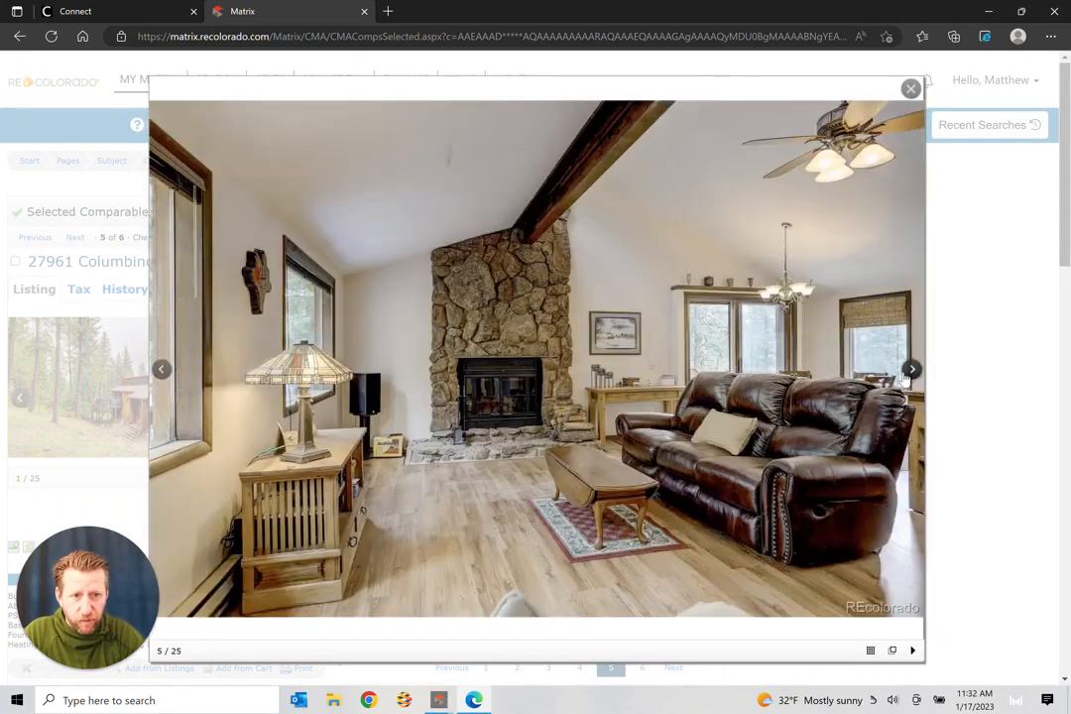
click(905, 378)
click(904, 377)
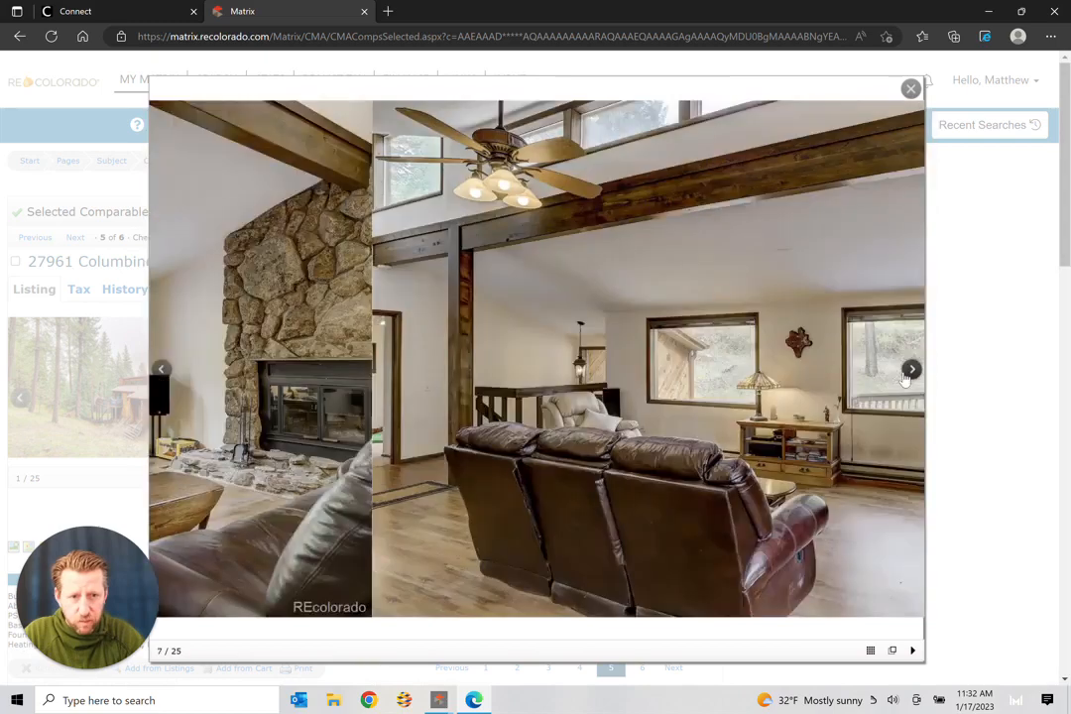
click(904, 377)
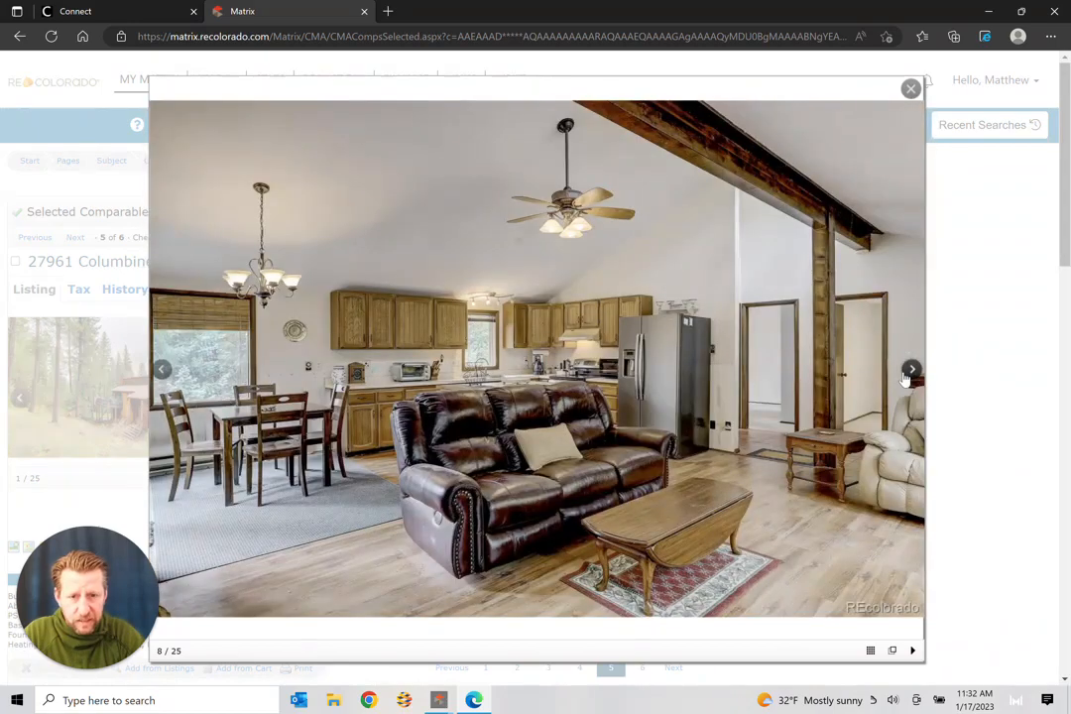
click(904, 378)
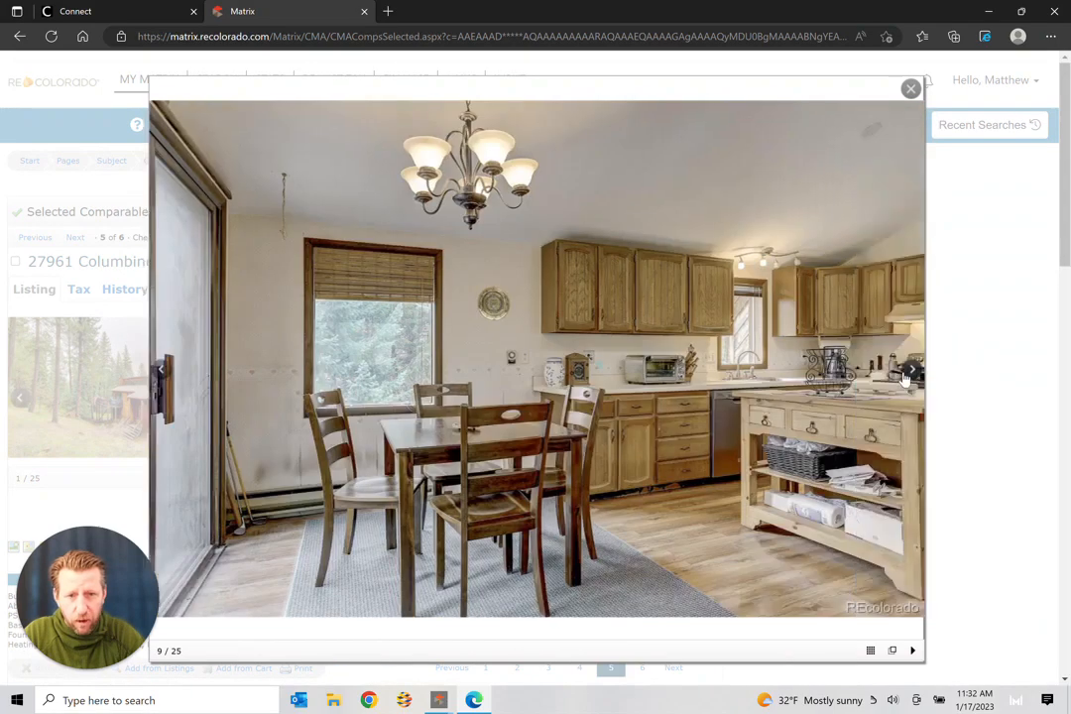
click(904, 378)
click(904, 378)
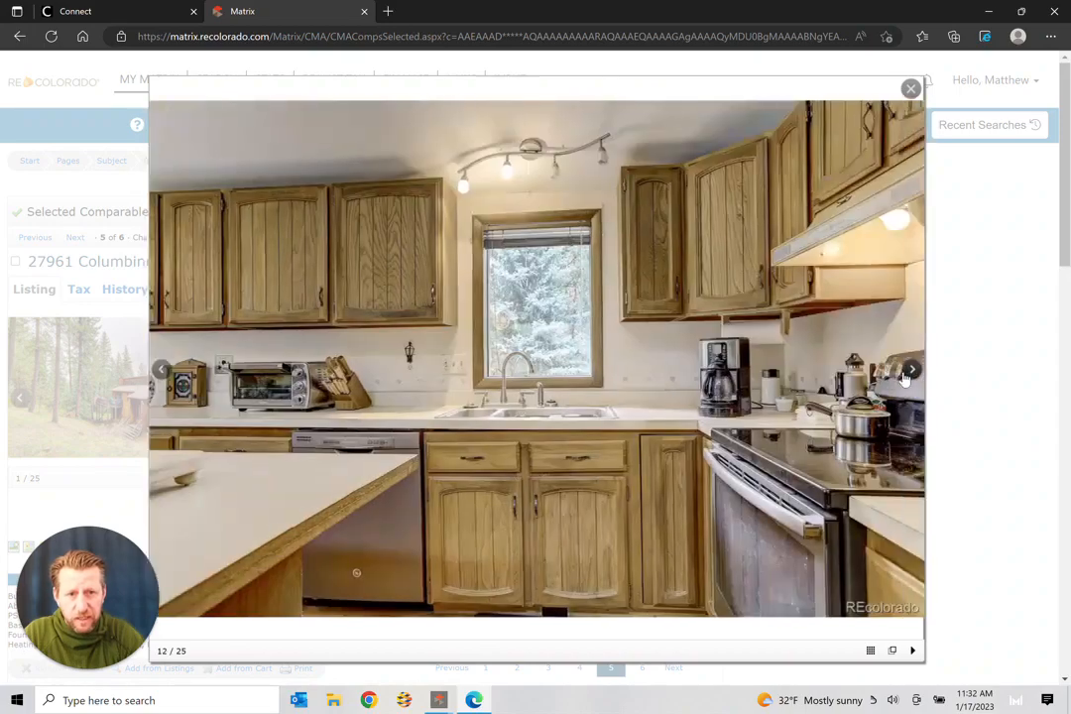
click(905, 378)
click(904, 378)
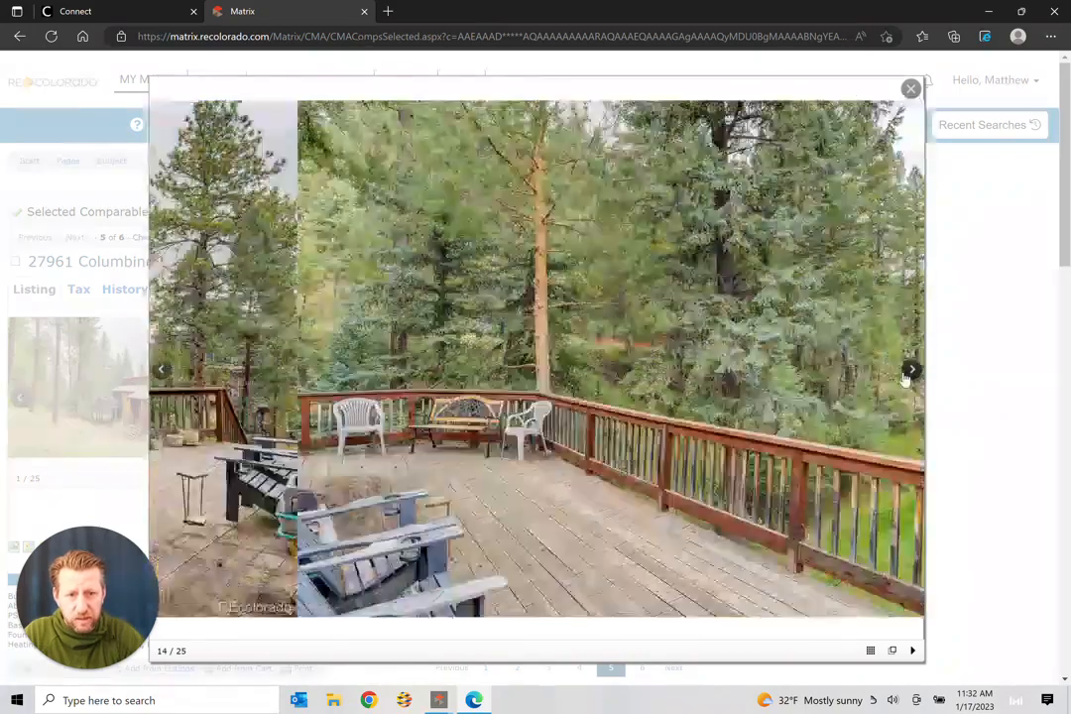
click(905, 378)
click(910, 369)
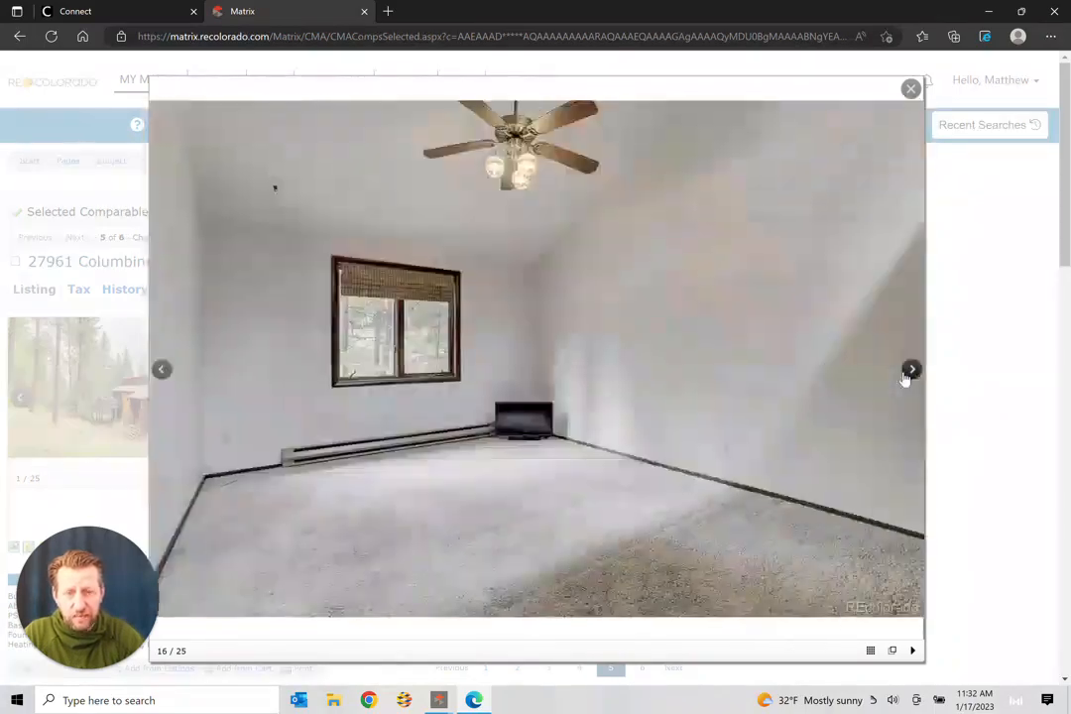
click(910, 368)
click(904, 376)
click(905, 376)
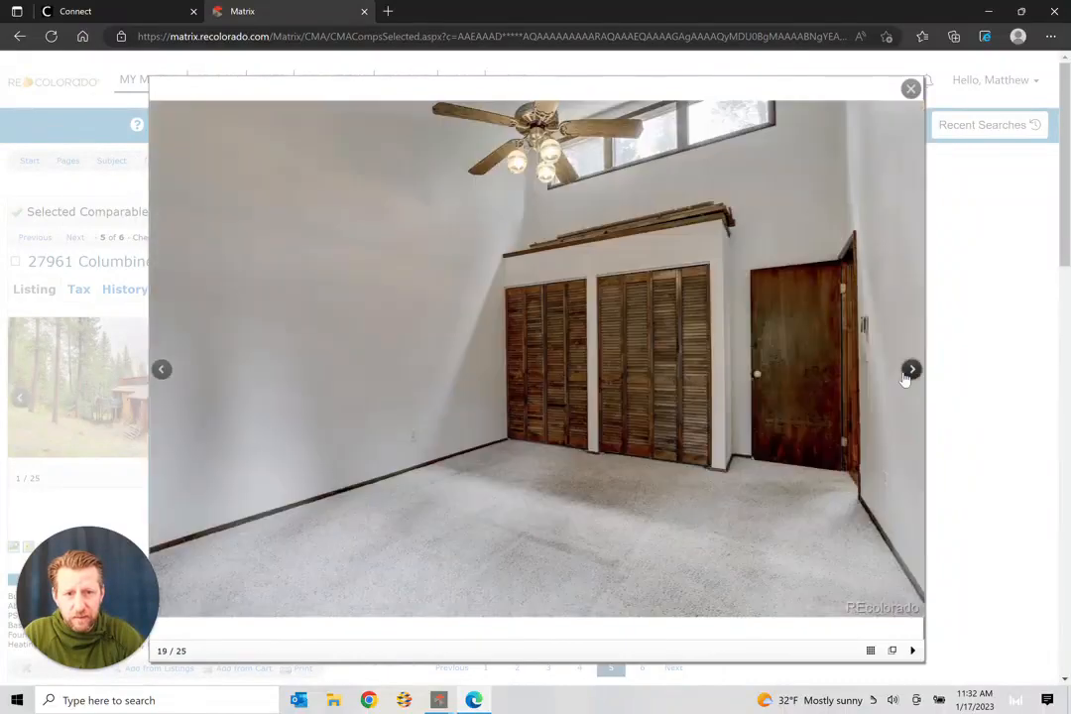
click(905, 376)
click(904, 378)
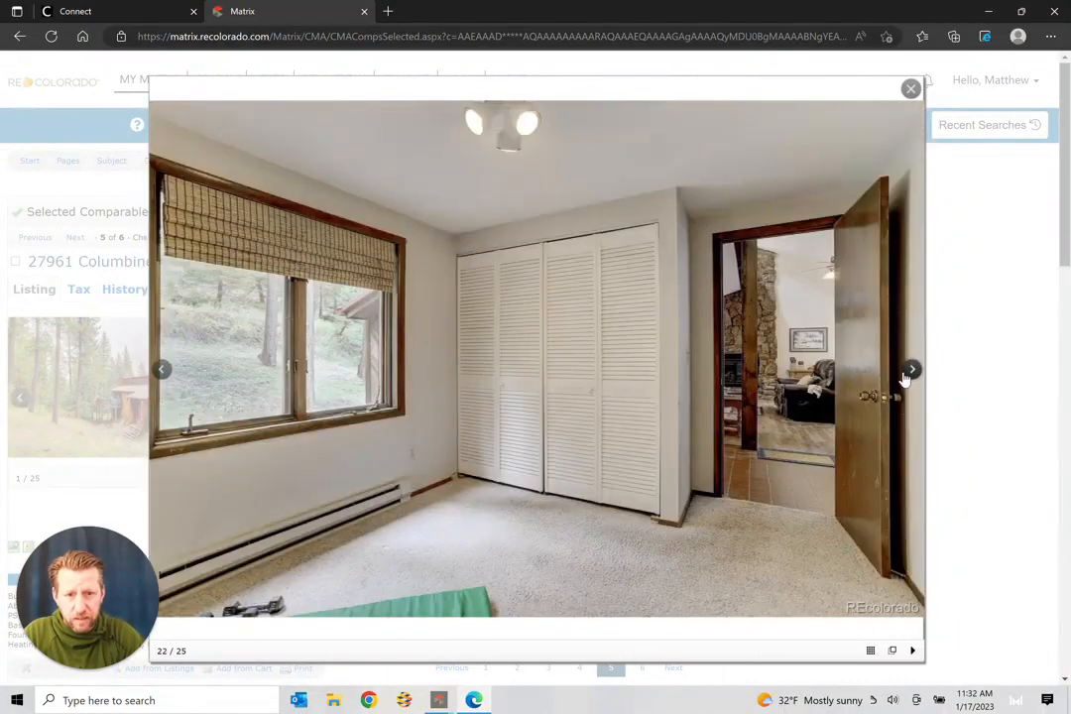
click(904, 377)
click(904, 377)
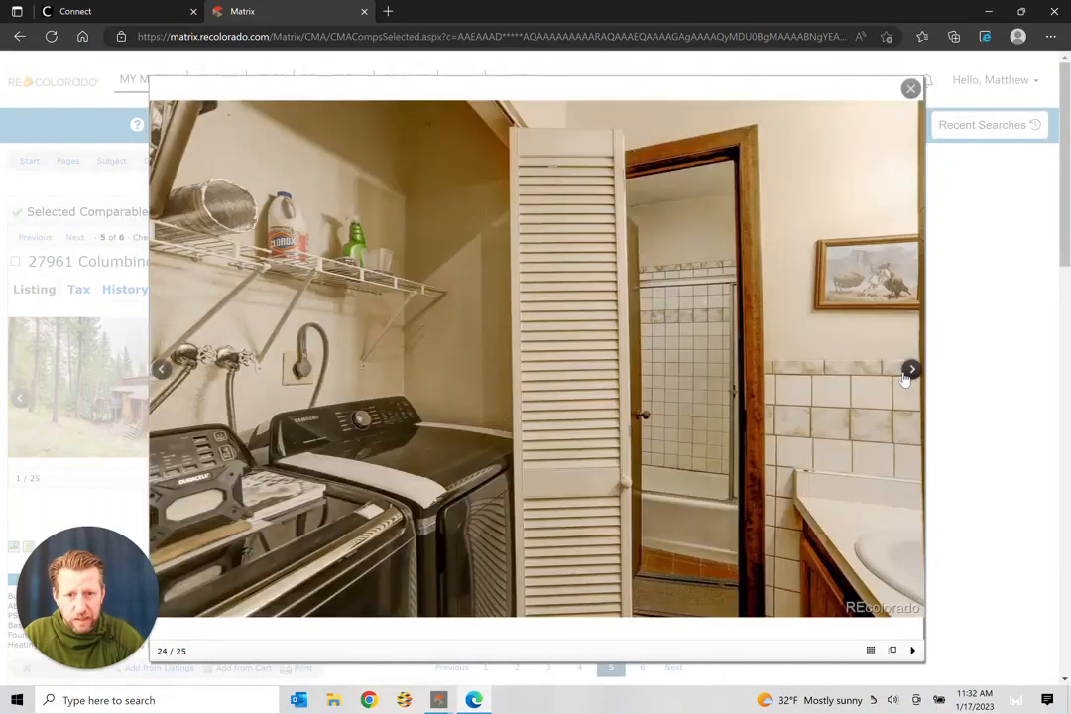
click(904, 378)
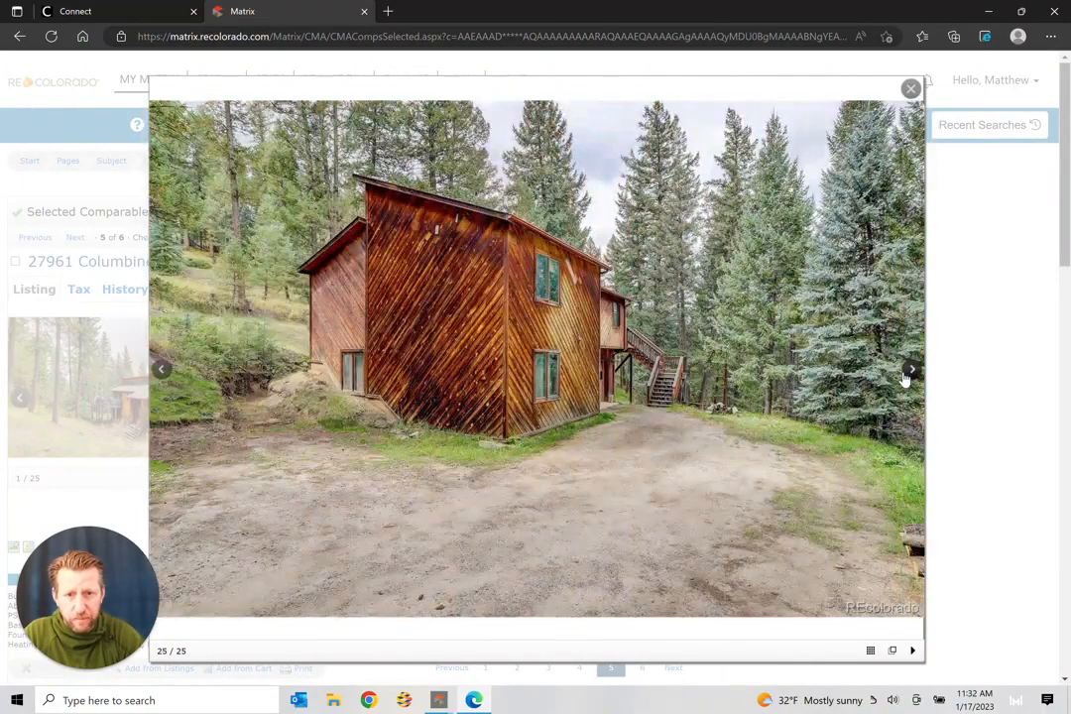
click(904, 378)
click(904, 378)
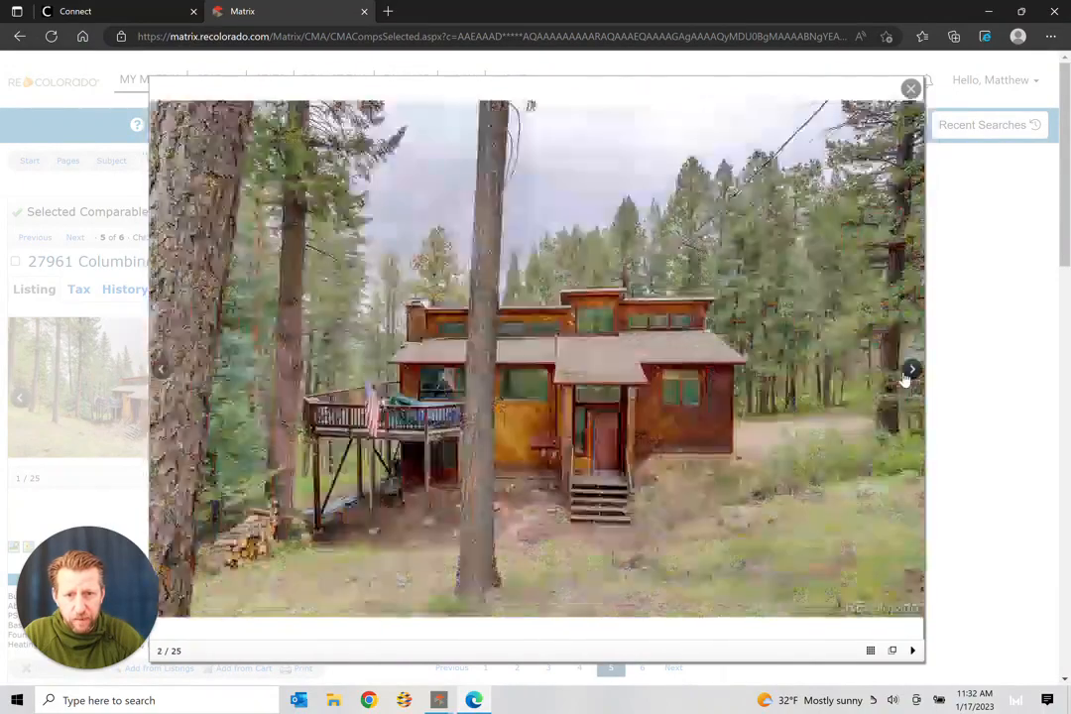
click(904, 378)
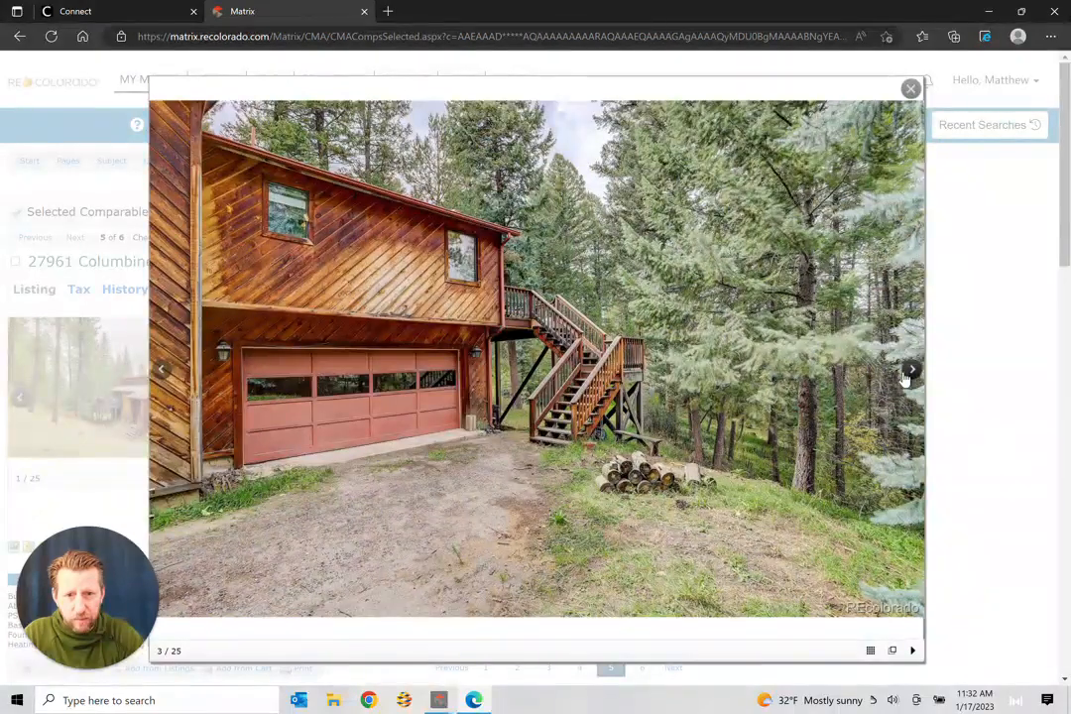
click(910, 88)
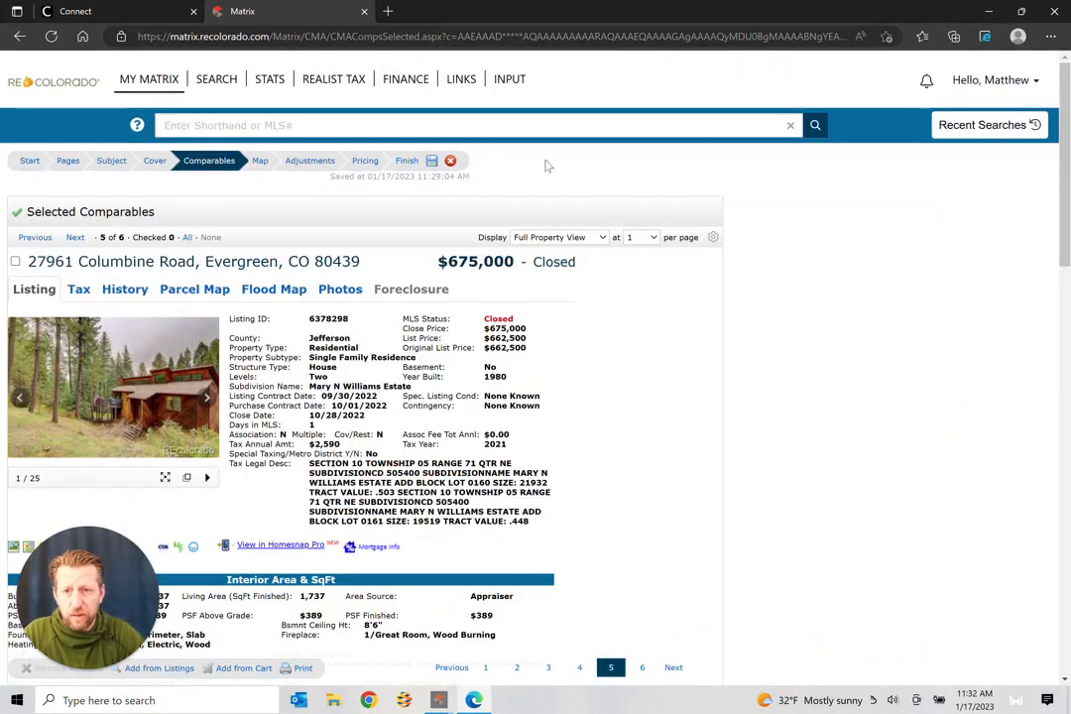
click(75, 238)
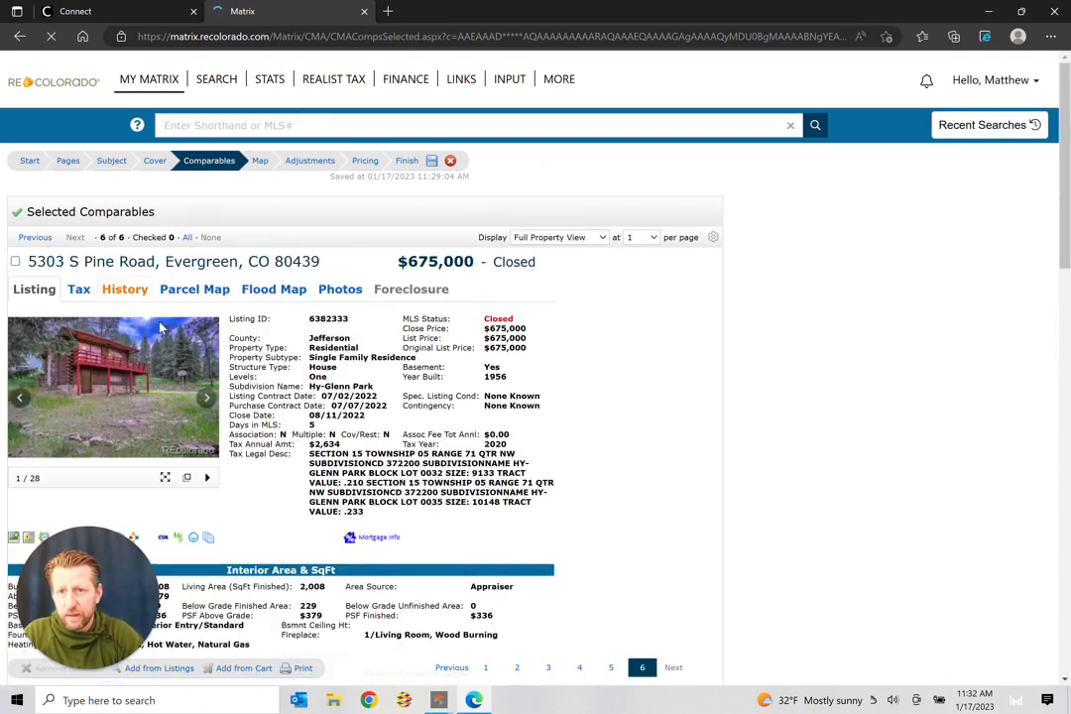
click(154, 370)
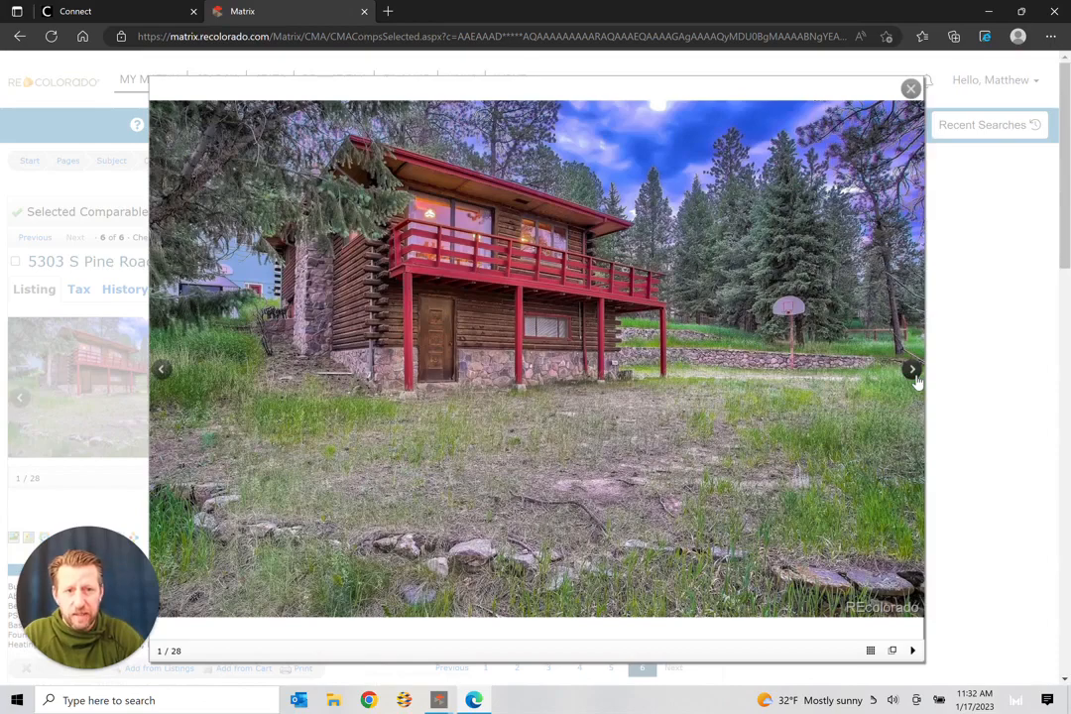
click(913, 372)
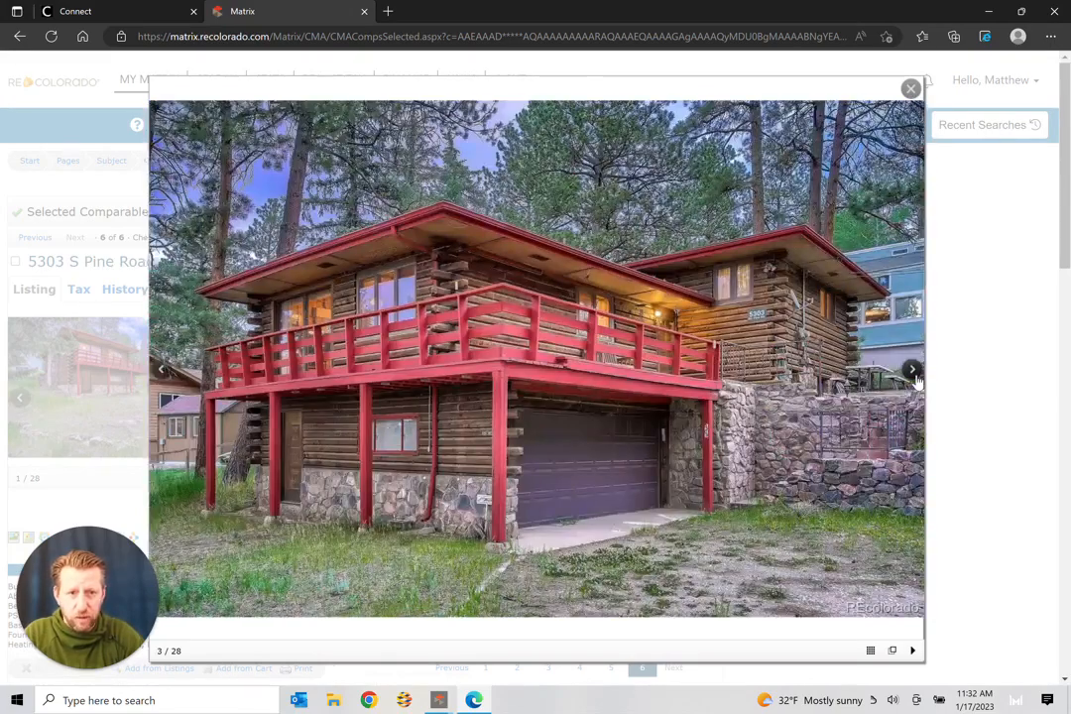
click(913, 372)
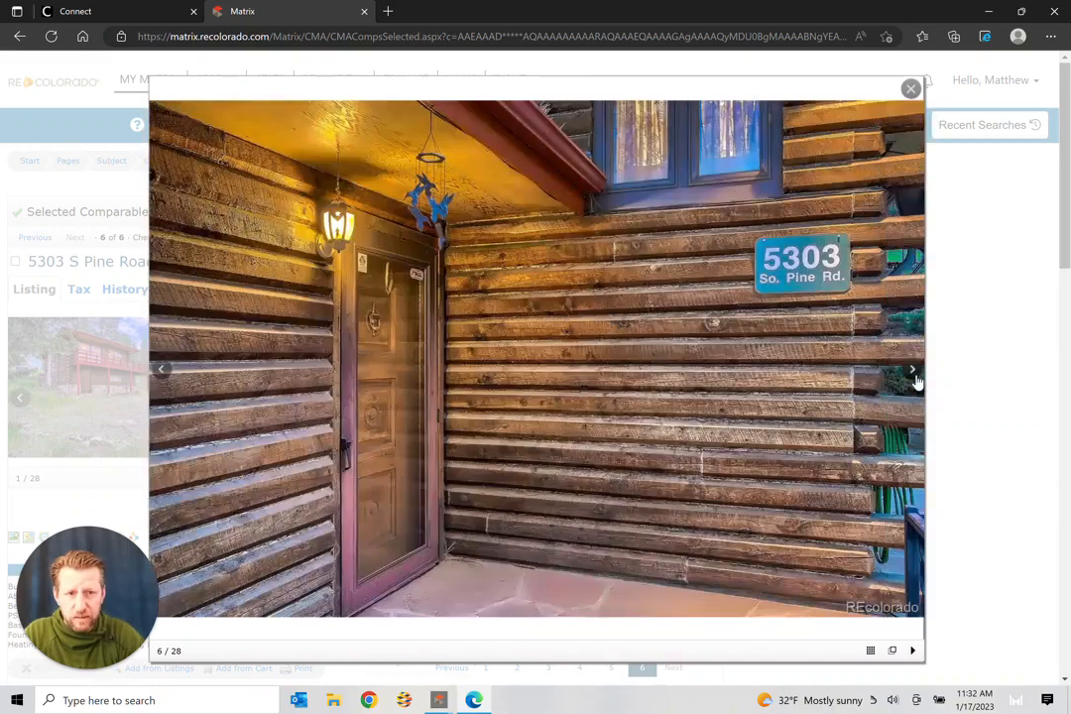
click(914, 372)
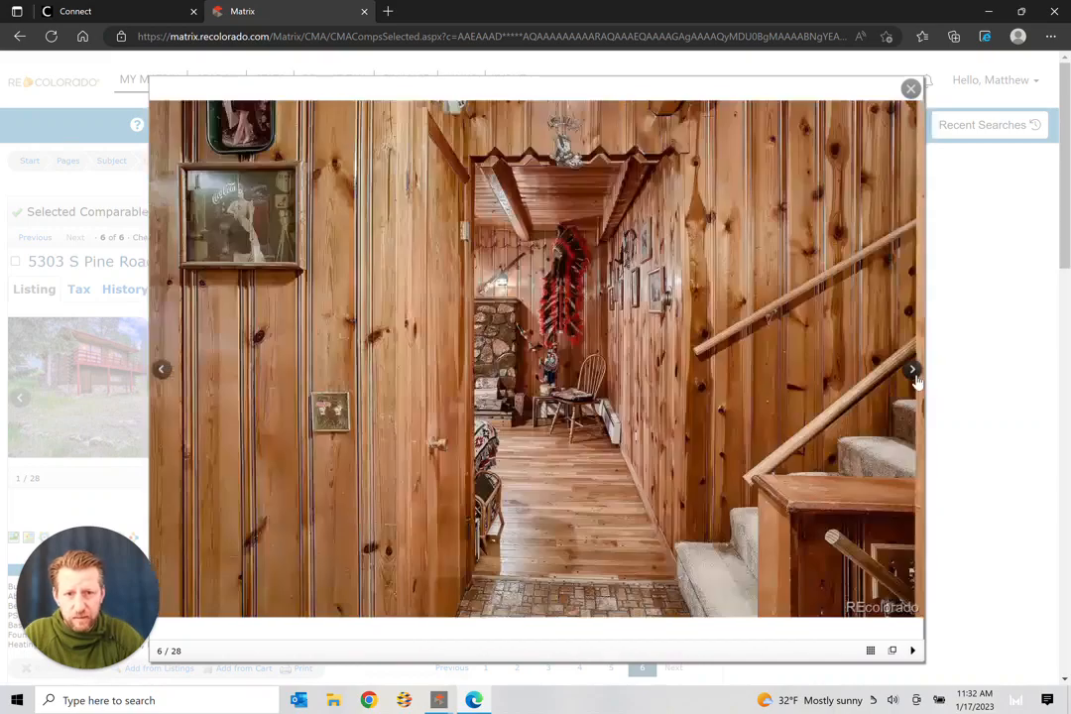
click(913, 371)
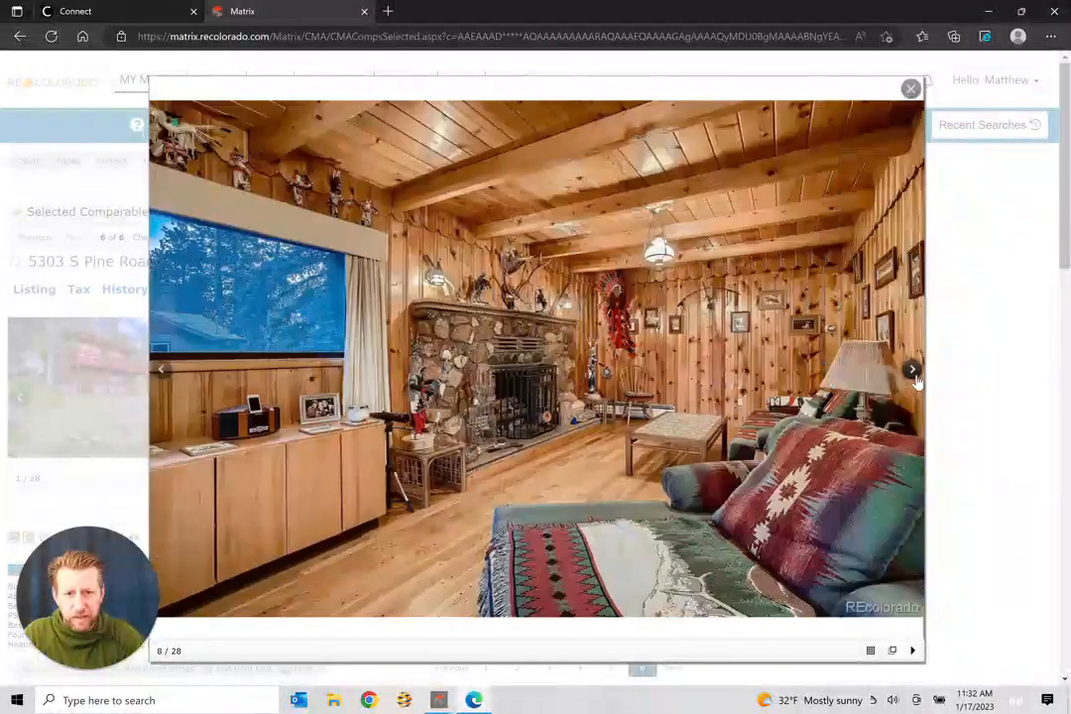
click(913, 372)
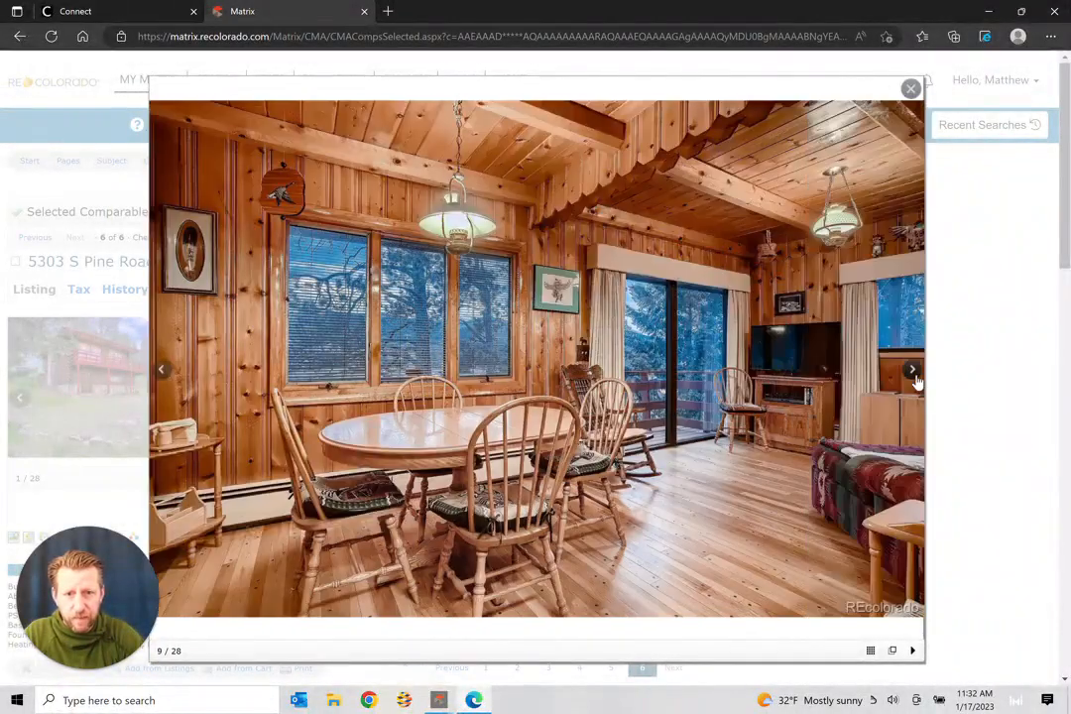
click(913, 372)
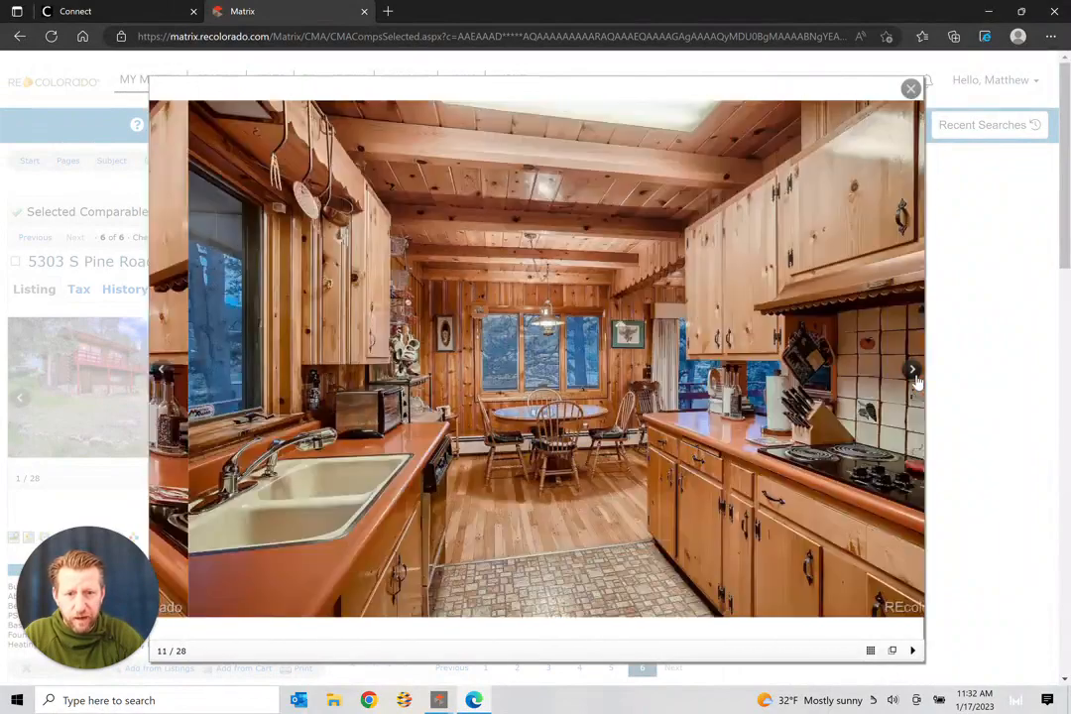
click(916, 374)
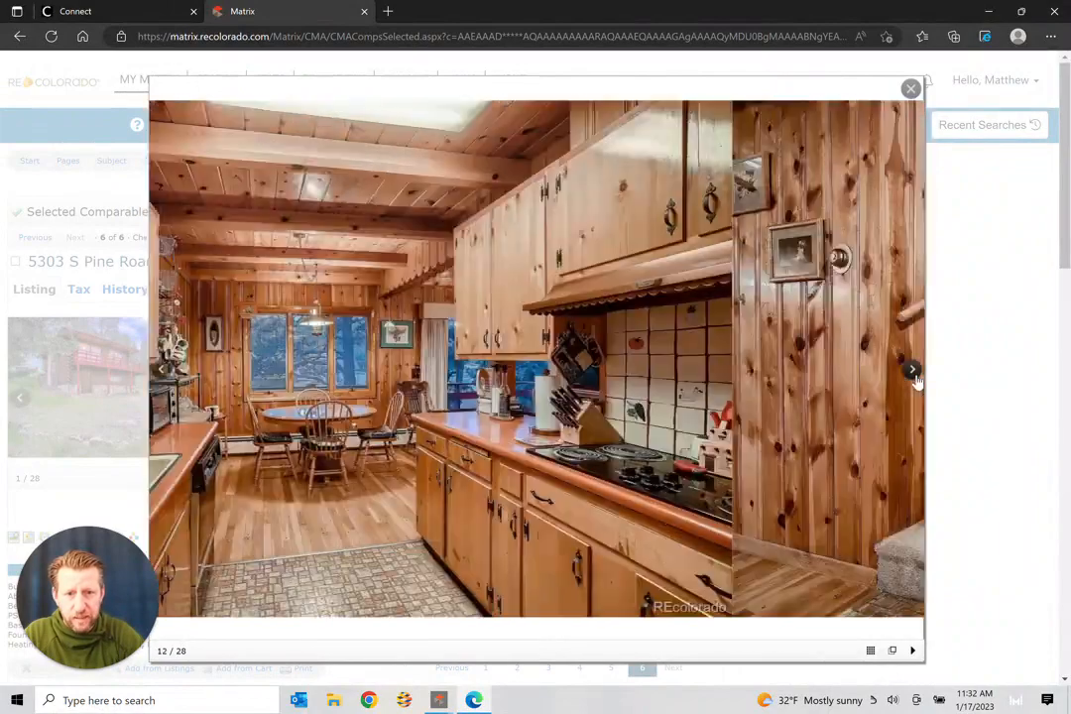
click(915, 375)
click(915, 375)
click(913, 372)
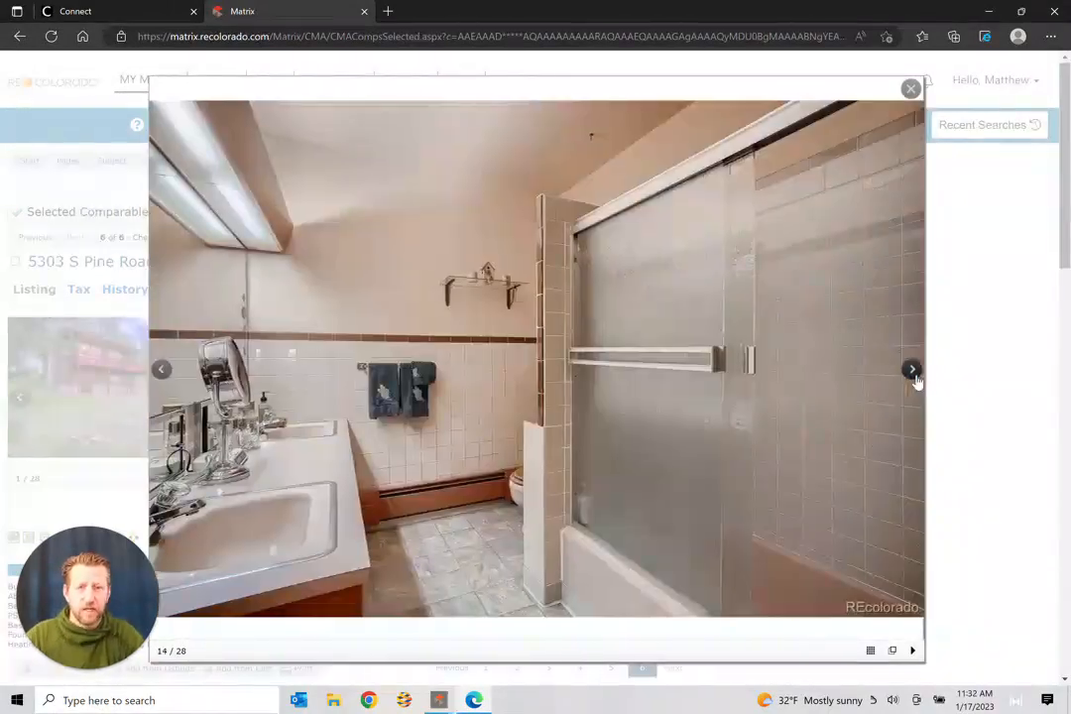
click(913, 371)
click(913, 372)
click(913, 371)
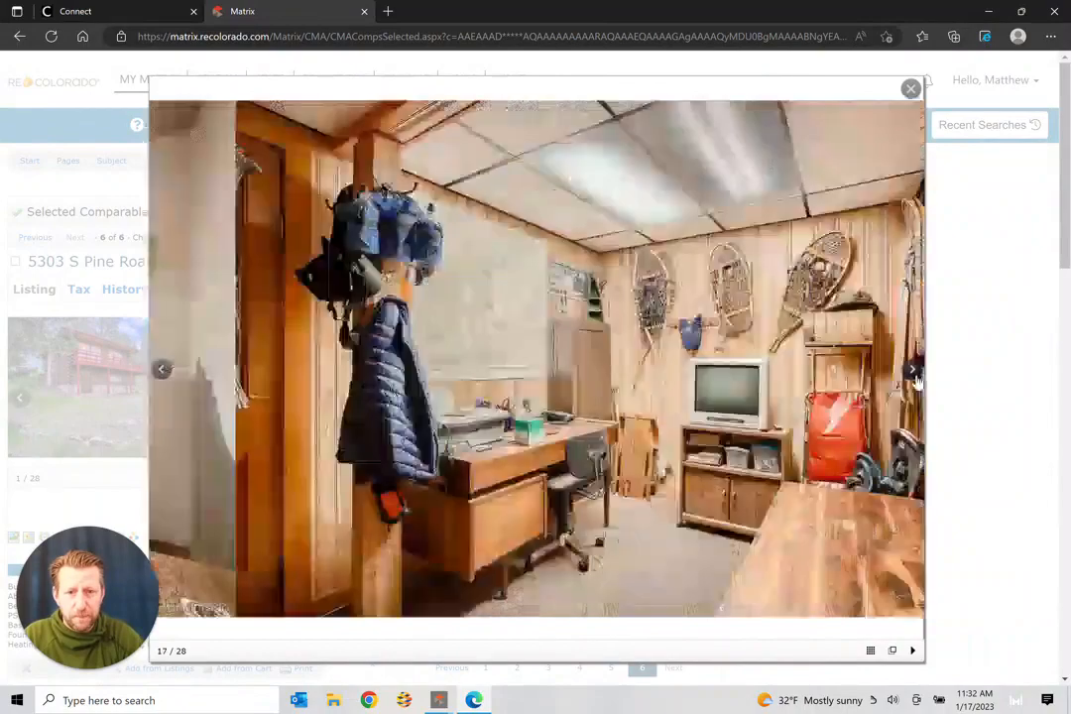
click(913, 372)
click(913, 373)
click(913, 373)
click(913, 373)
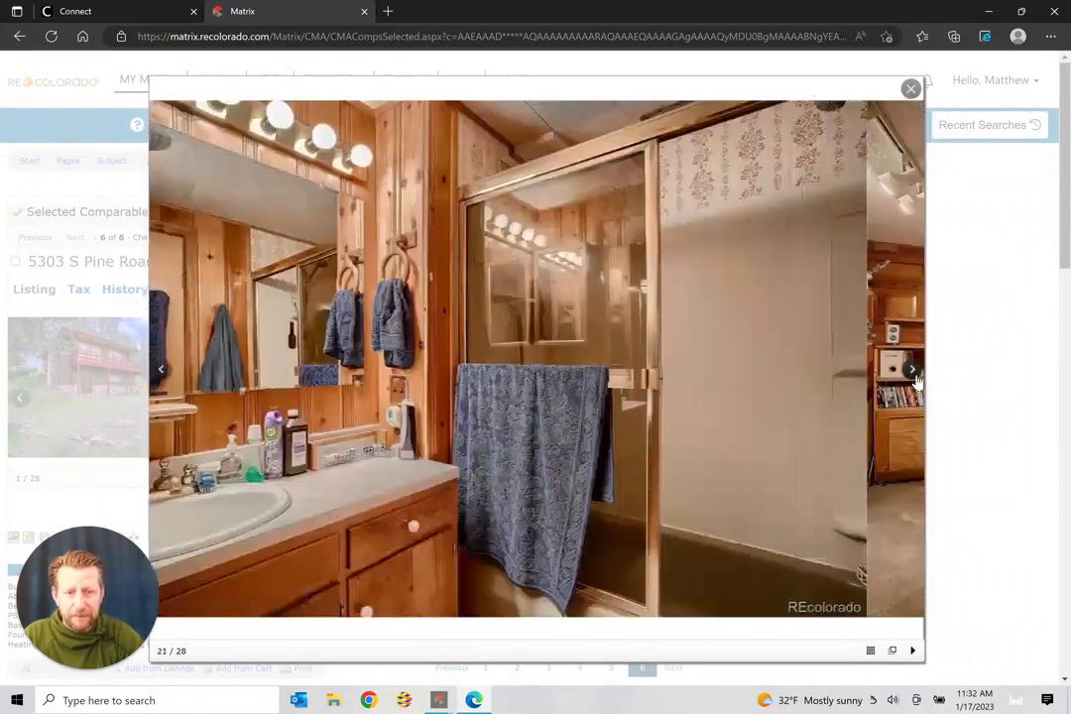
click(913, 373)
click(913, 373)
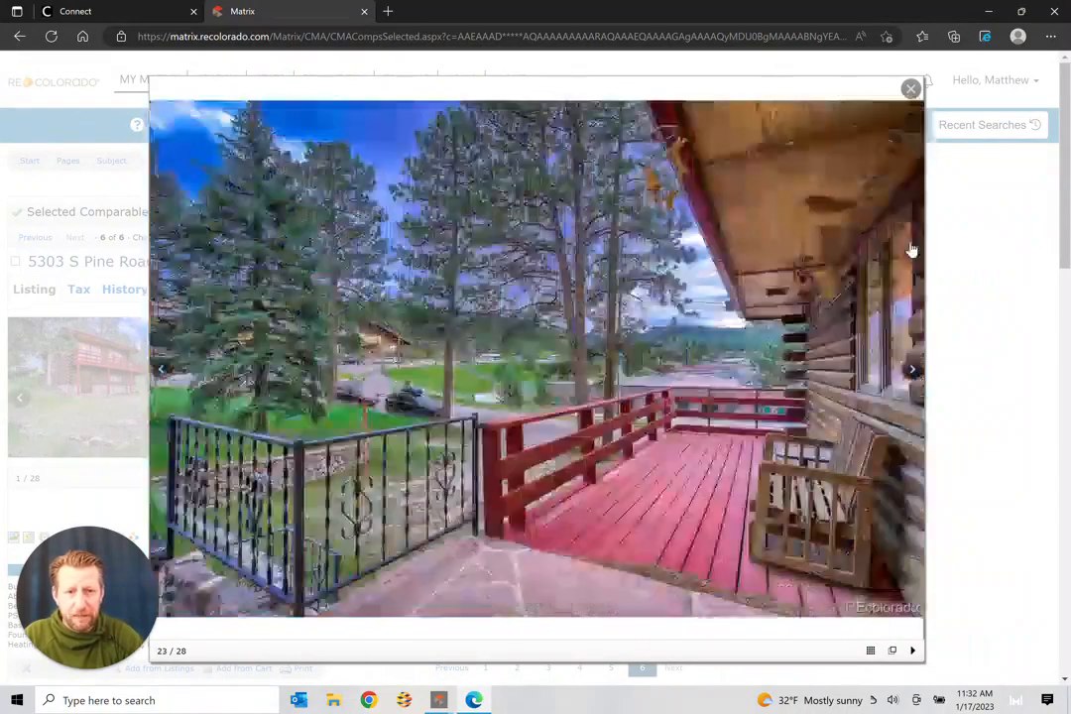
click(913, 90)
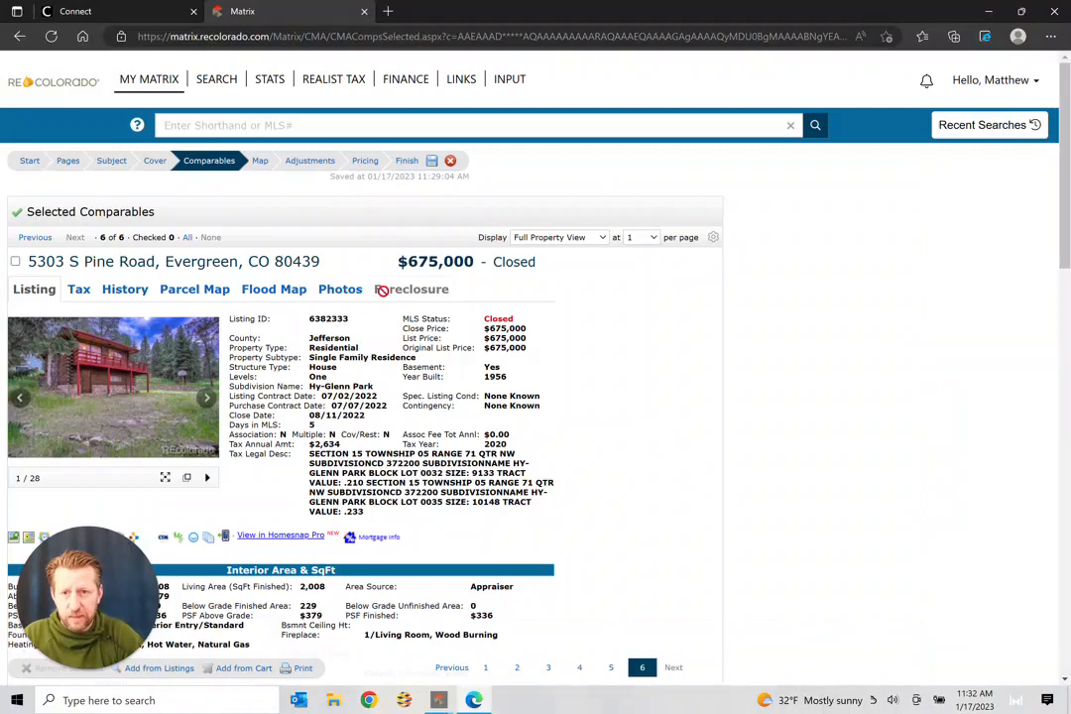
Step: Return to the Adjustment Details grid and scroll right to the Basement, Structure Type and Levels columns
click(309, 160)
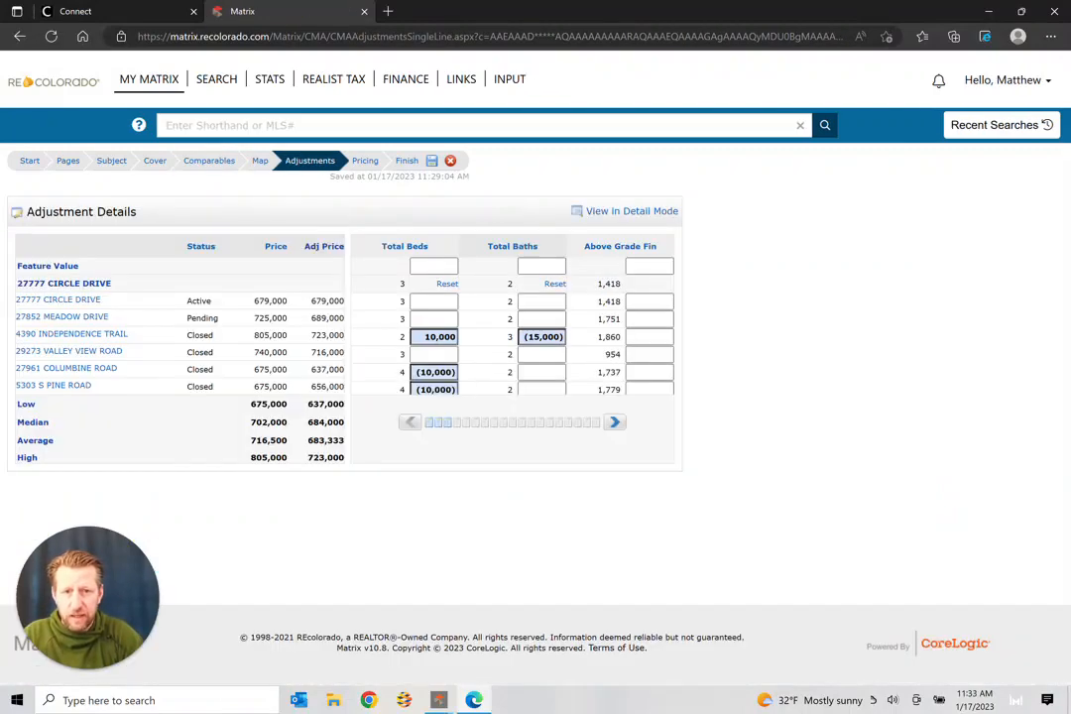
click(614, 422)
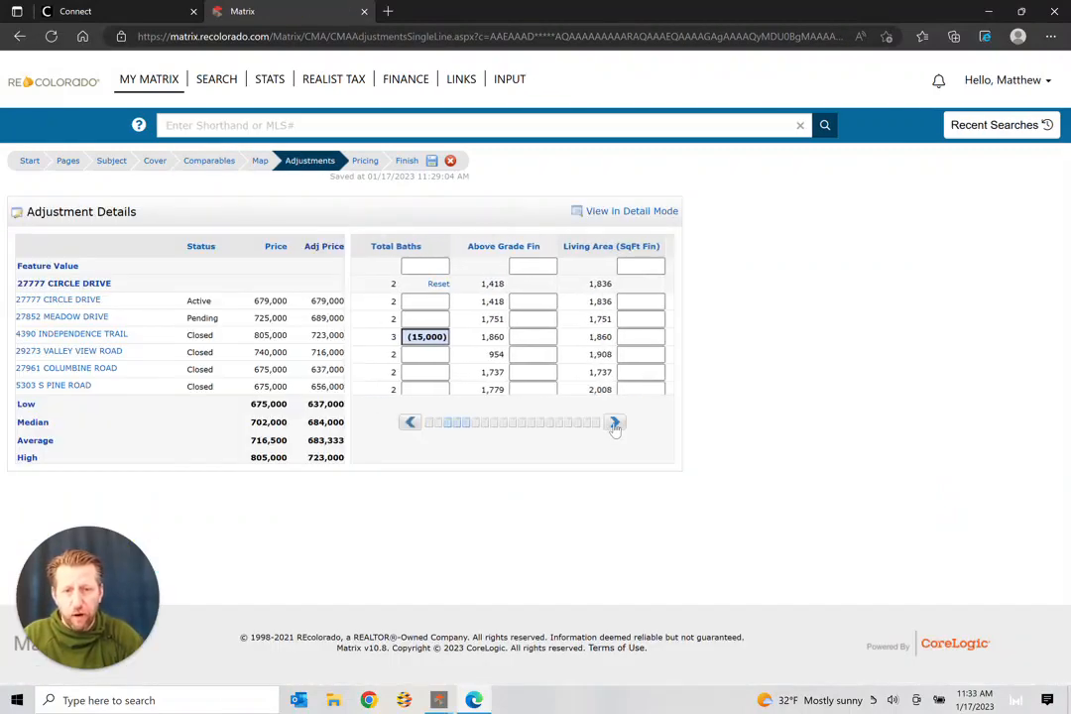
click(614, 423)
click(614, 423)
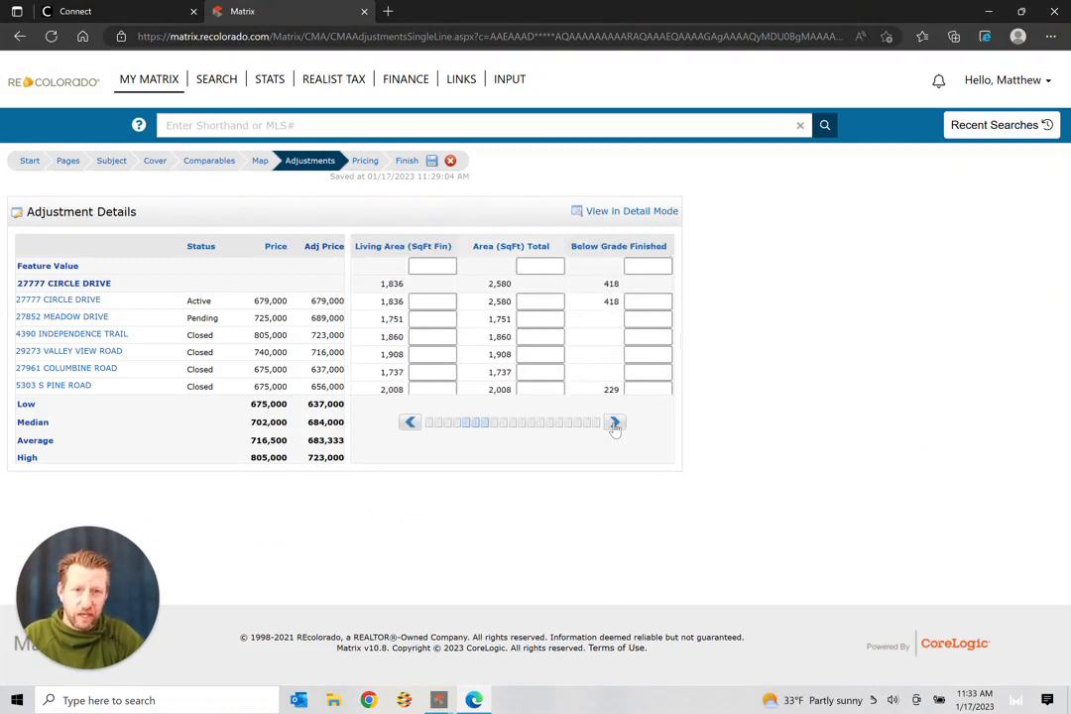
click(615, 427)
click(615, 427)
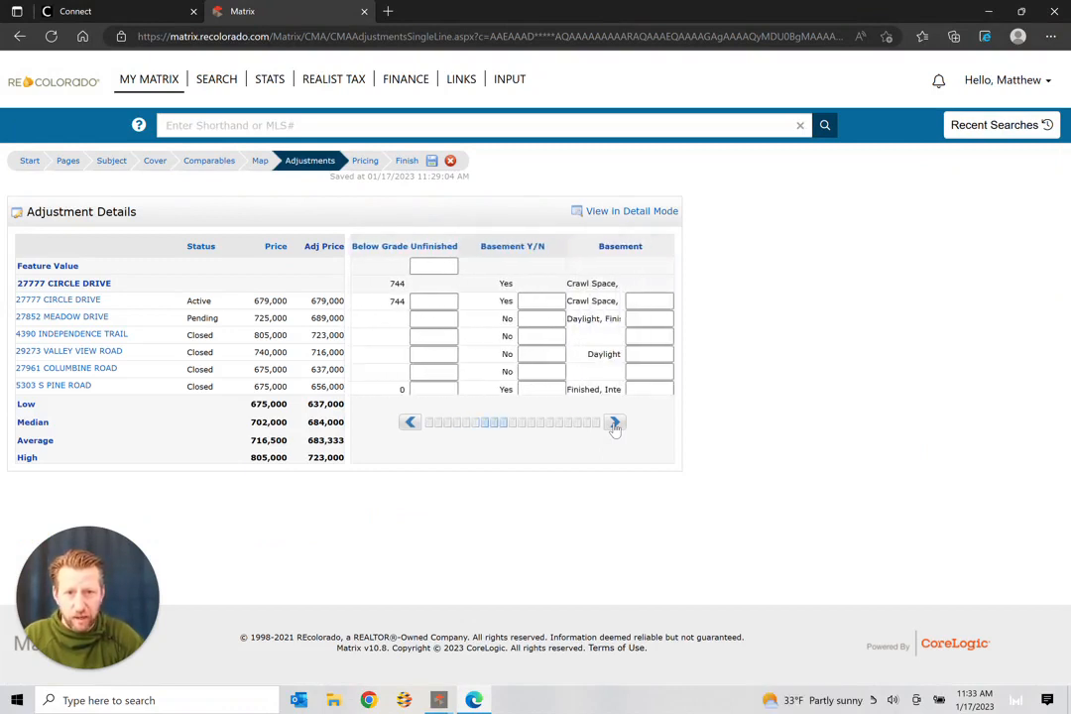
click(615, 427)
click(615, 427)
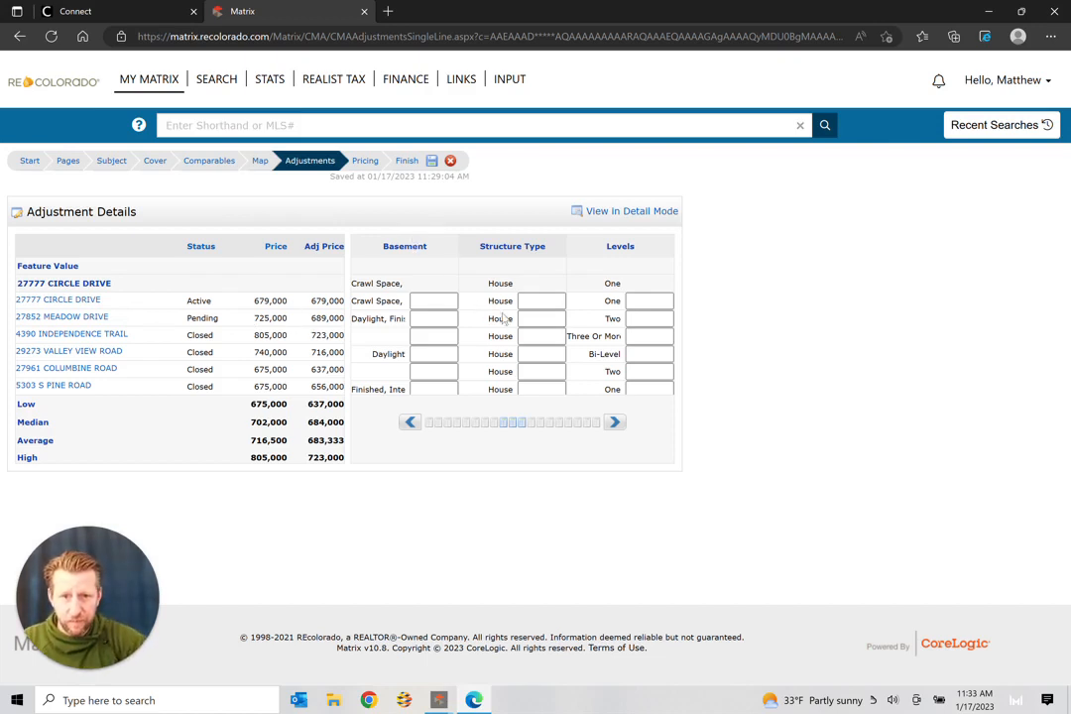
Step: Enter Structure Type adjustments of -51675 (Meadow Drive), -54225 (Independence Trail) and -53700 (Valley View Road)
click(542, 319)
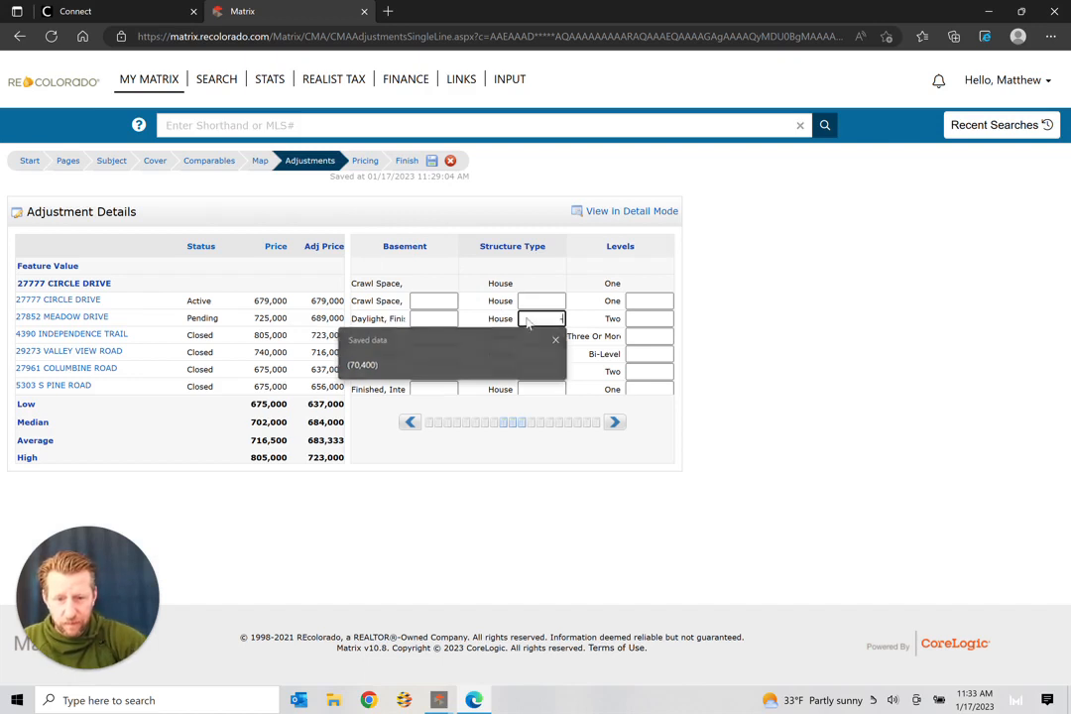
text(-51)
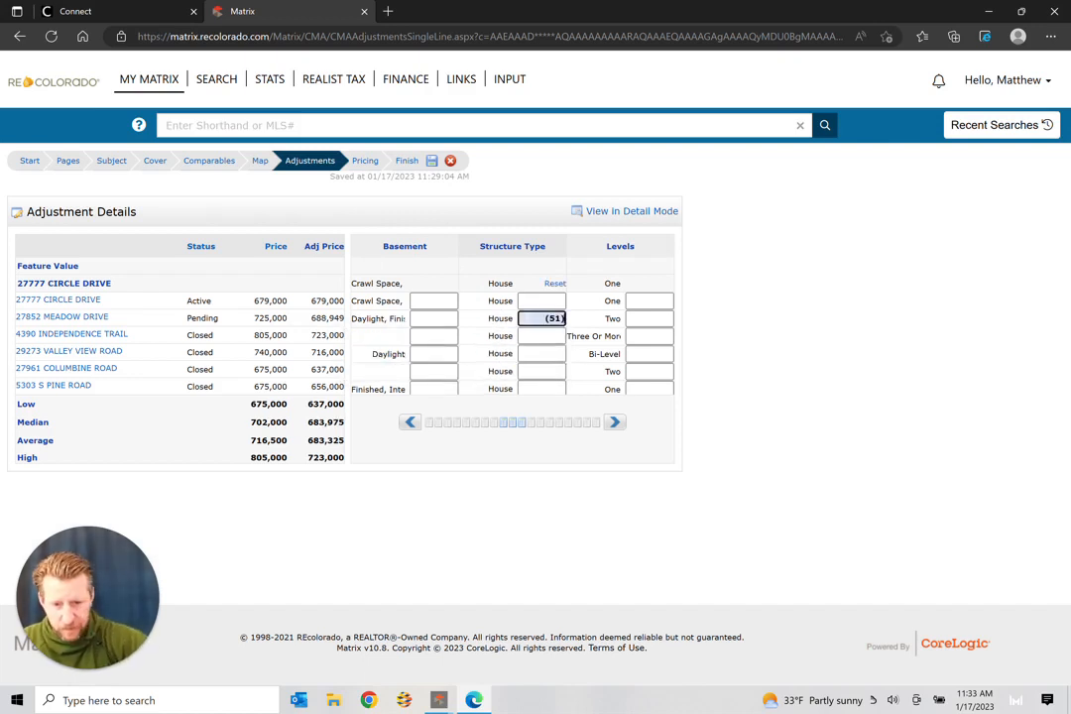
text(675)
click(544, 336)
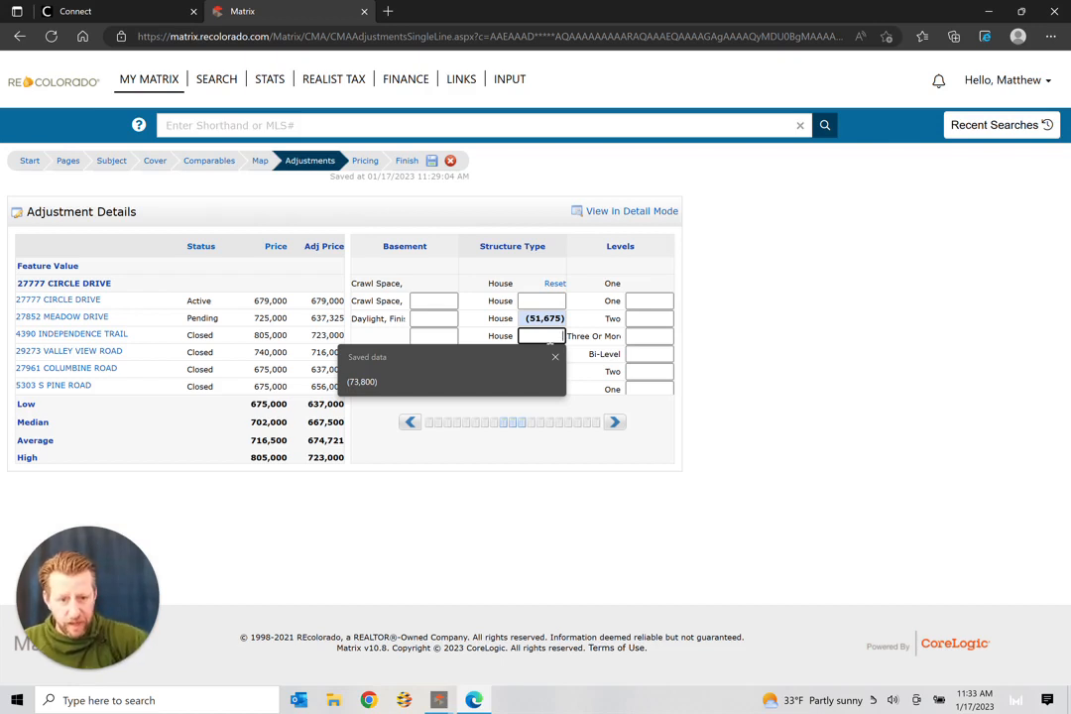
text(-5)
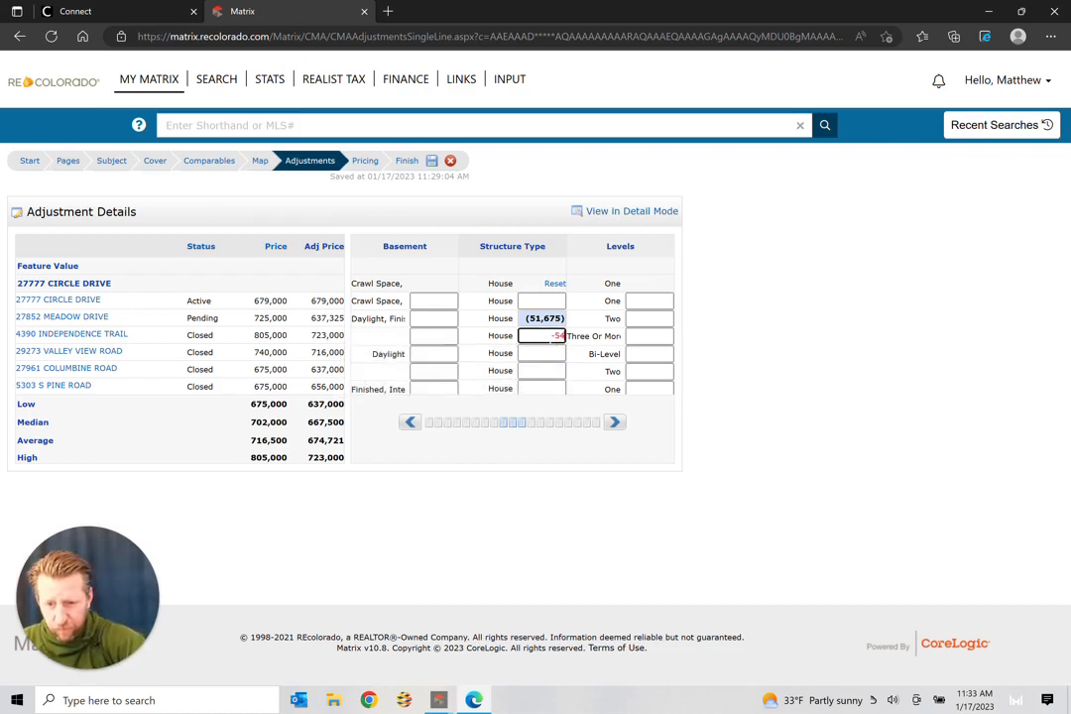
text(4225)
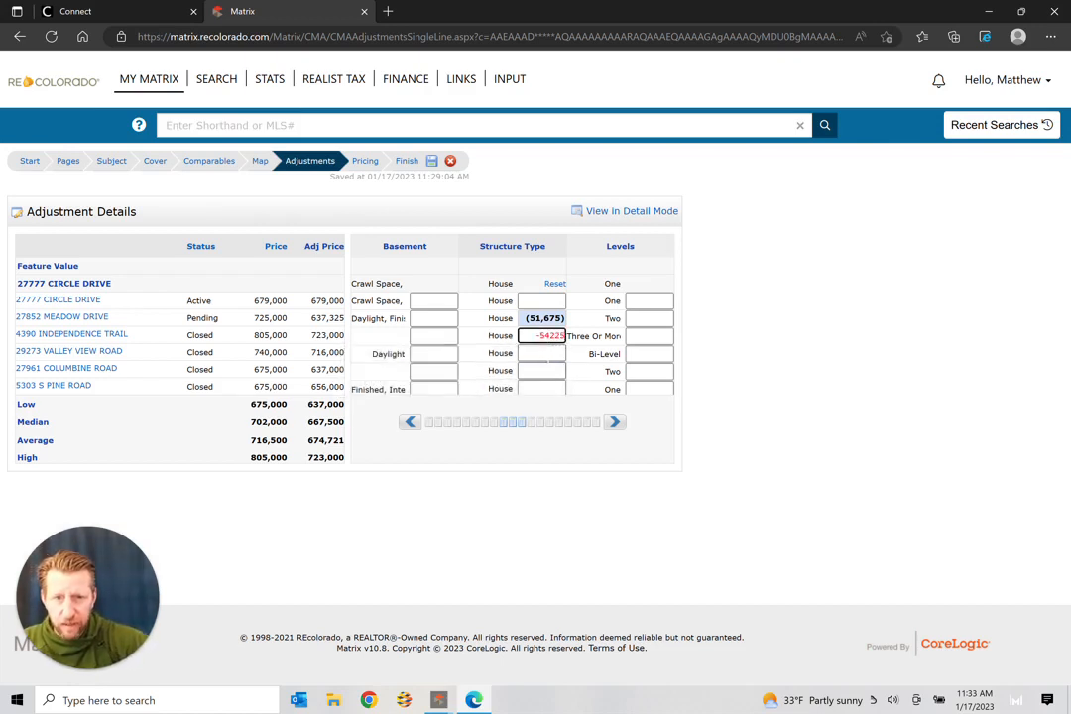
key(Return)
click(551, 357)
click(720, 351)
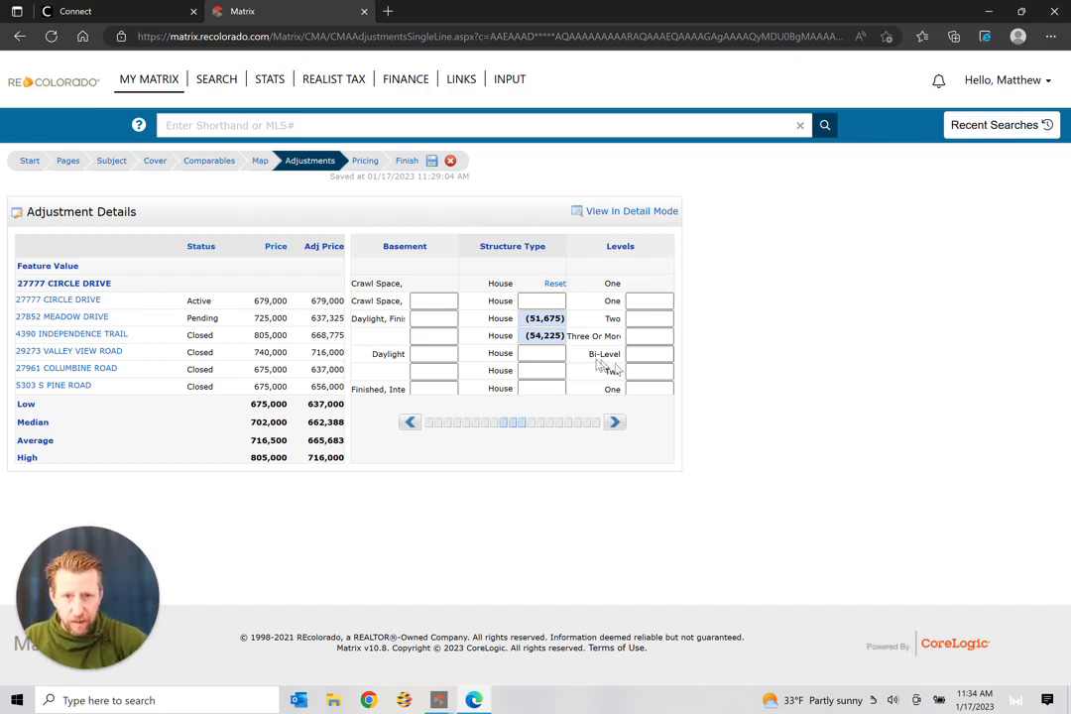
click(540, 353)
text(-53)
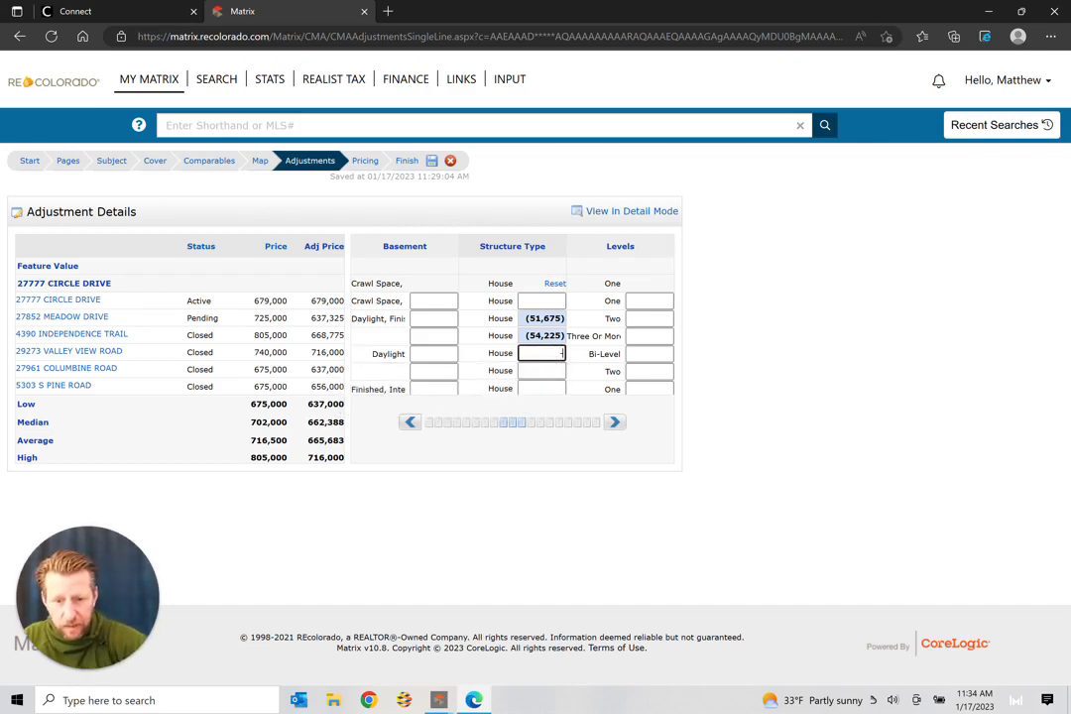
text(700)
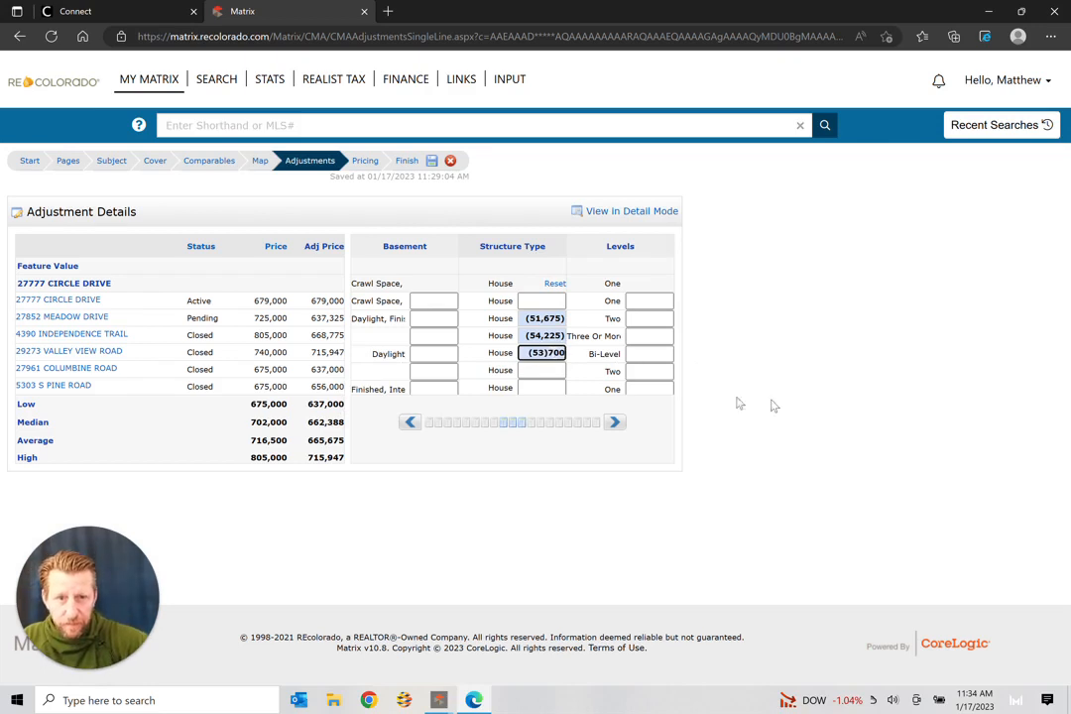
click(811, 403)
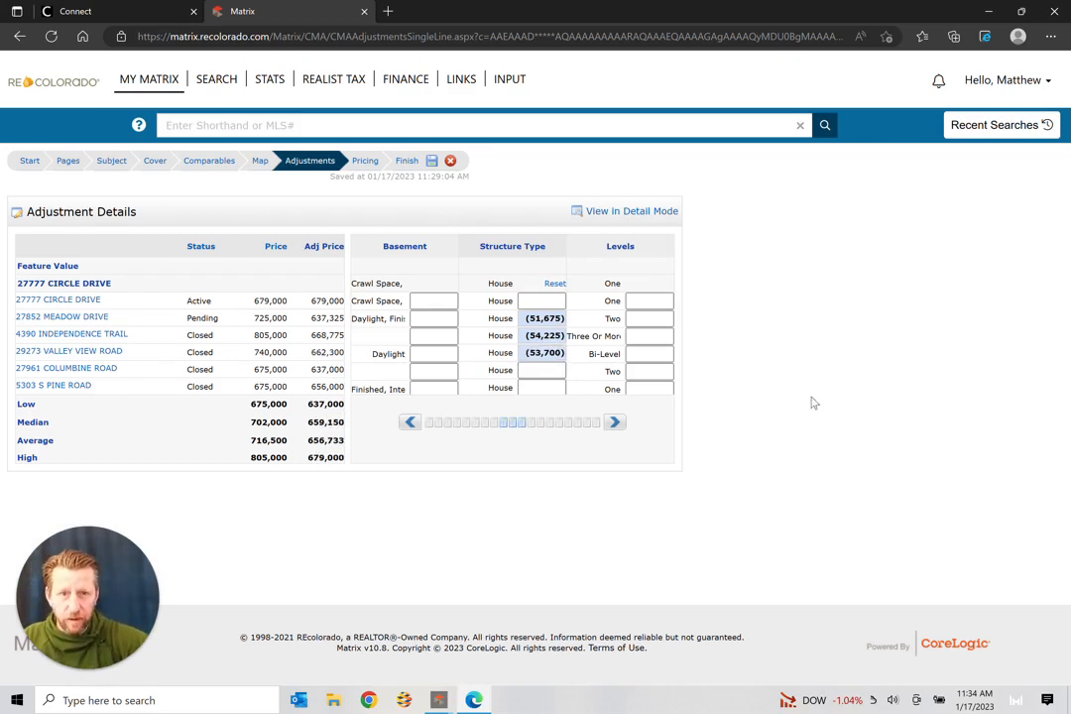
click(410, 423)
click(411, 422)
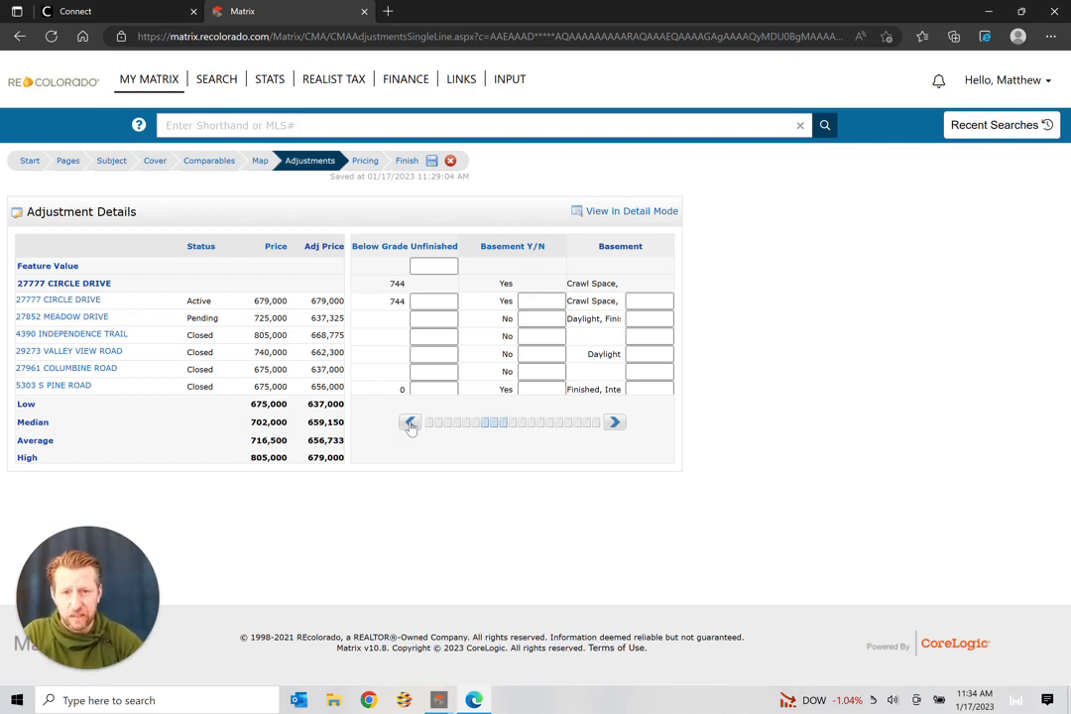
Step: Scroll the adjustments grid left until the Above Grade Fin and Living Area (SqFt Fin) columns show
click(409, 423)
click(408, 422)
click(408, 422)
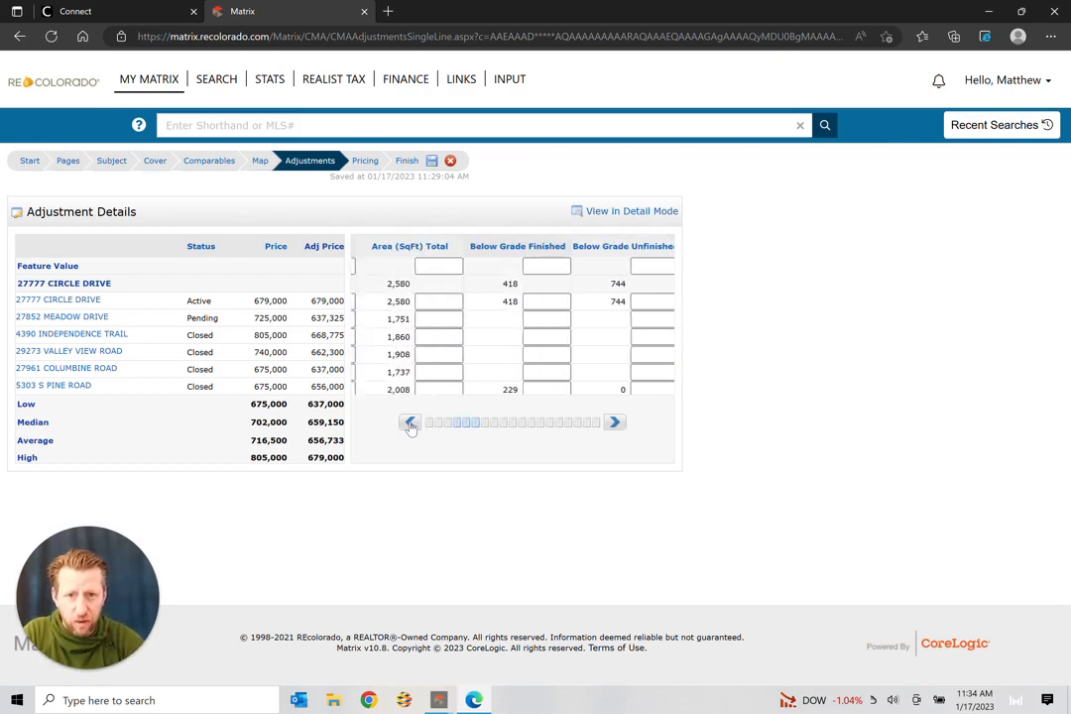
click(409, 423)
click(409, 423)
click(409, 422)
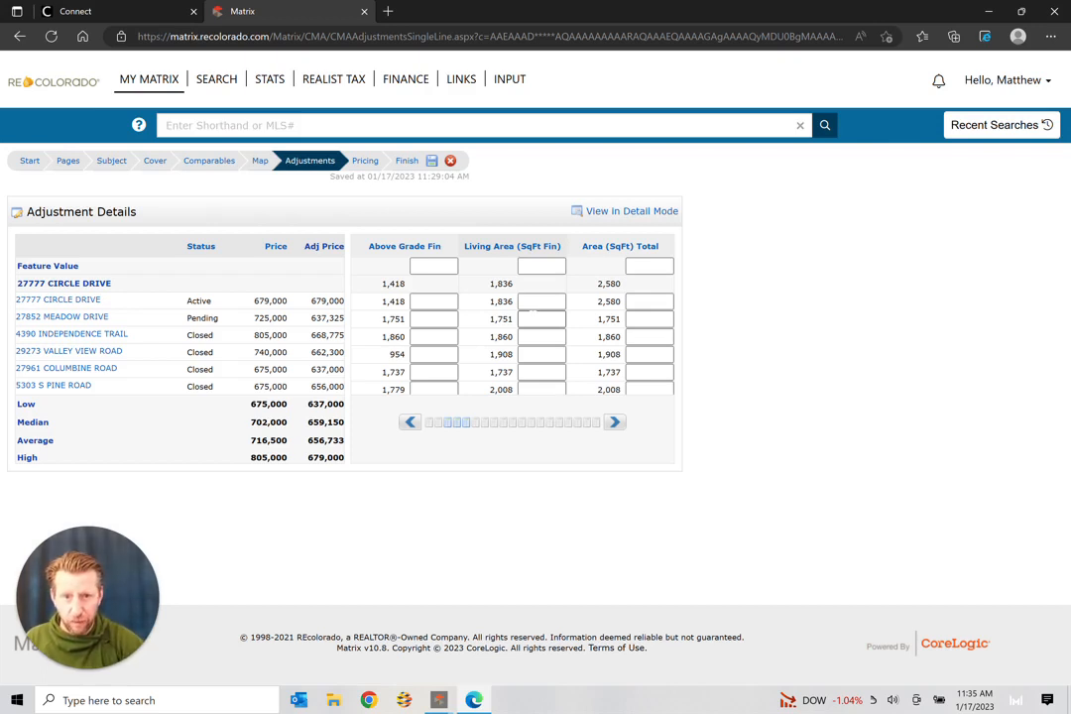
click(540, 318)
text(3)
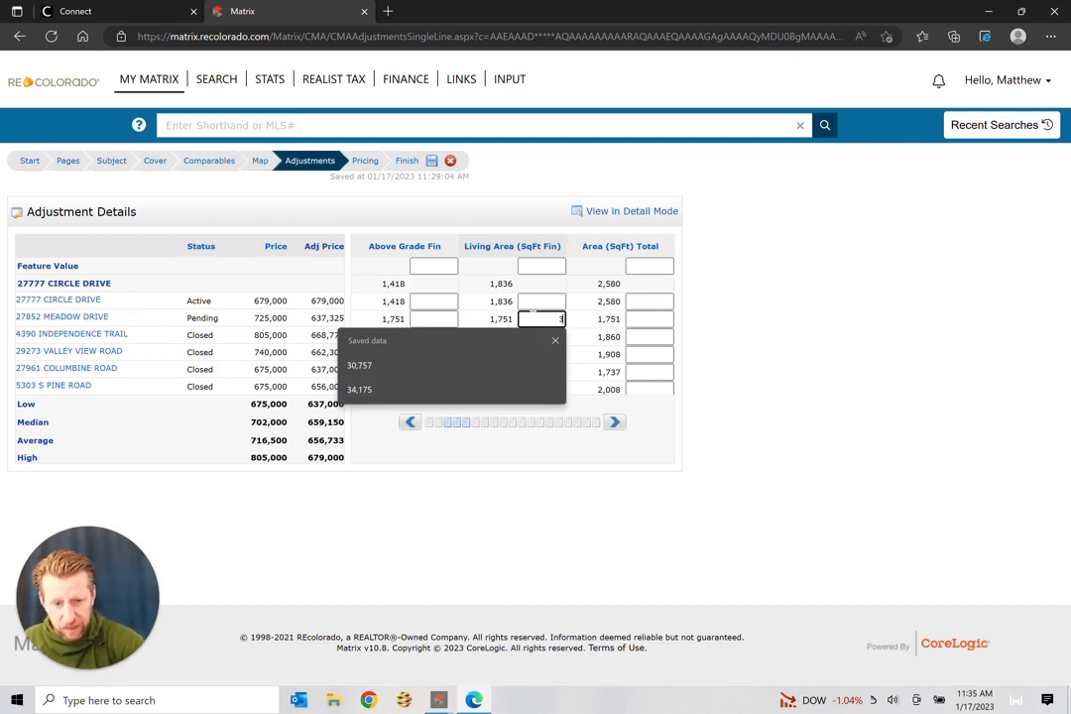
text(09)
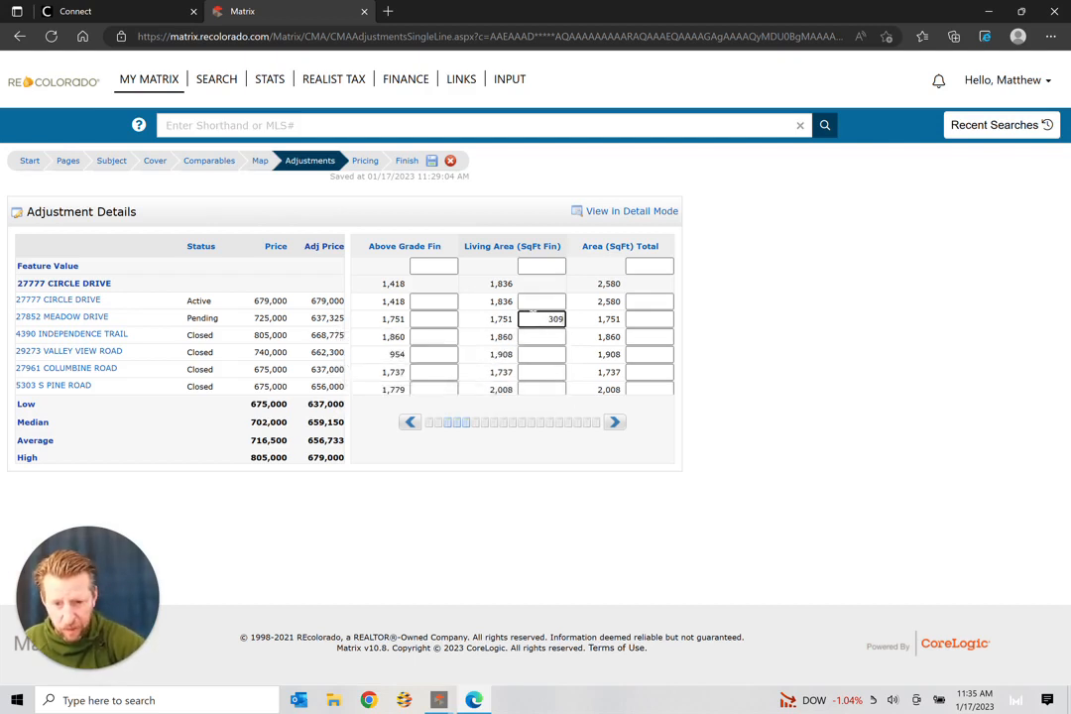
text(38)
key(BackSpace)
text(38)
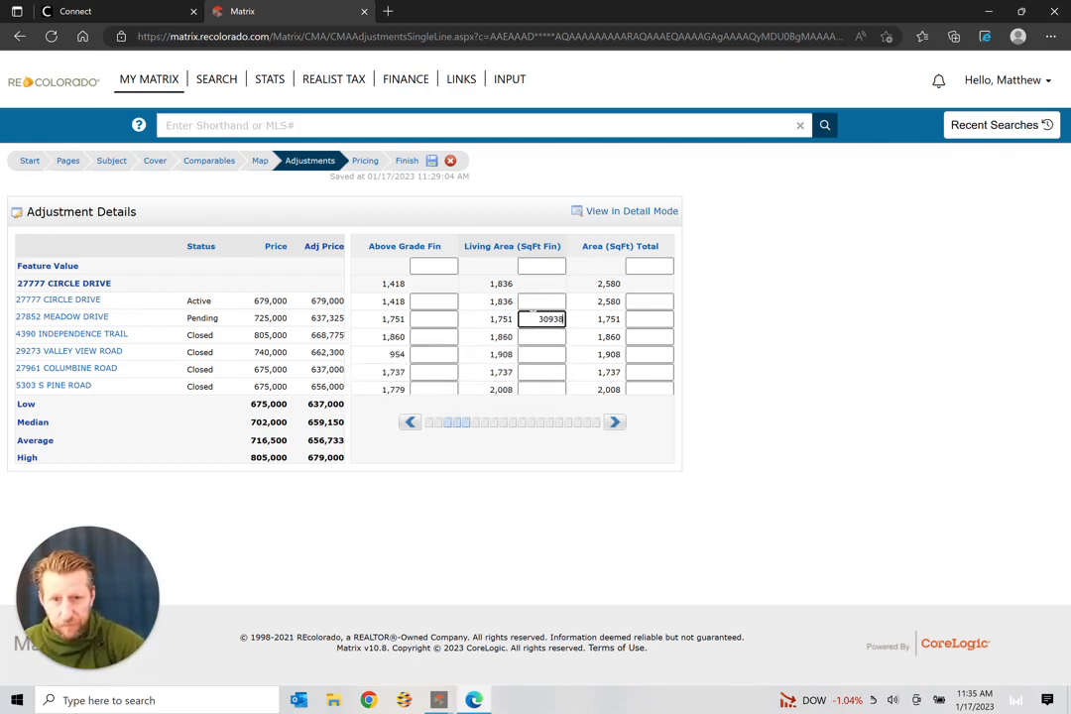
right_click(533, 340)
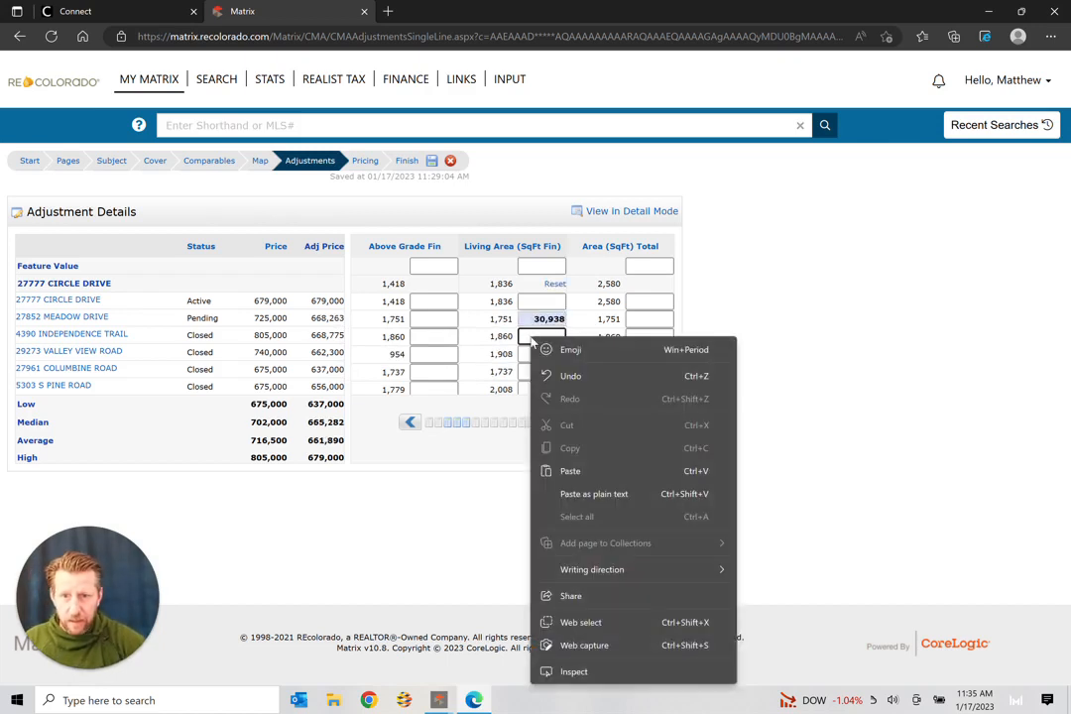
click(532, 337)
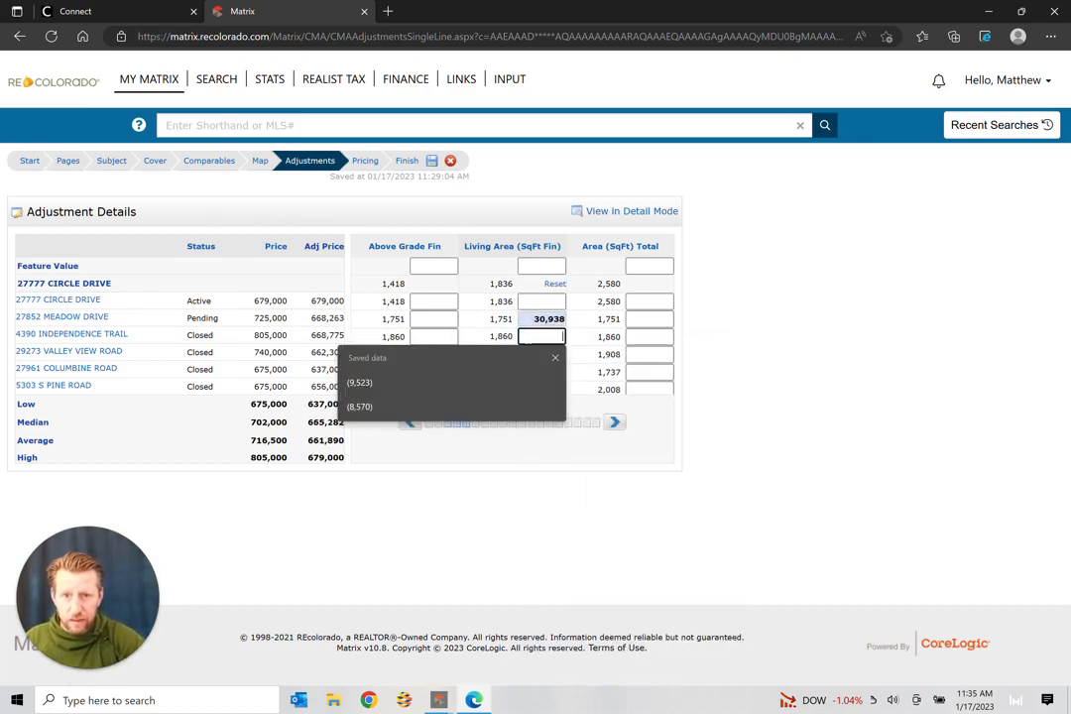
click(760, 323)
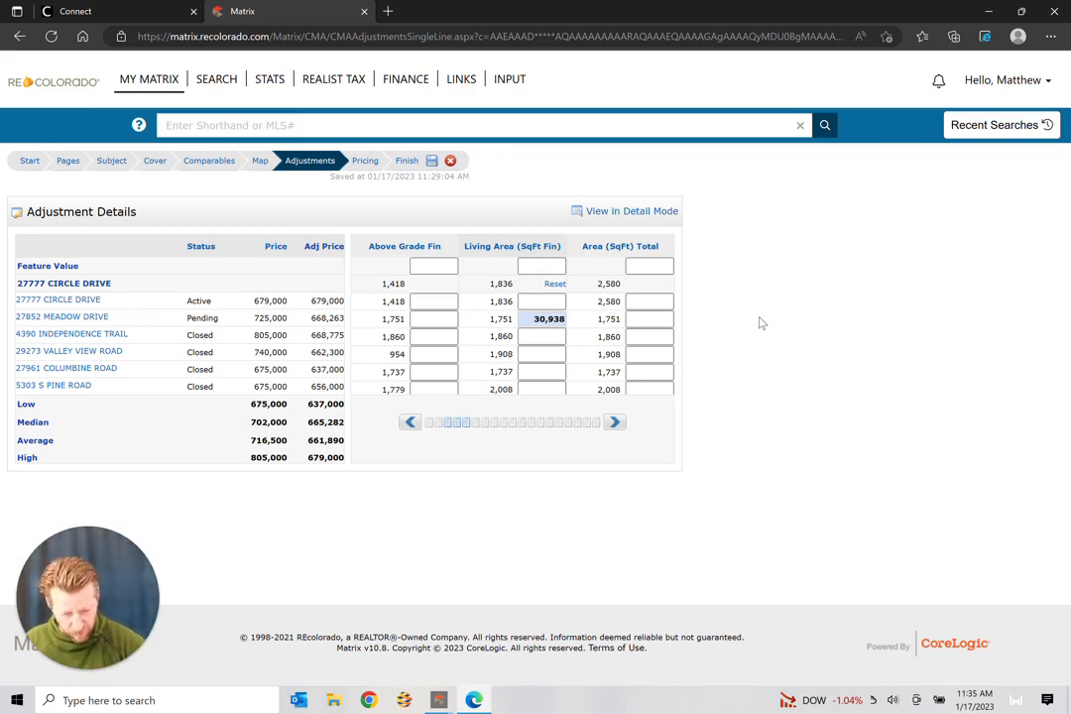
click(541, 336)
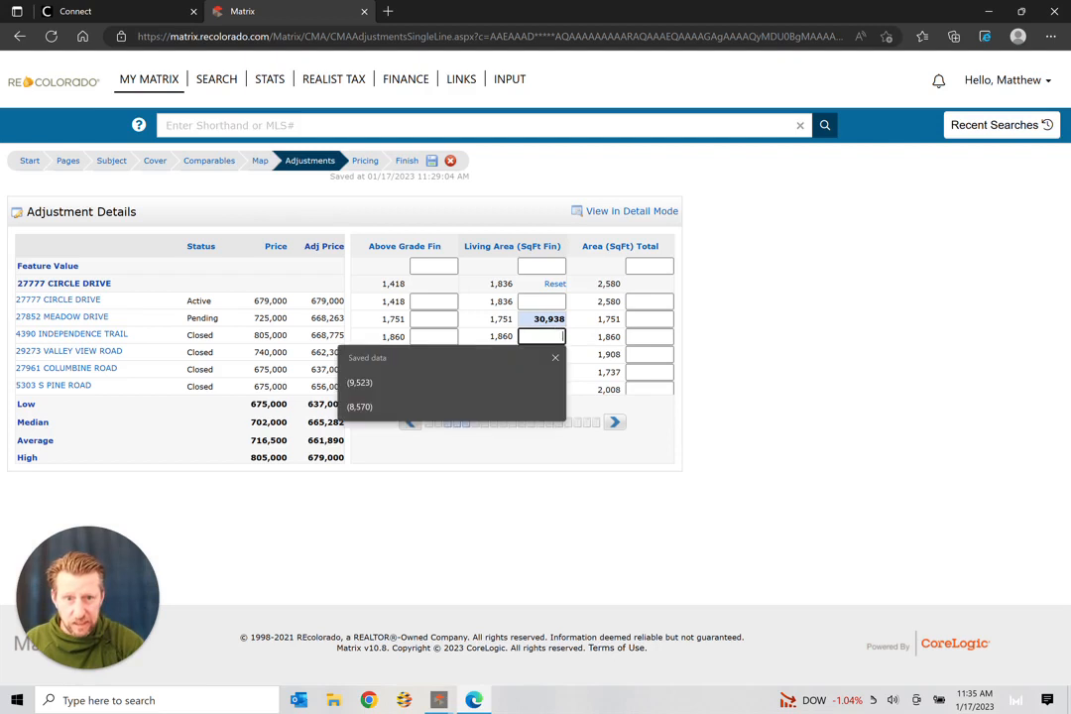
text(-)
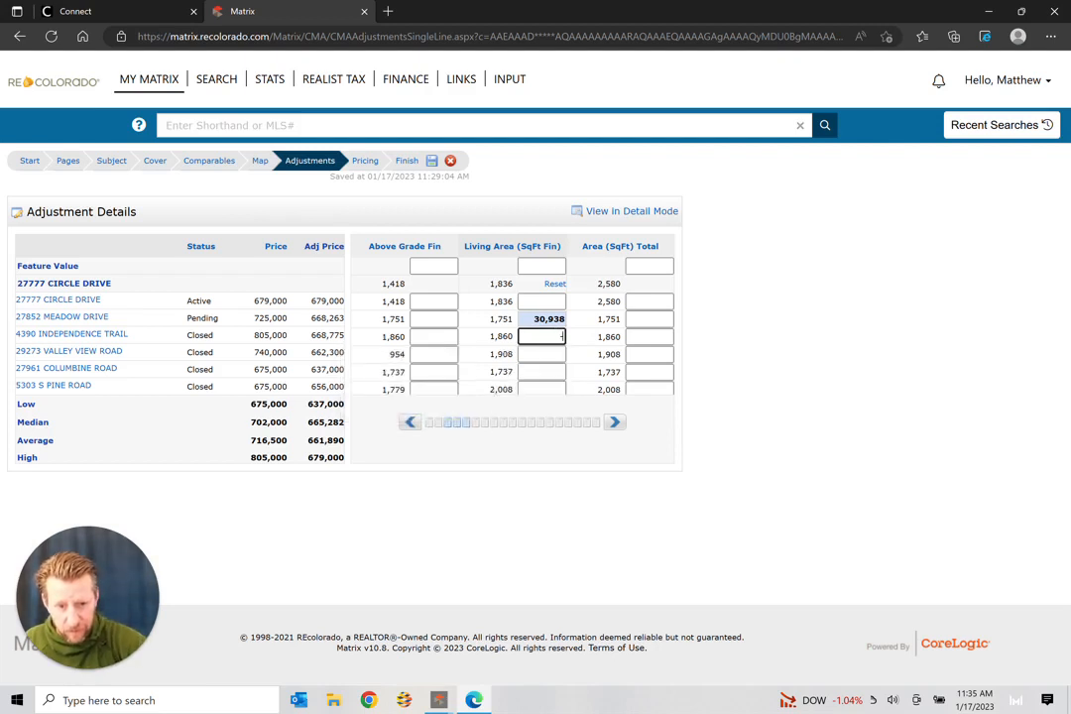
text(86)
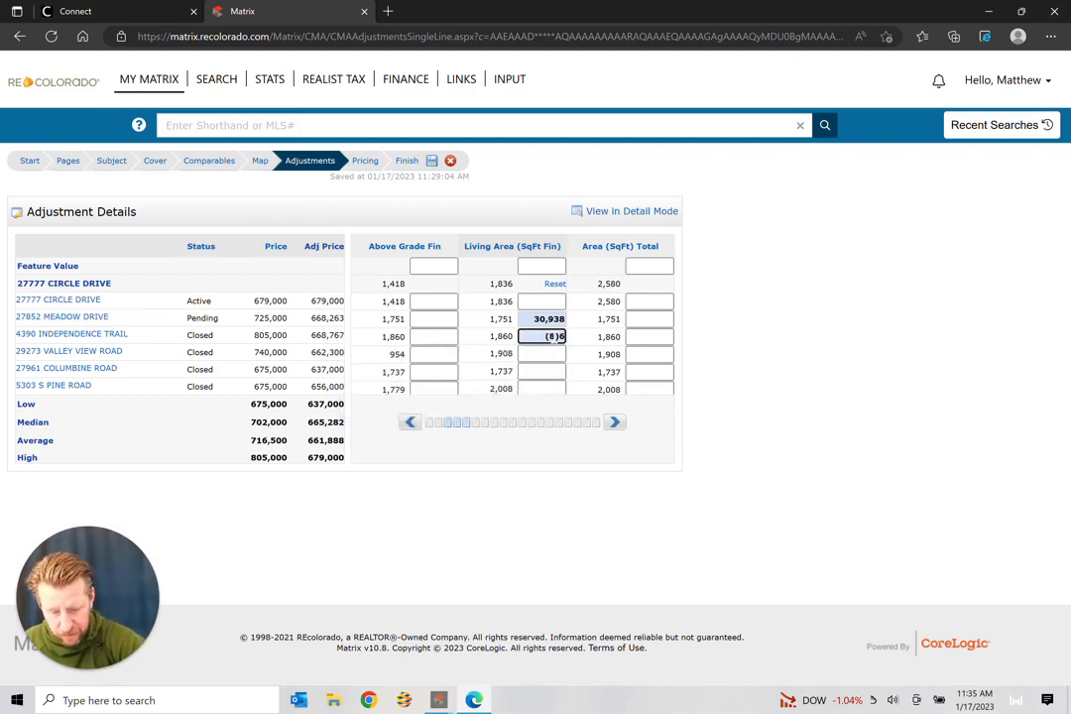
text(29)
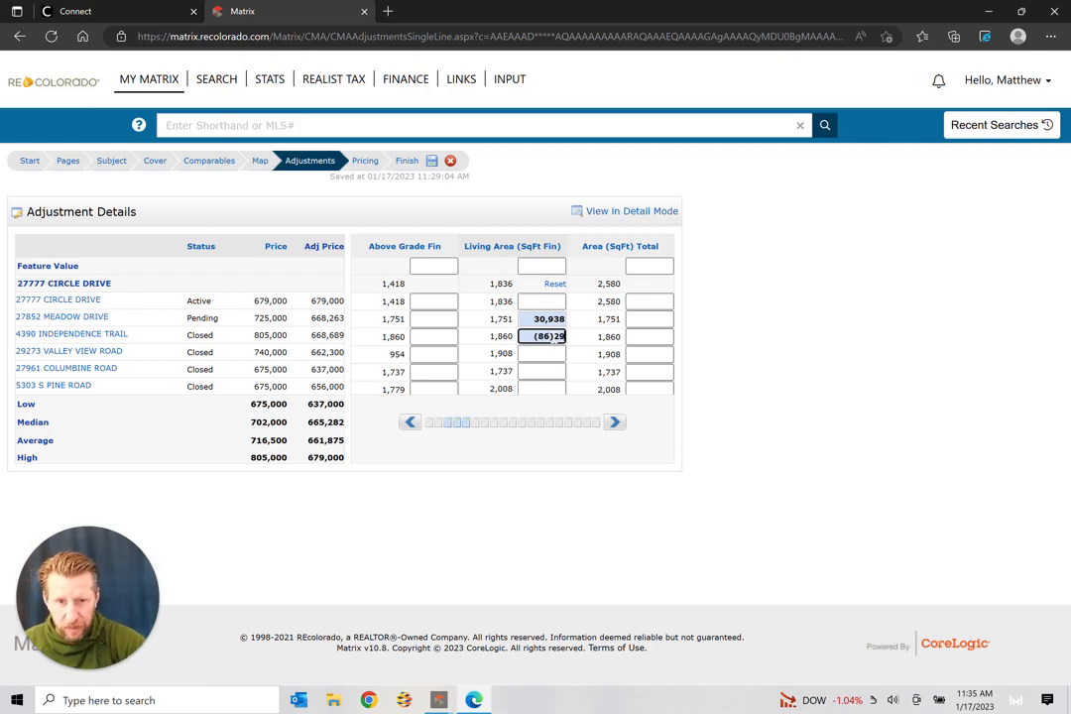
right_click(552, 359)
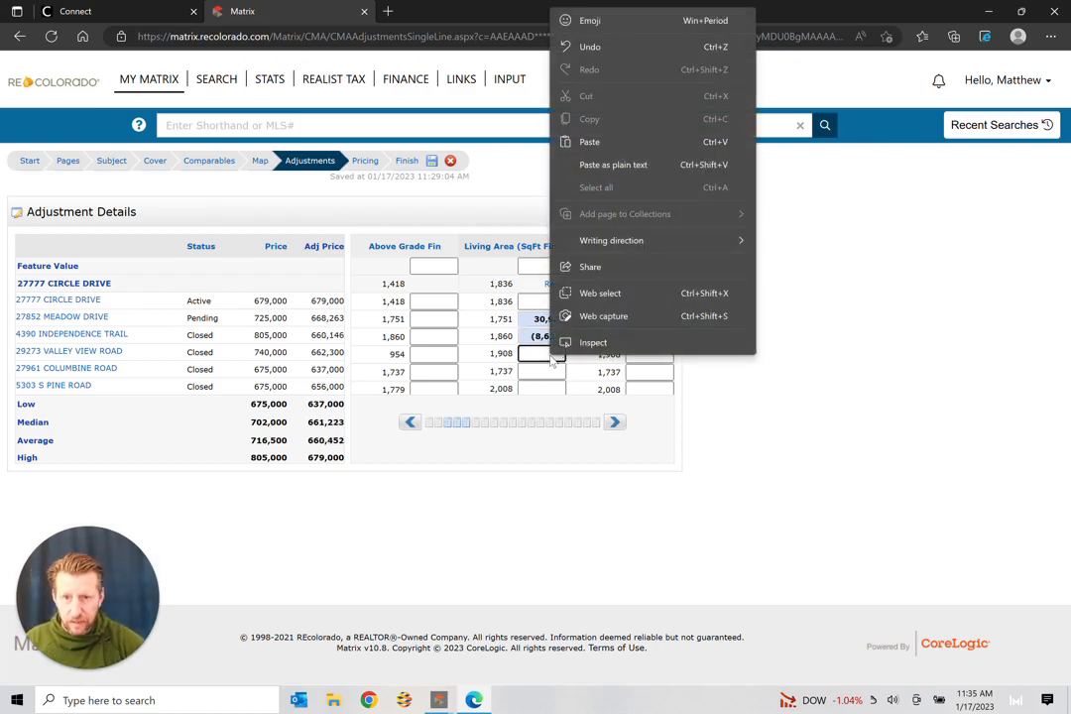
click(540, 359)
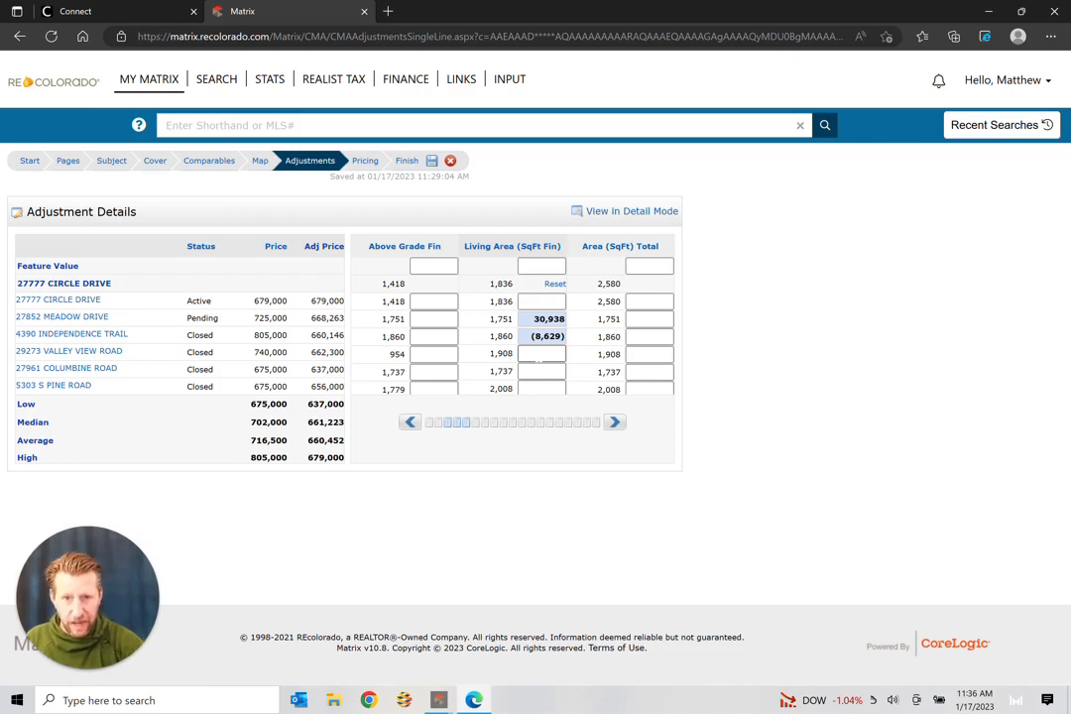
Step: Enter Living Area adjustments of -24992 for Valley View, 36,306 for Columbine and -56191 for S Pine Road
click(539, 357)
text(-2)
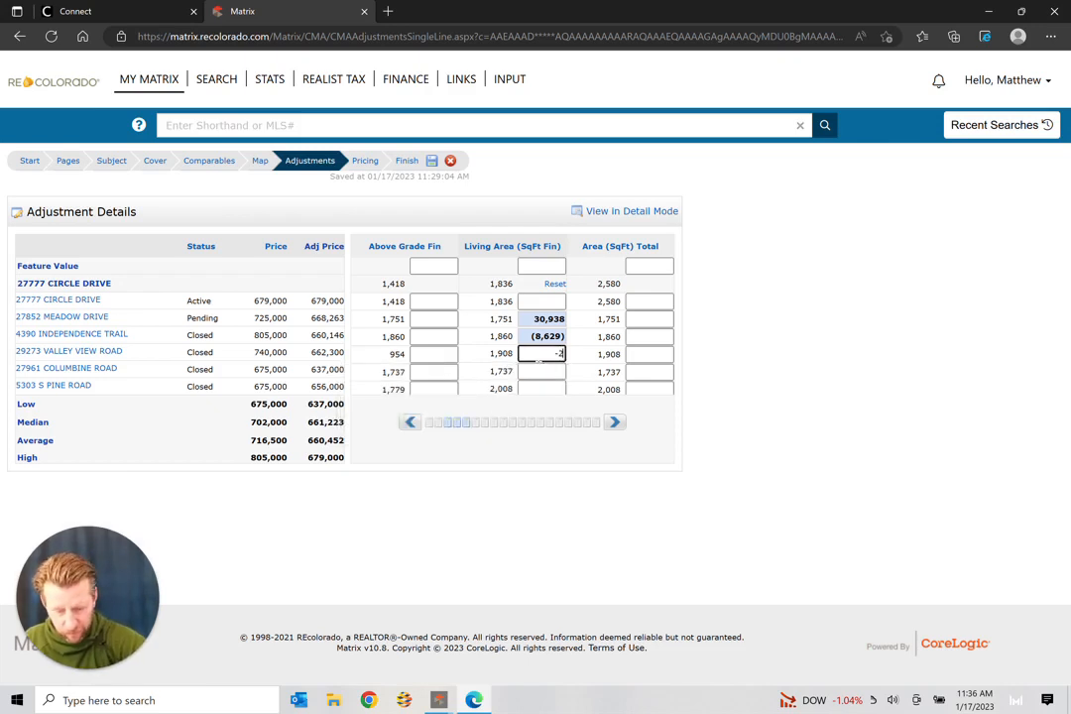
text(499)
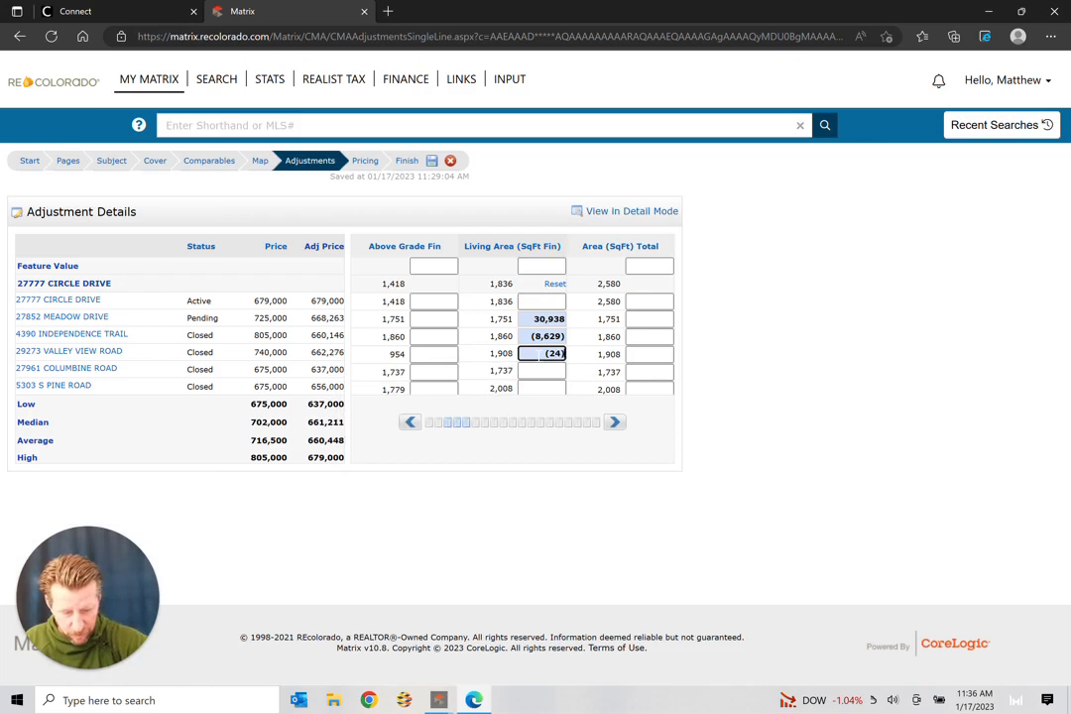
text(2)
click(534, 374)
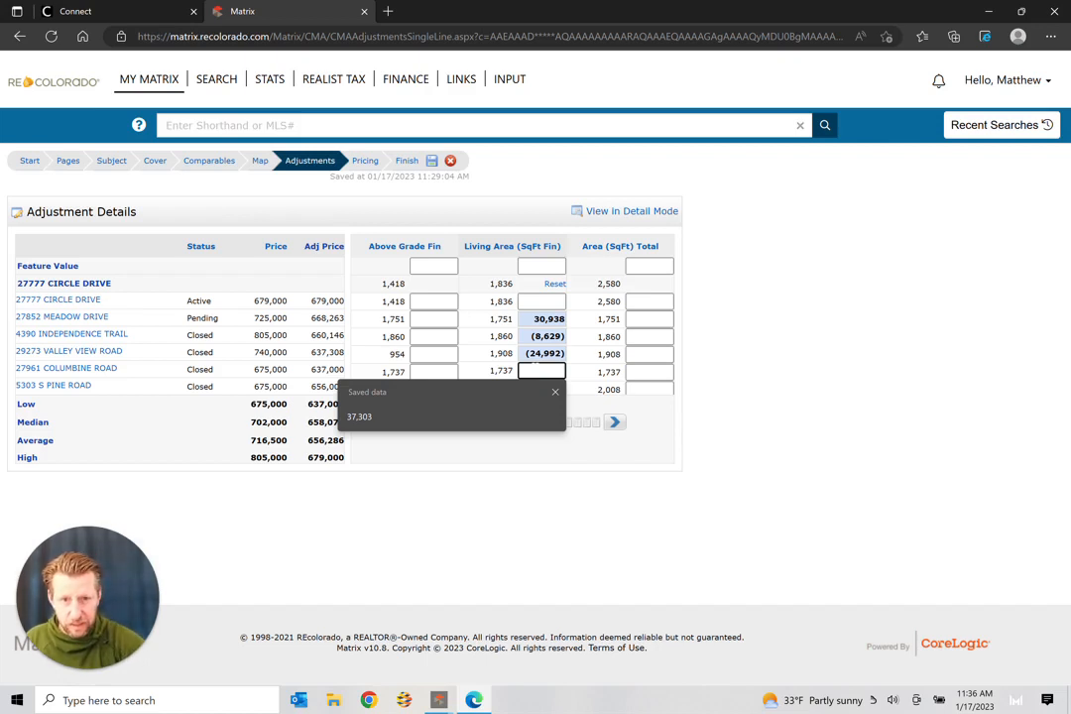
text(36)
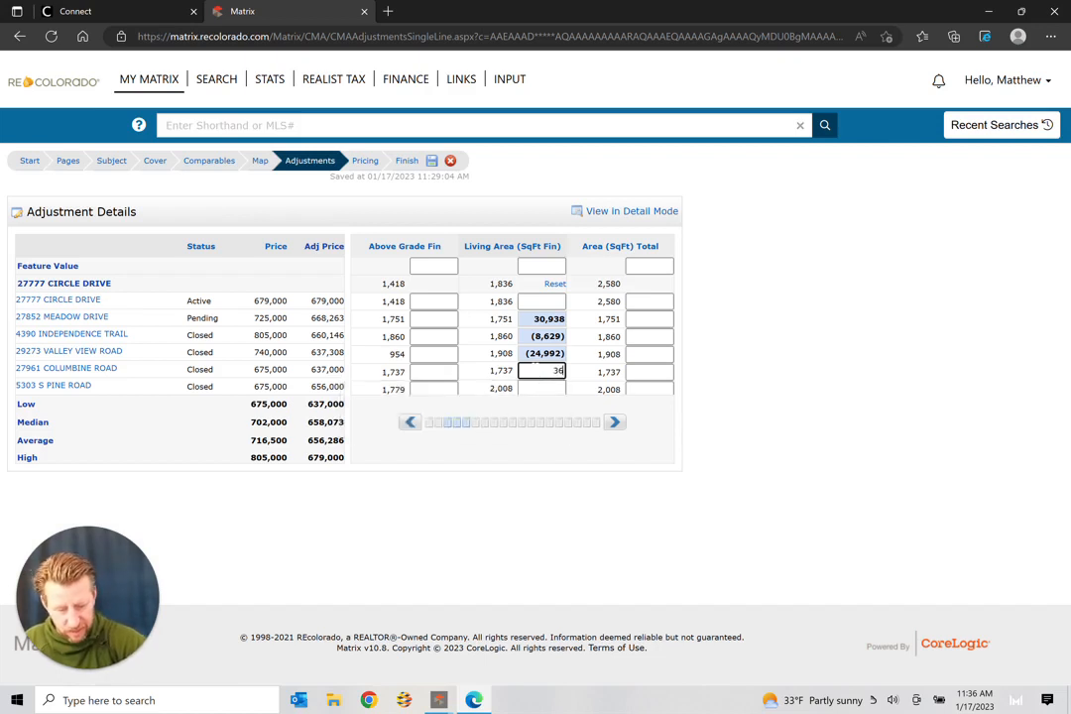
text(300)
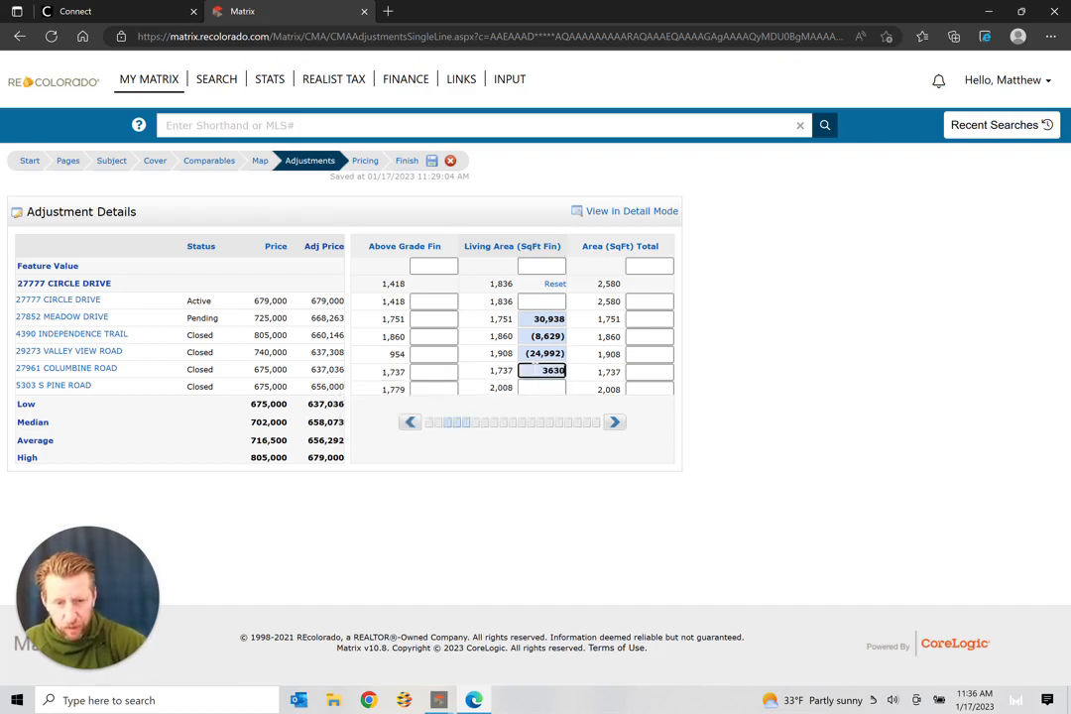
right_click(536, 389)
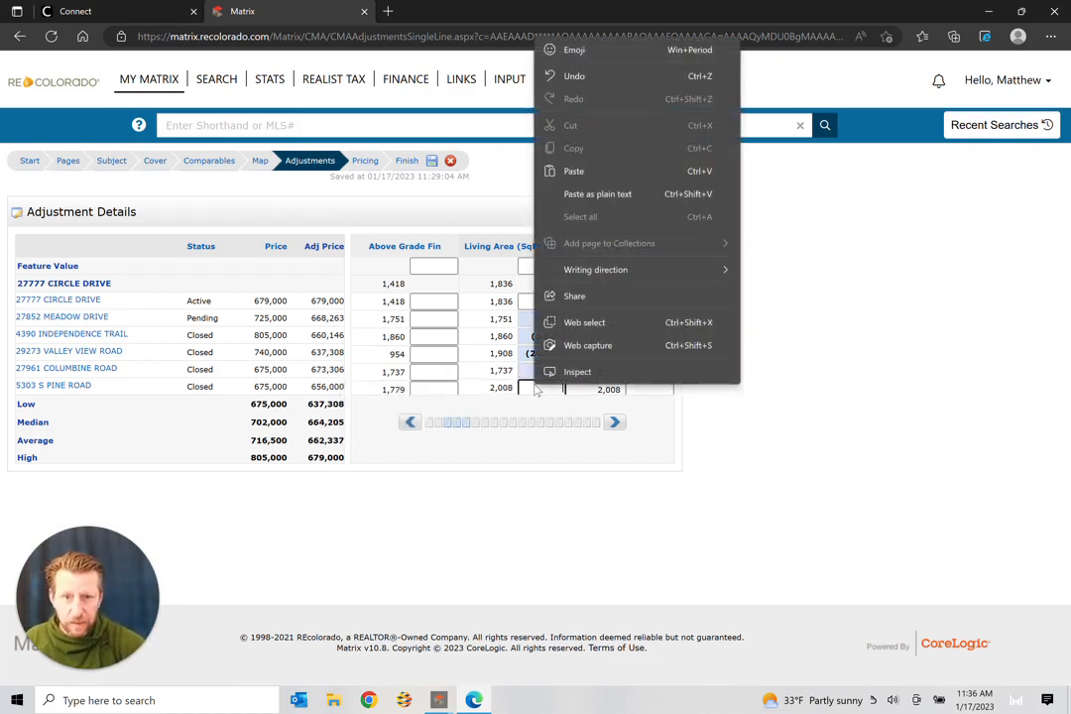
click(536, 389)
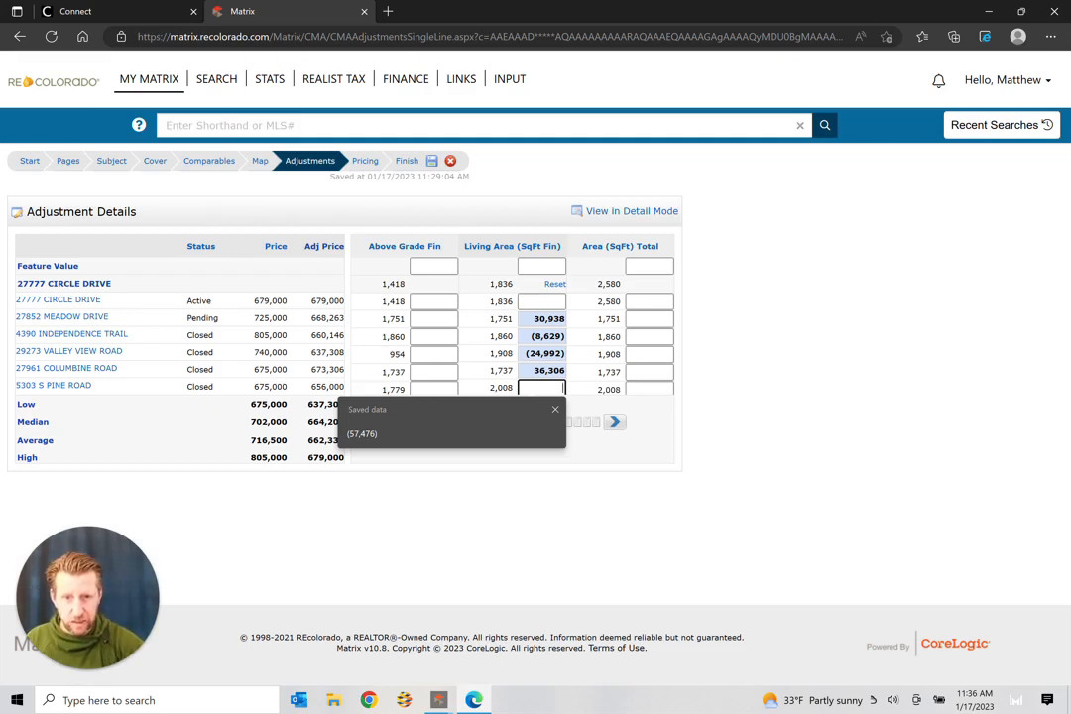
text(-5)
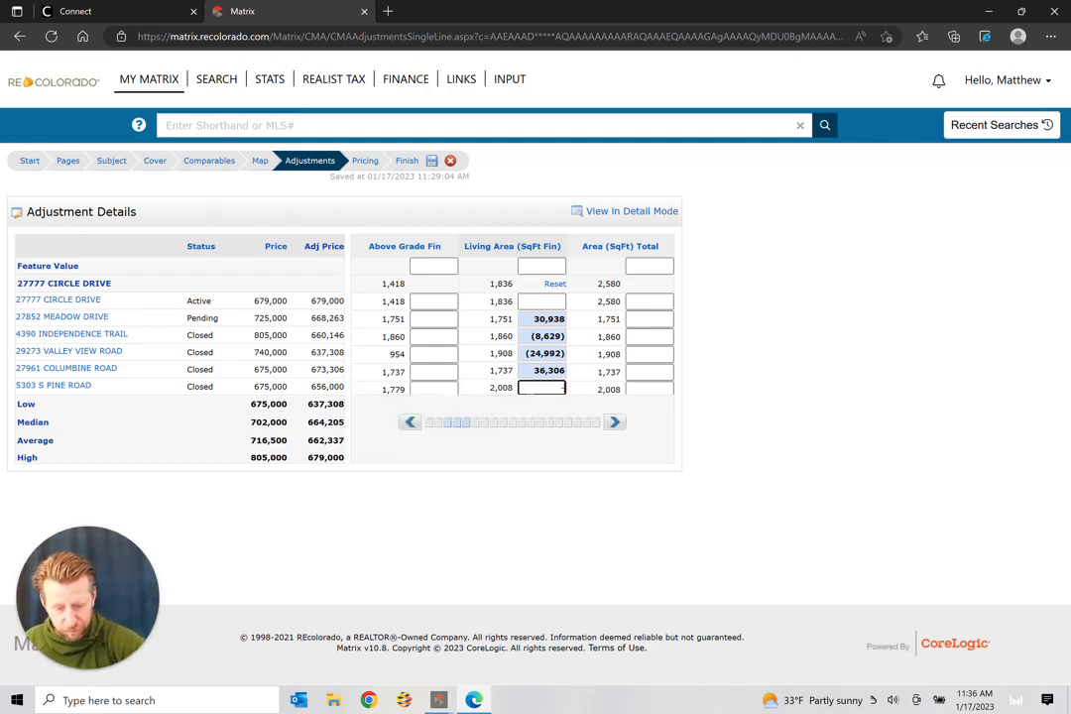
text(61)
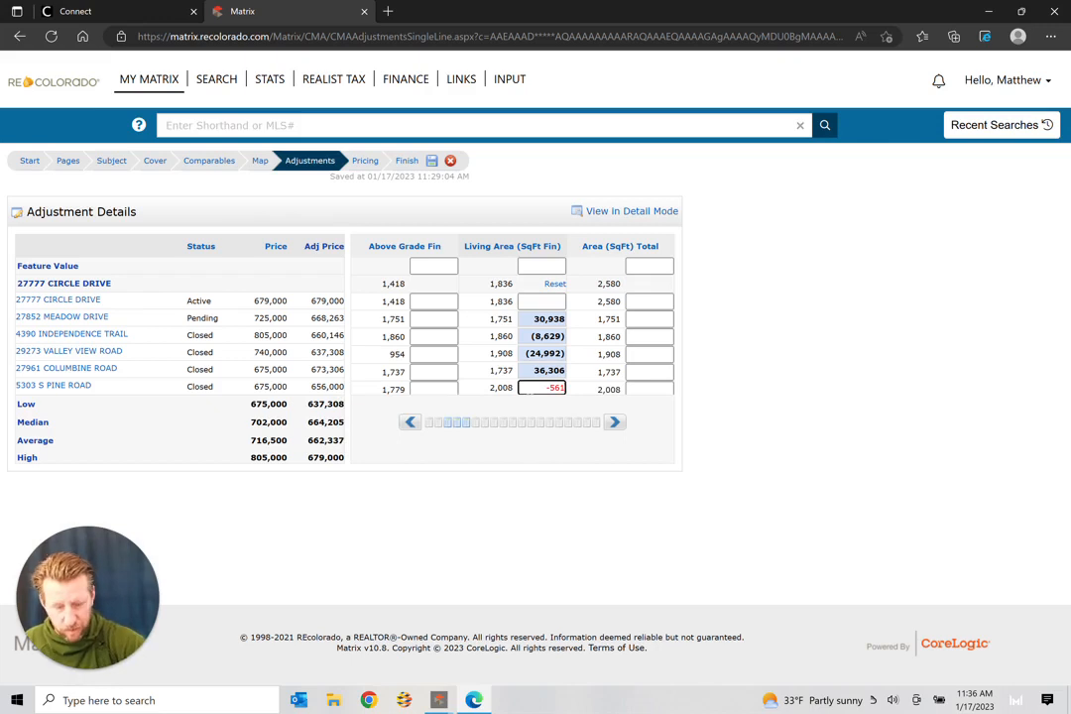
text(91)
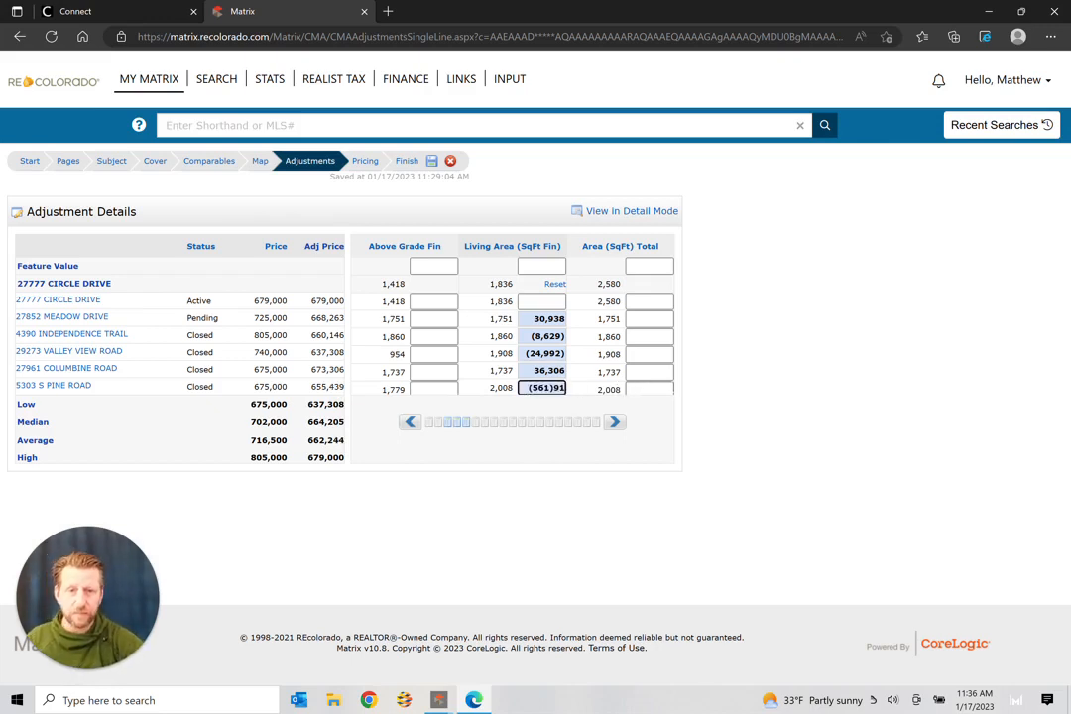
click(735, 378)
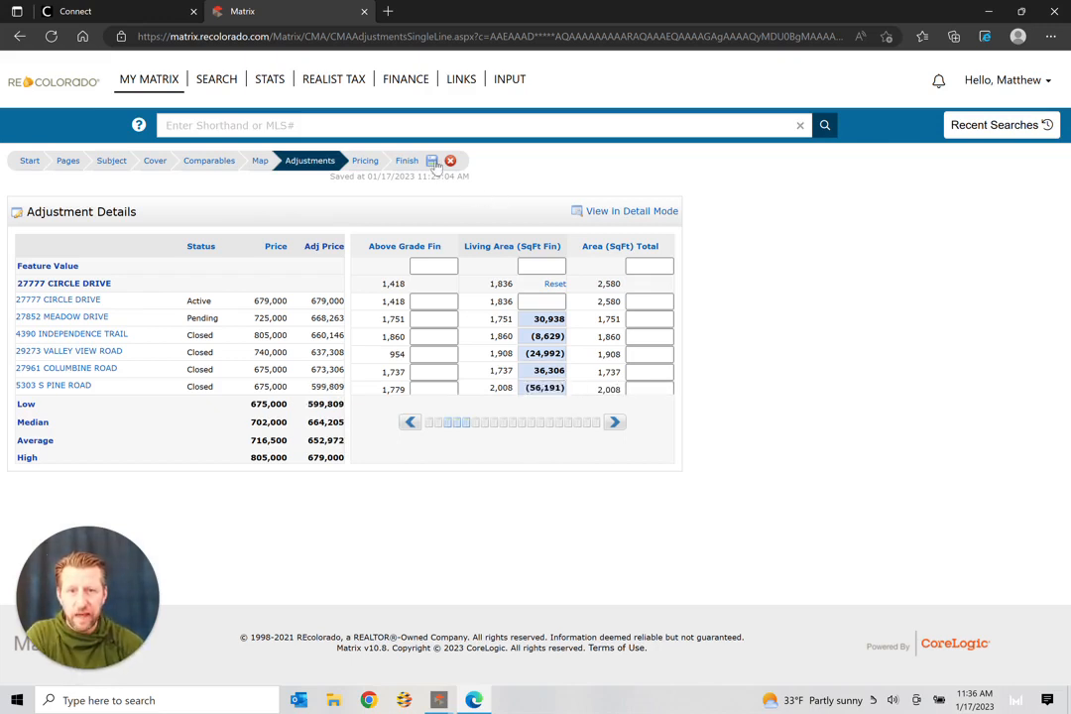
Step: Save the CMA adjustments and continue to the Pricing step
click(364, 161)
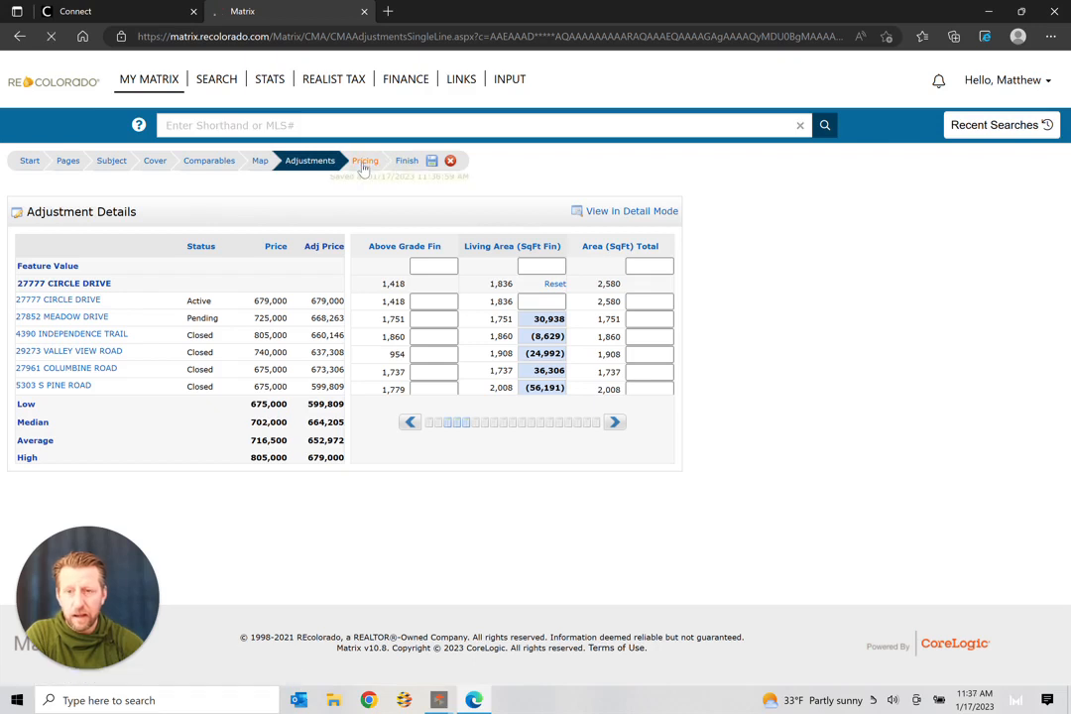